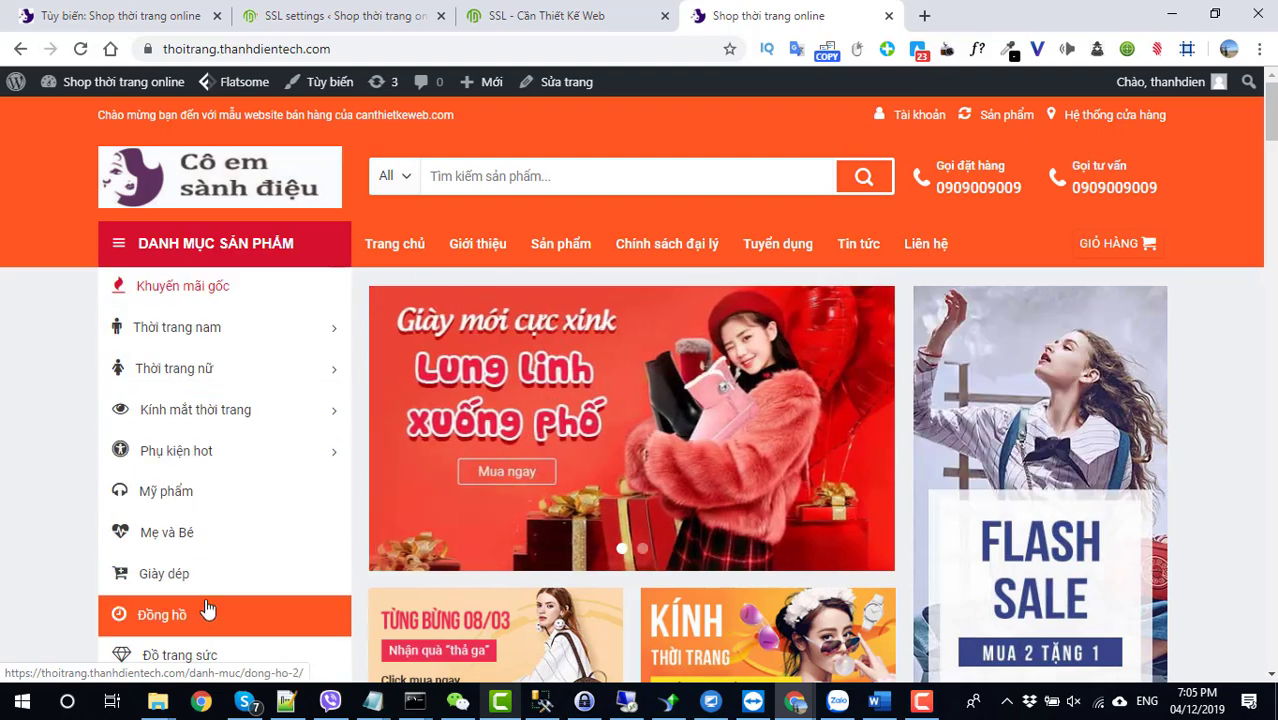
scroll(203, 612, "down", 2)
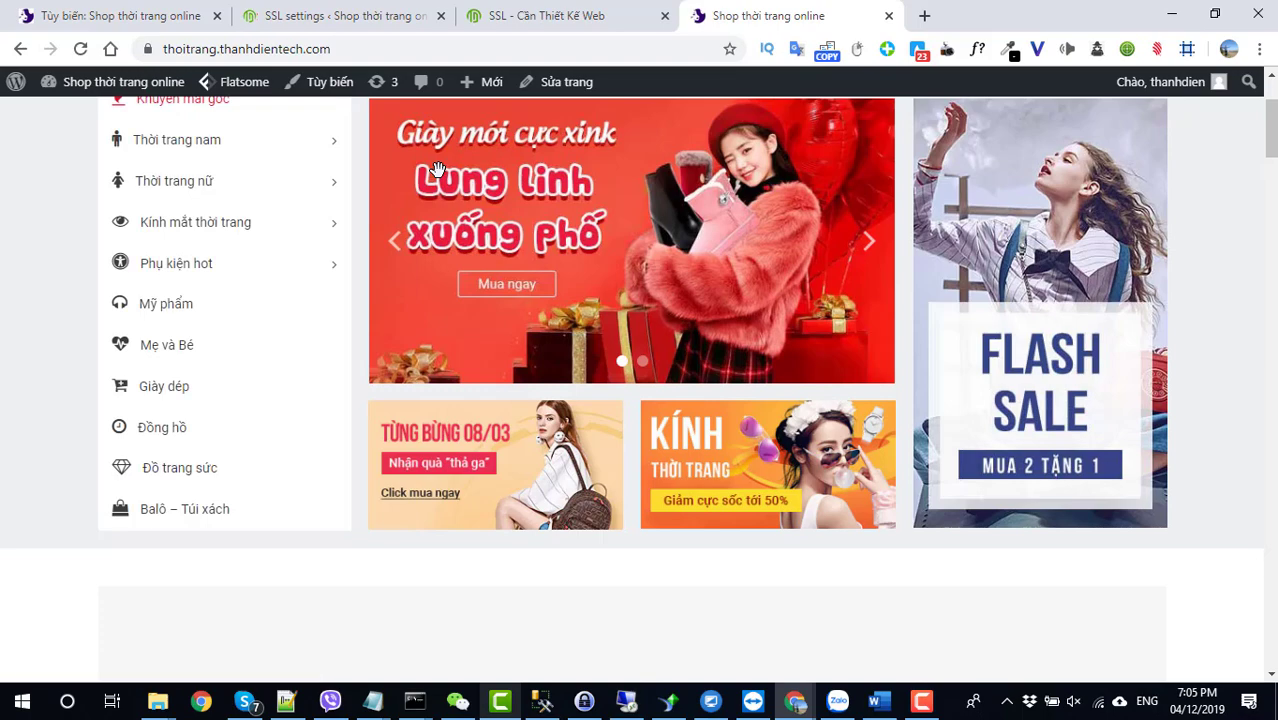
scroll(250, 320, "up", 2)
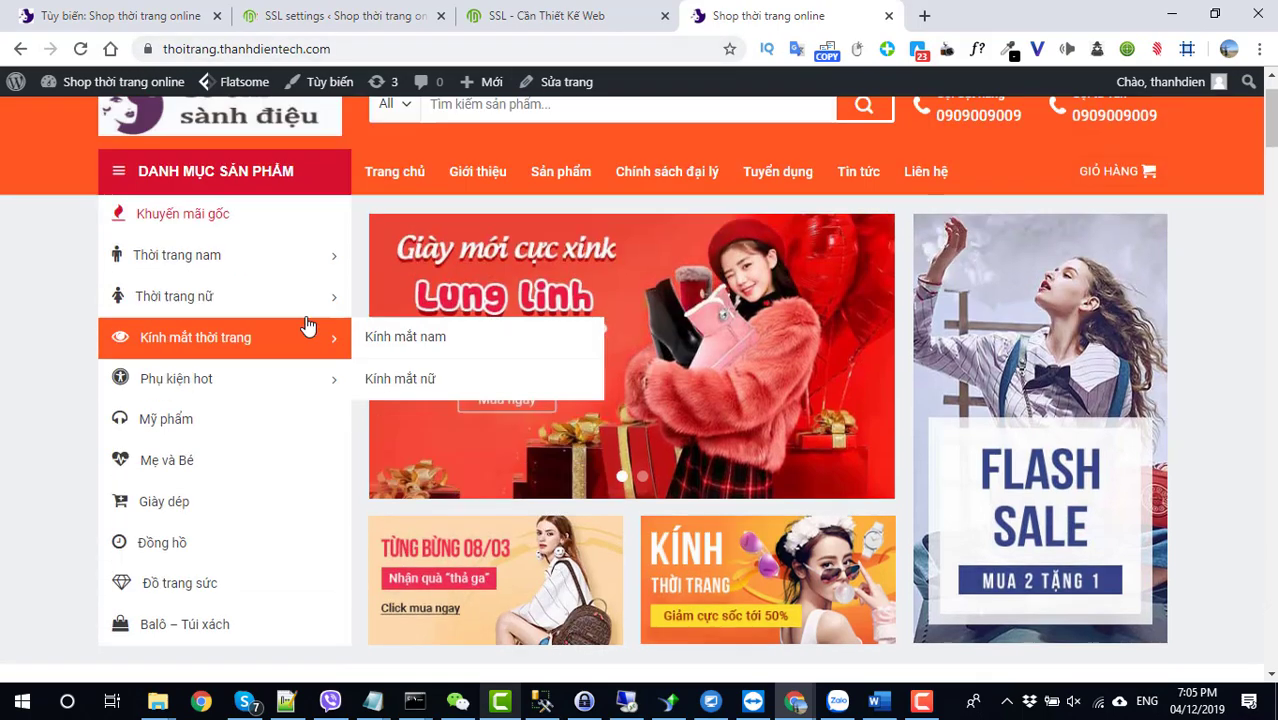
mouse_move(268, 312)
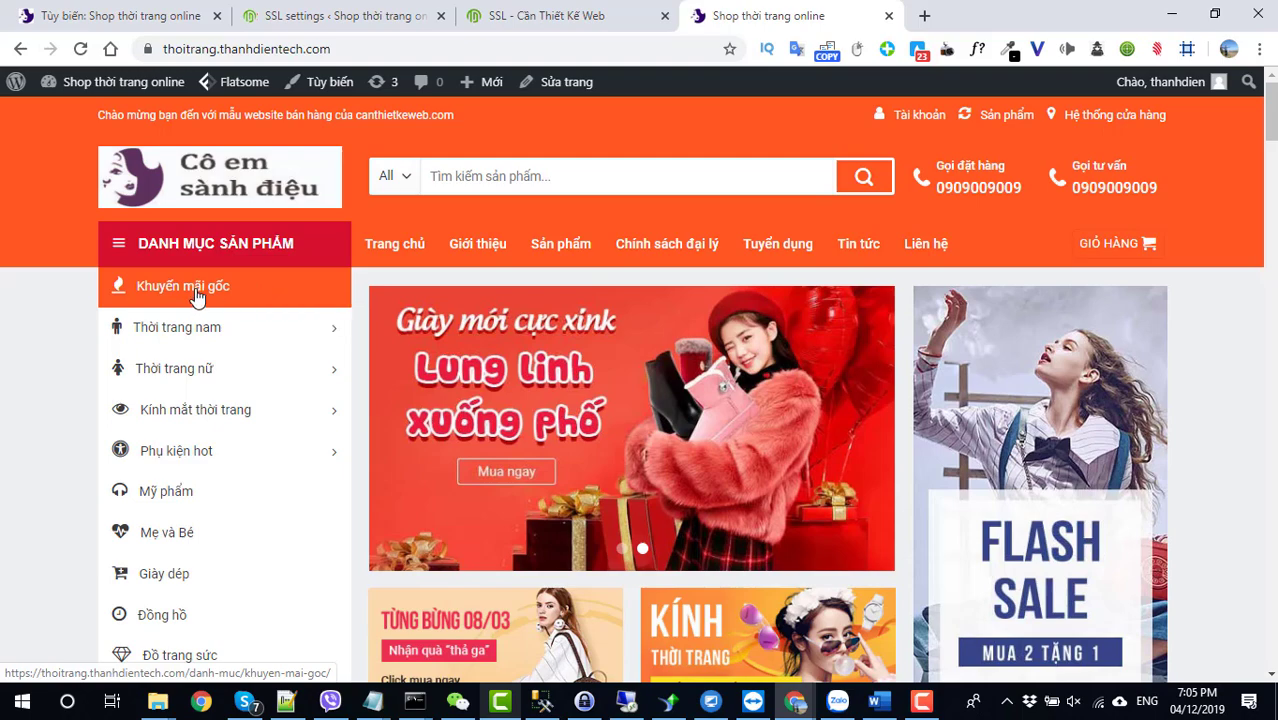
Go from the storefront to the site's admin dashboard and open the product categories page
mouse_move(87, 98)
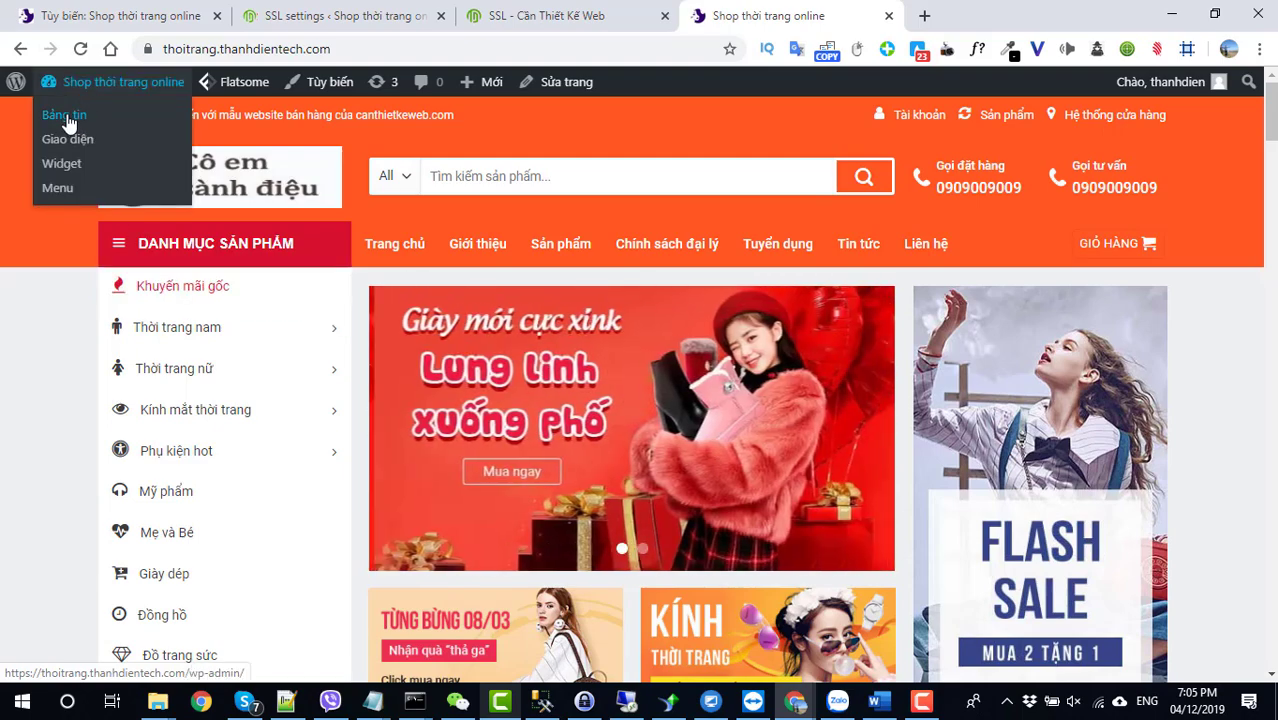
left_click(65, 120)
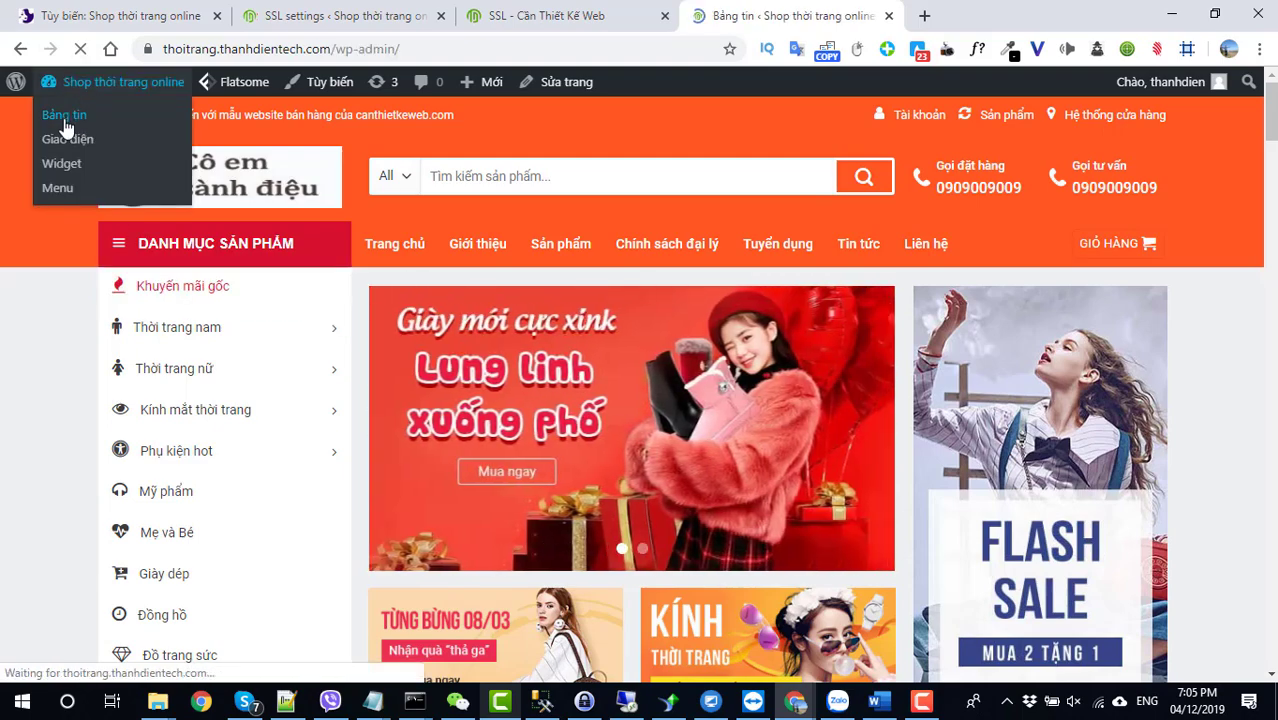
scroll(374, 494, "down", 2)
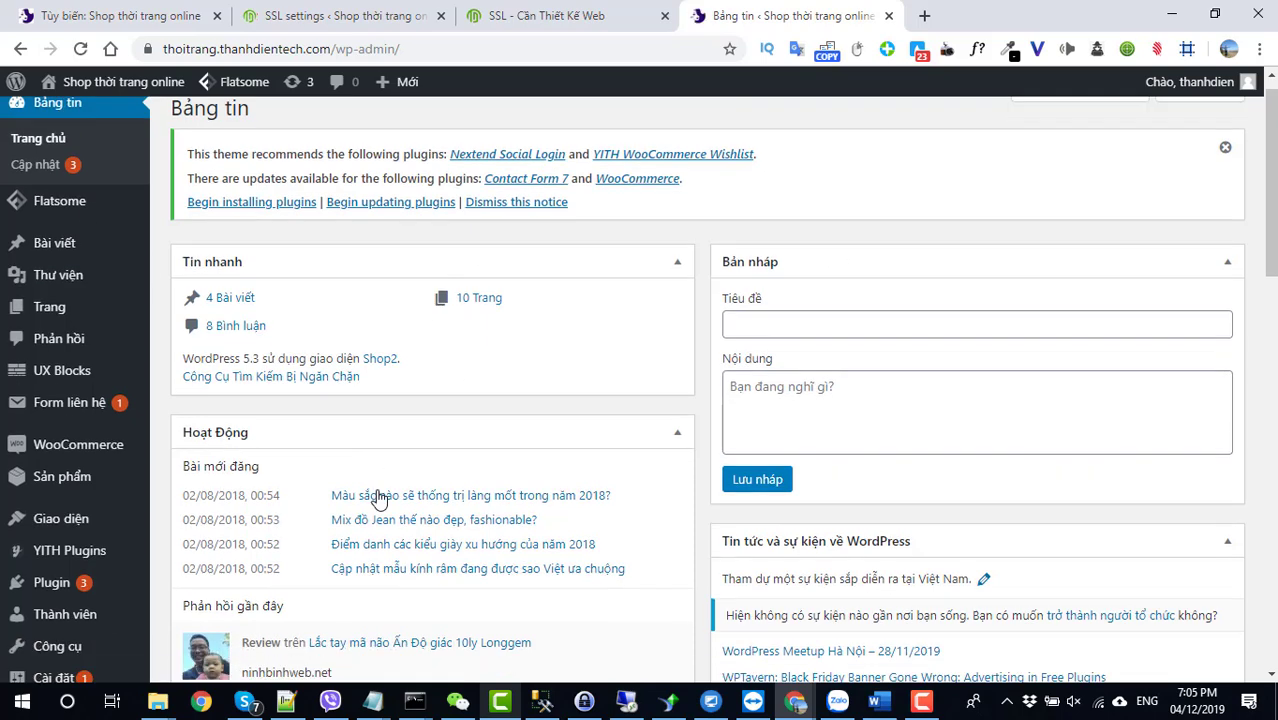
mouse_move(80, 418)
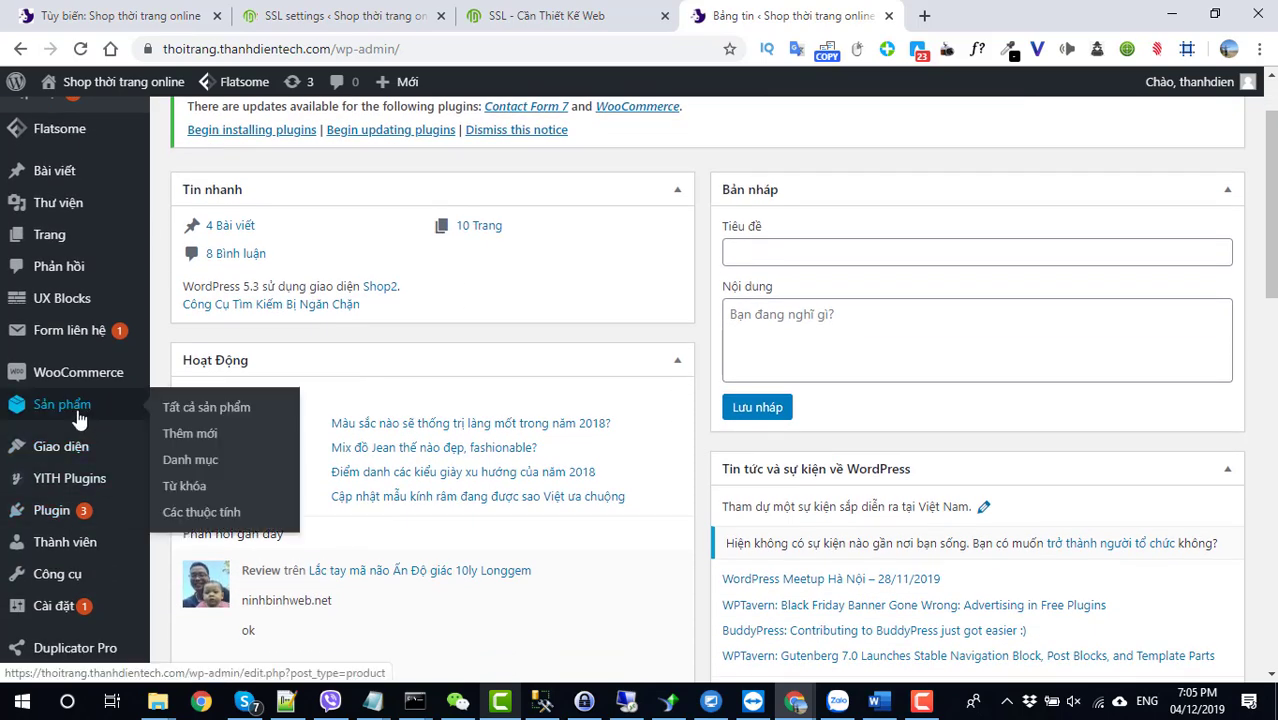
left_click(205, 463)
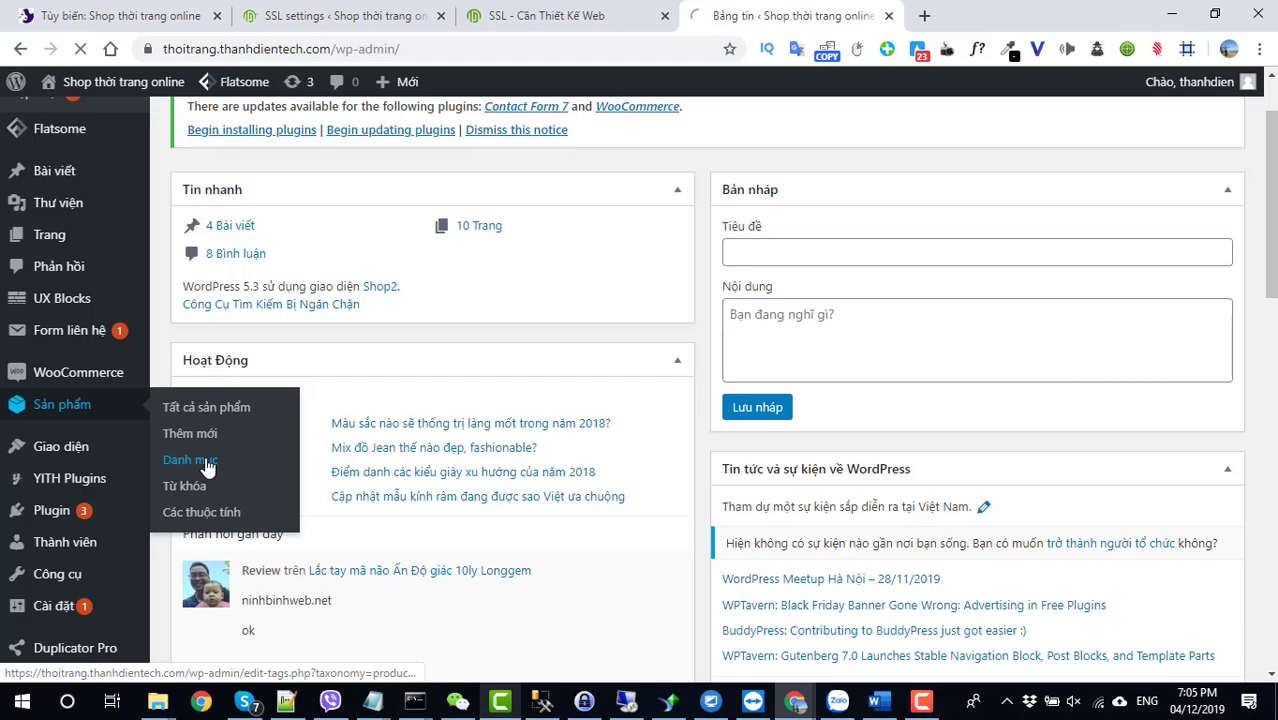
Select all existing product categories in the list and bulk-delete them
scroll(935, 495, "down", 20)
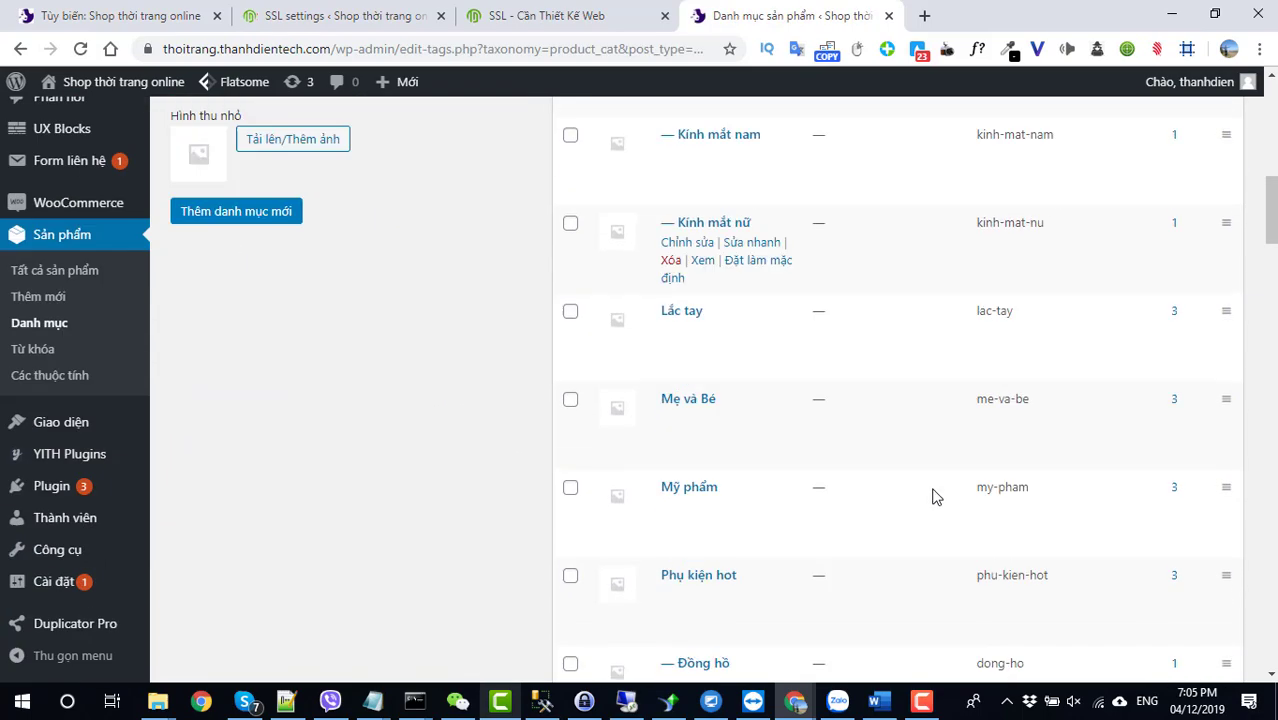
scroll(935, 497, "down", 8)
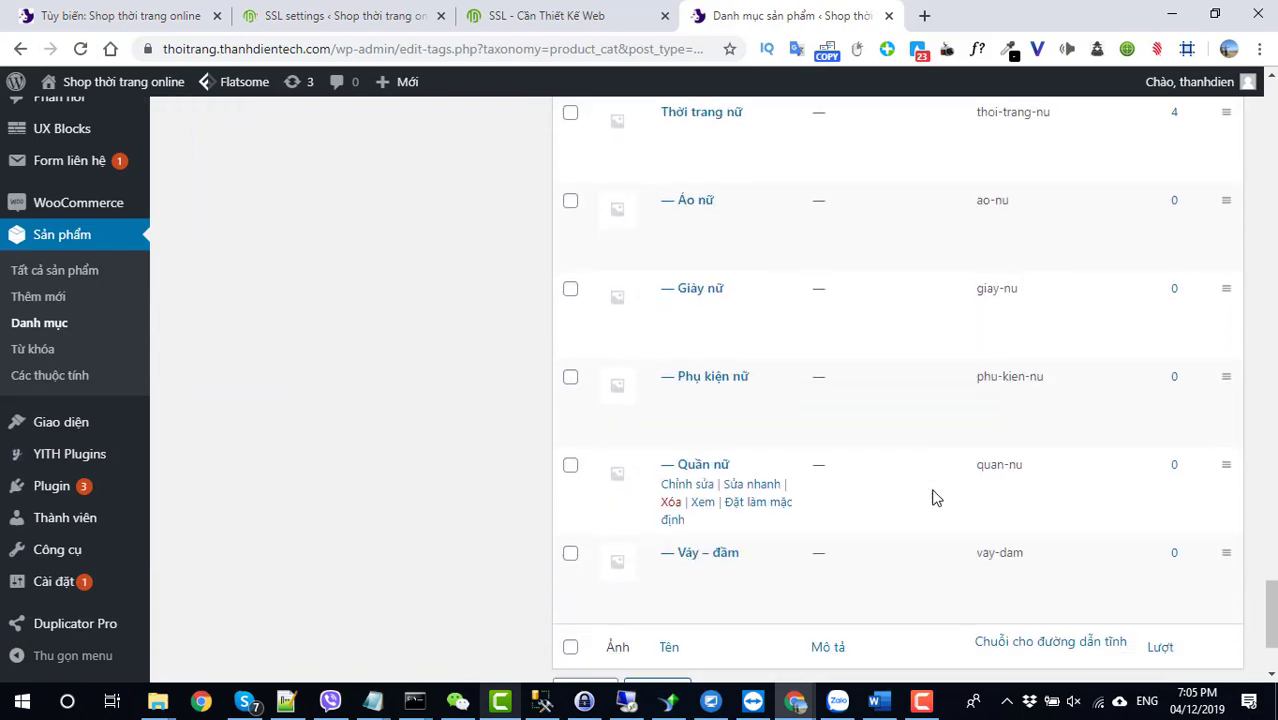
scroll(935, 497, "up", 12)
scroll(935, 499, "up", 20)
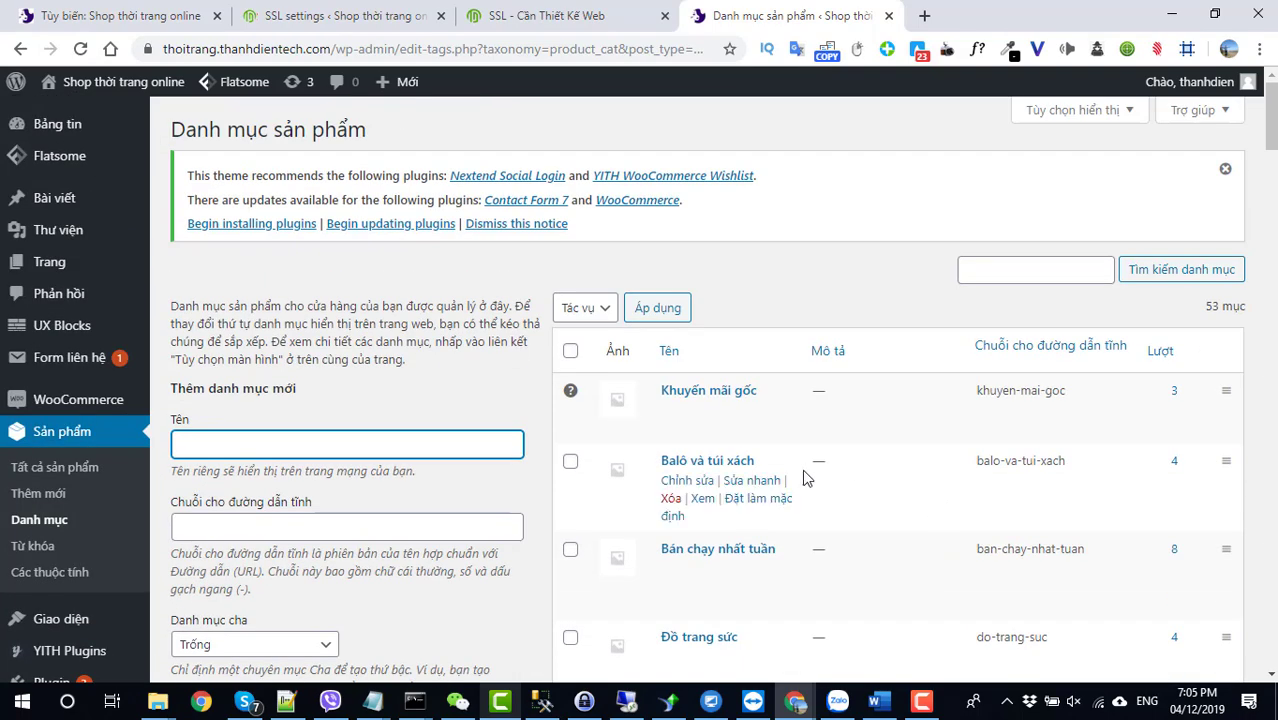
left_click(570, 352)
scroll(645, 490, "down", 20)
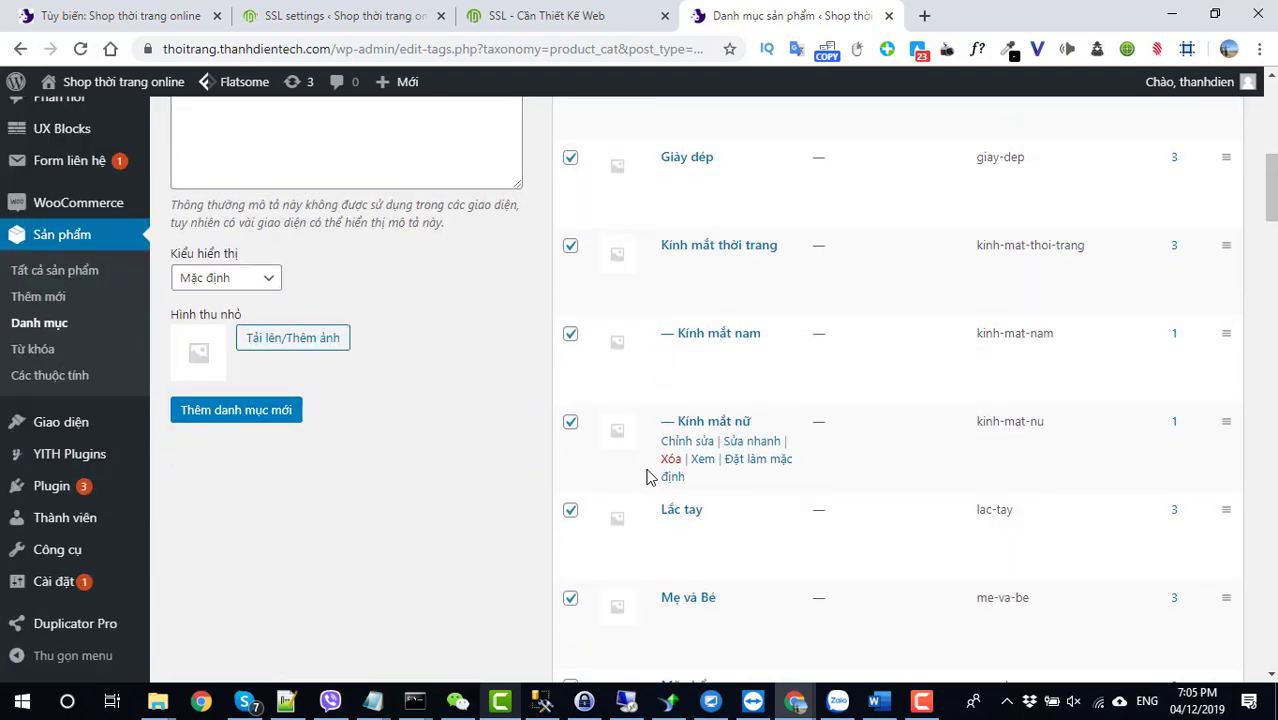
scroll(645, 503, "down", 5)
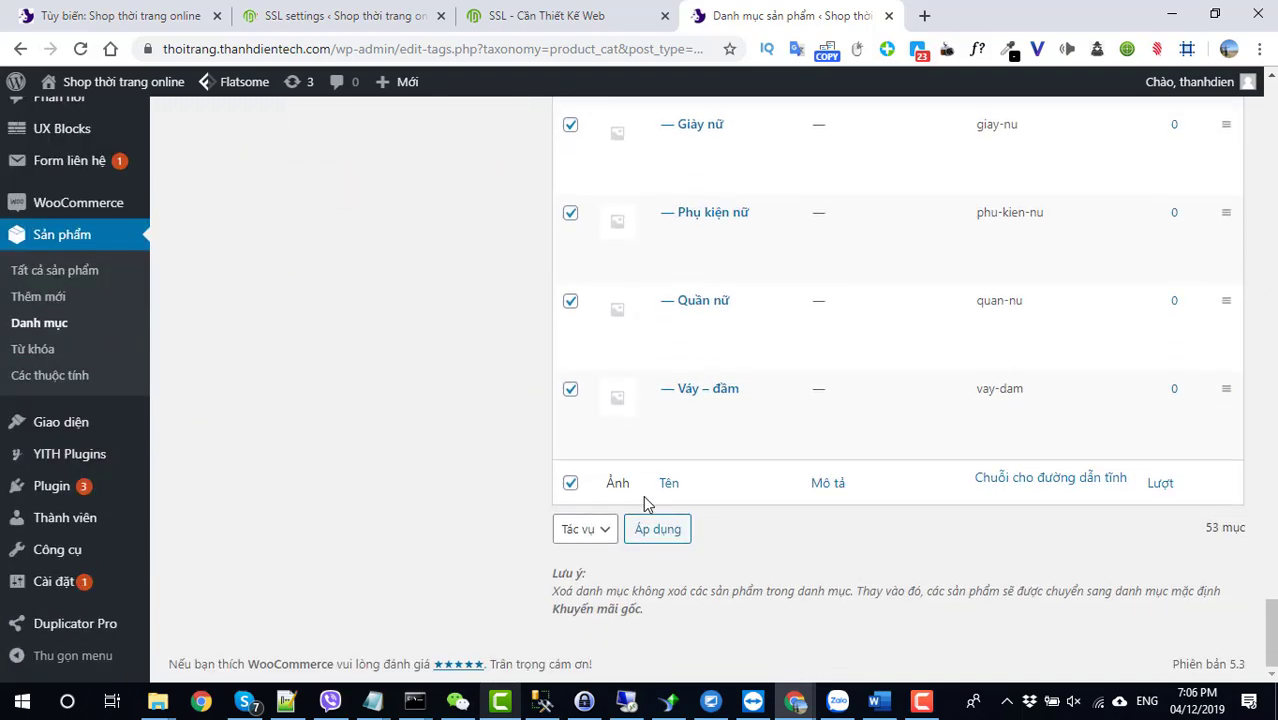
scroll(644, 500, "up", 15)
scroll(643, 487, "up", 20)
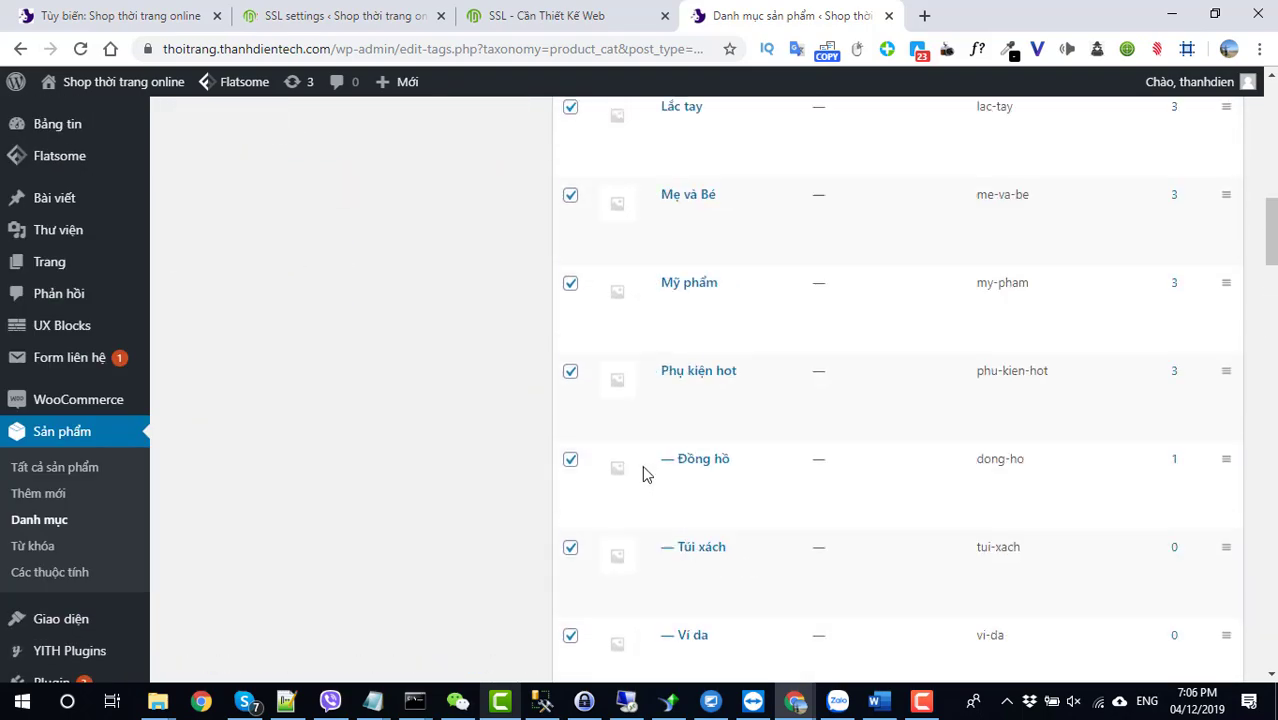
left_click(590, 193)
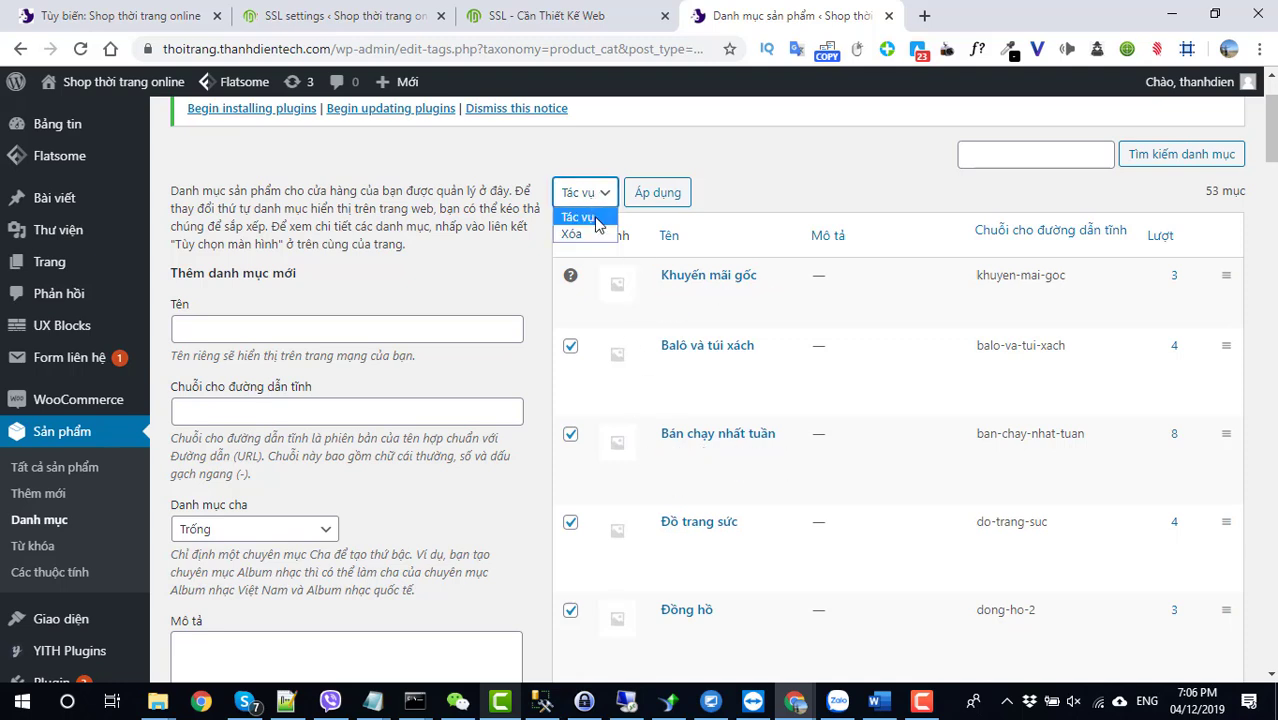
left_click(597, 235)
left_click(645, 196)
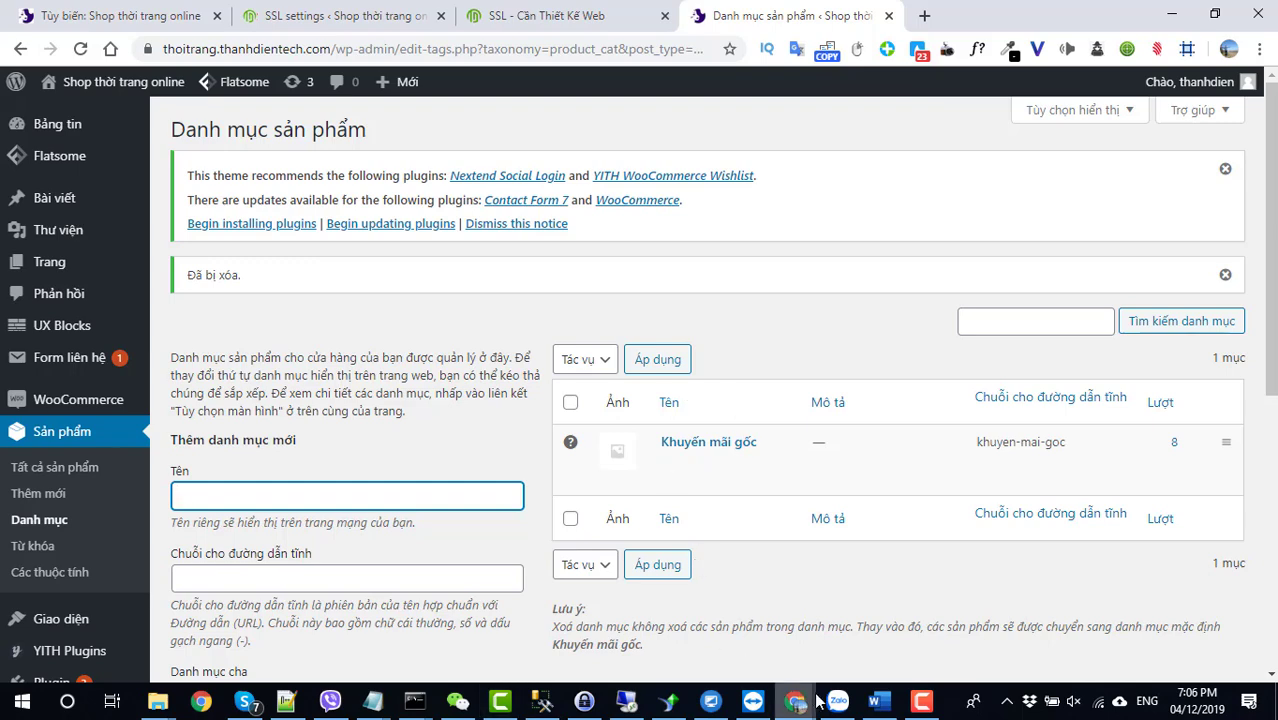
Copy "Nước tẩy trang" from the Danh mục sản phẩm document in Word and add it in Chrome as a new product category without a parent
left_click(876, 701)
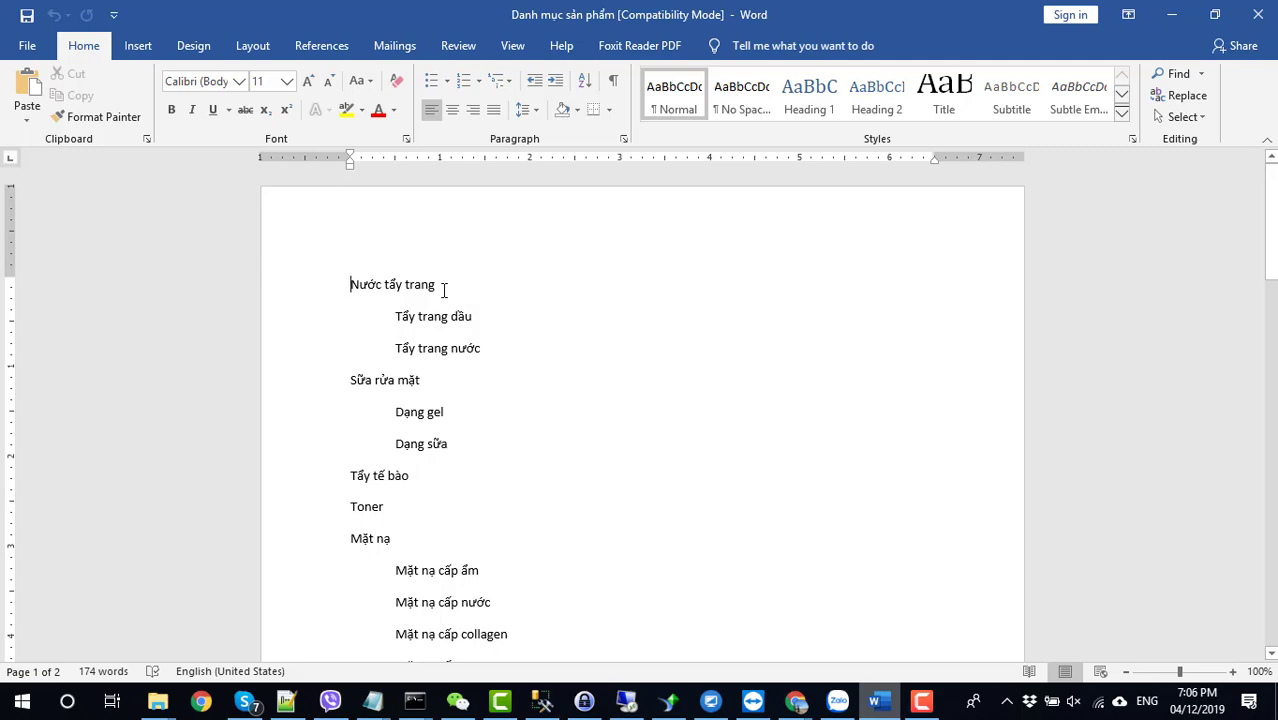
left_click_drag(444, 290, 346, 292)
key("ctrl+c")
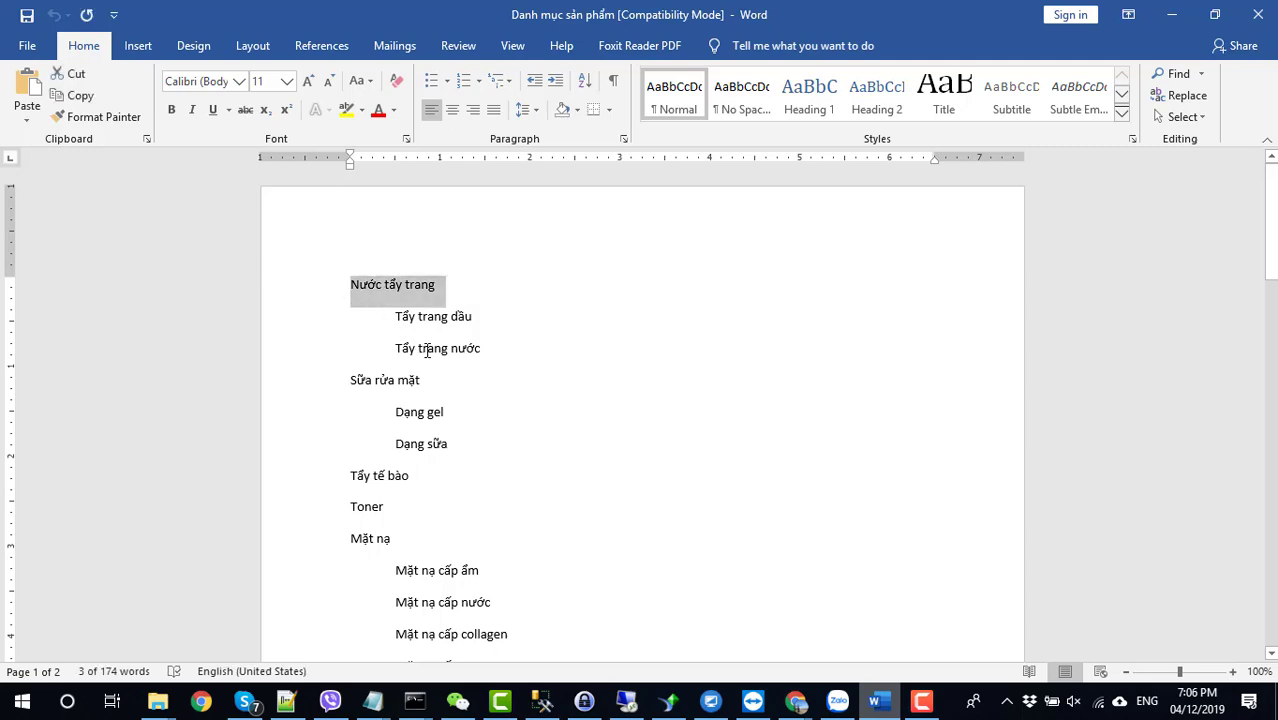
key("alt+Tab")
key("ctrl+v")
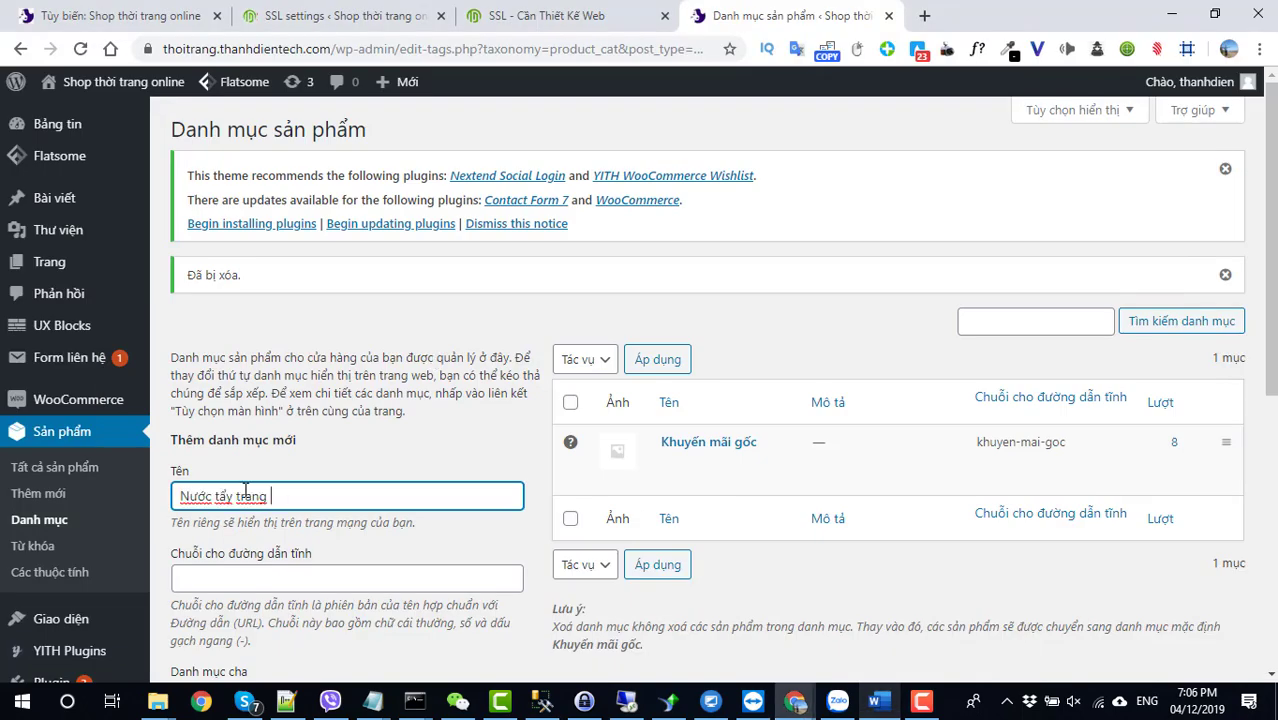
scroll(262, 491, "down", 1)
left_click(262, 489)
scroll(262, 489, "down", 4)
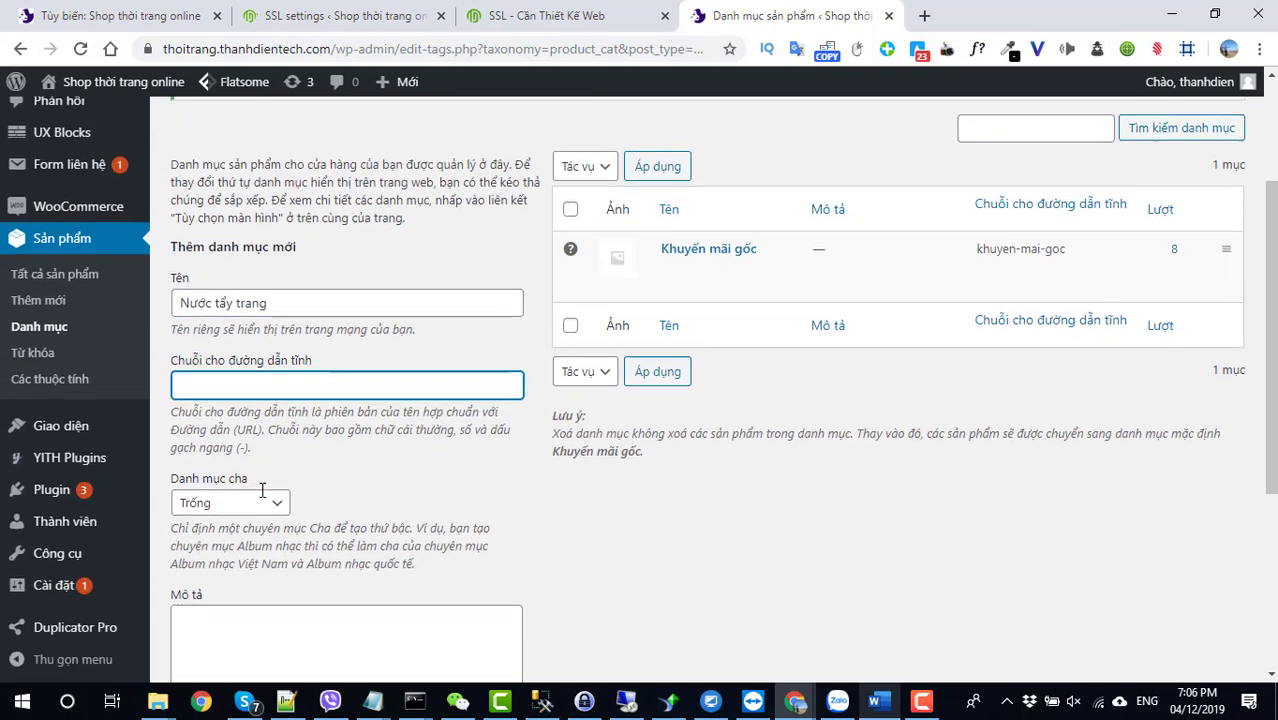
left_click(253, 377)
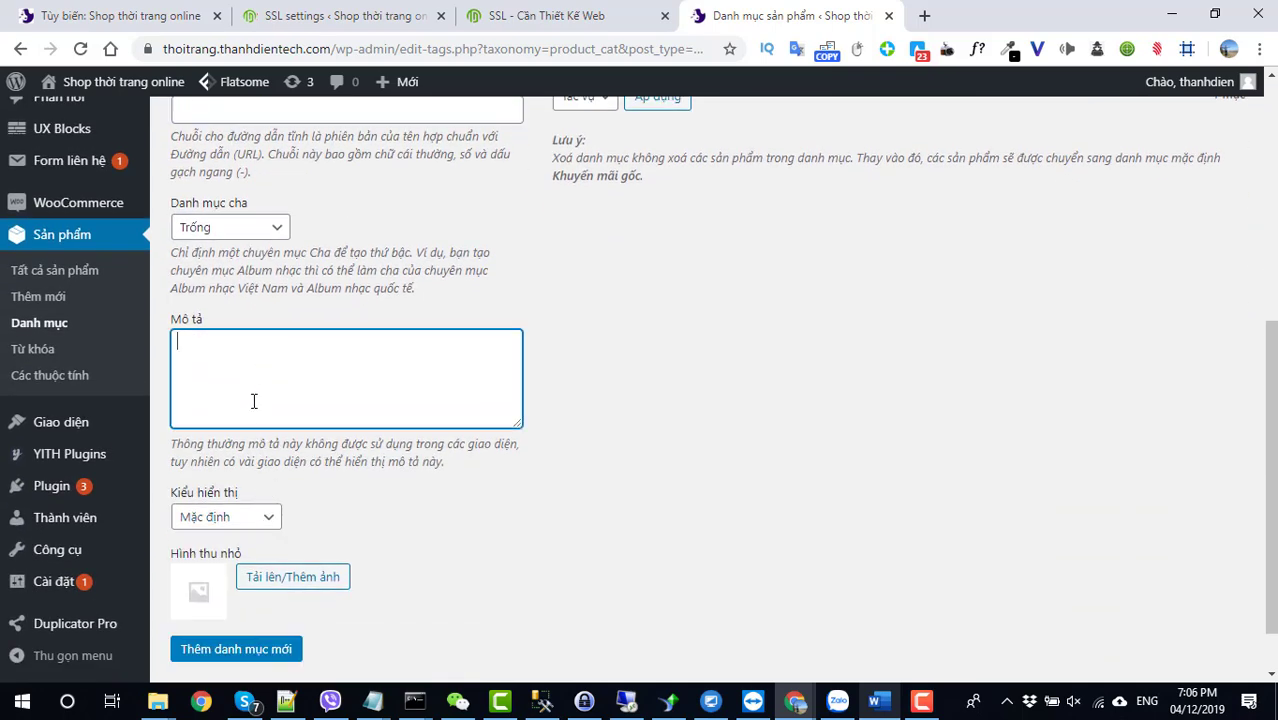
scroll(262, 440, "down", 1)
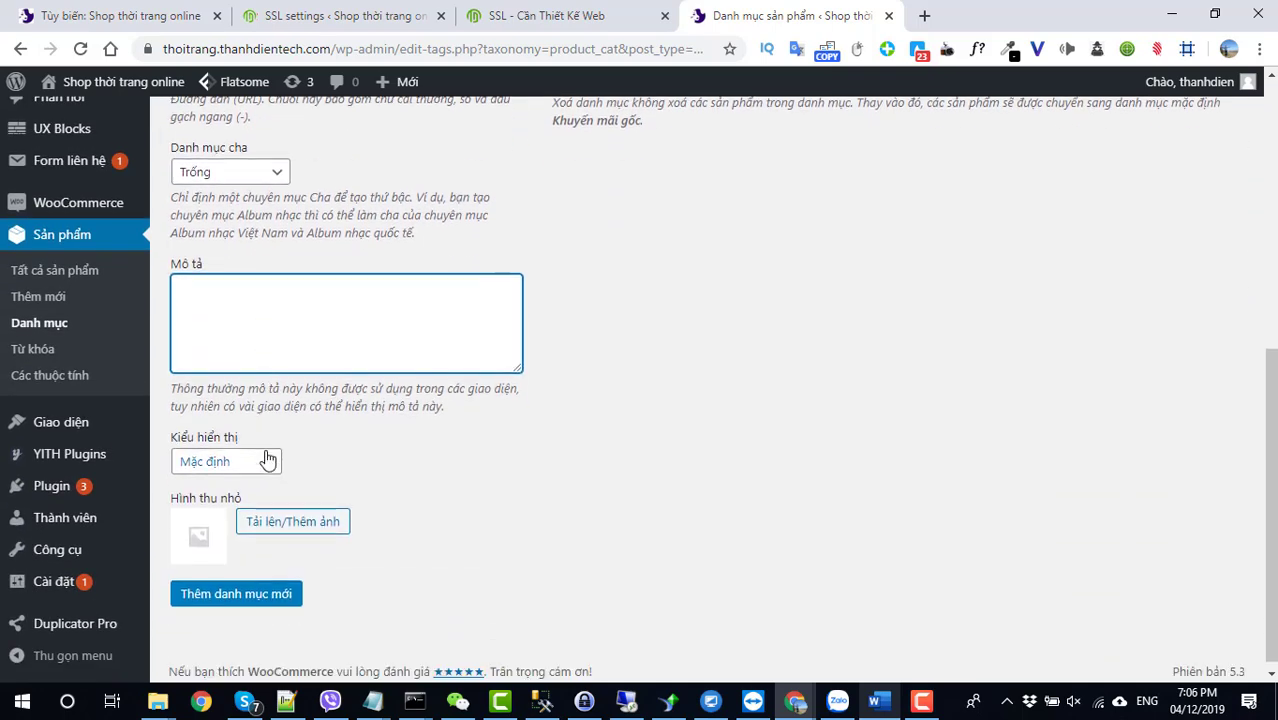
left_click(240, 588)
scroll(757, 482, "up", 5)
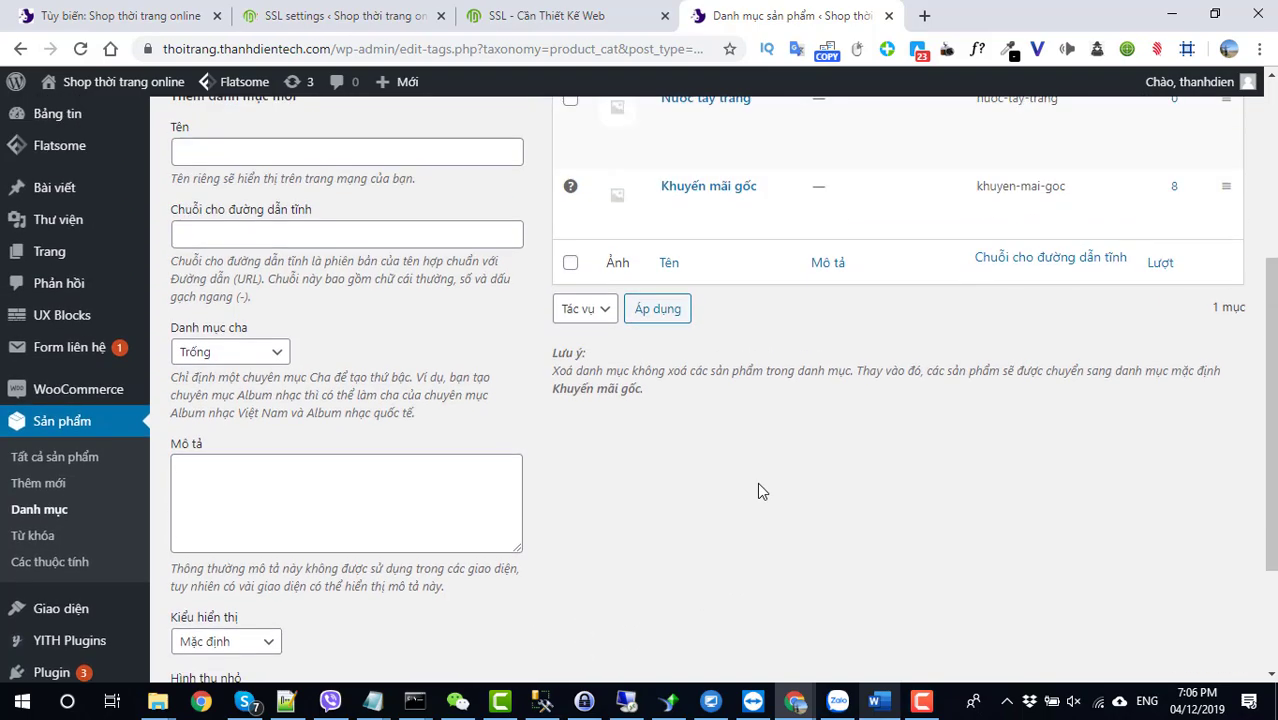
Copy "Sữa rửa mặt" from the Word list and add it in Chrome as a new top-level product category
key("alt+Tab")
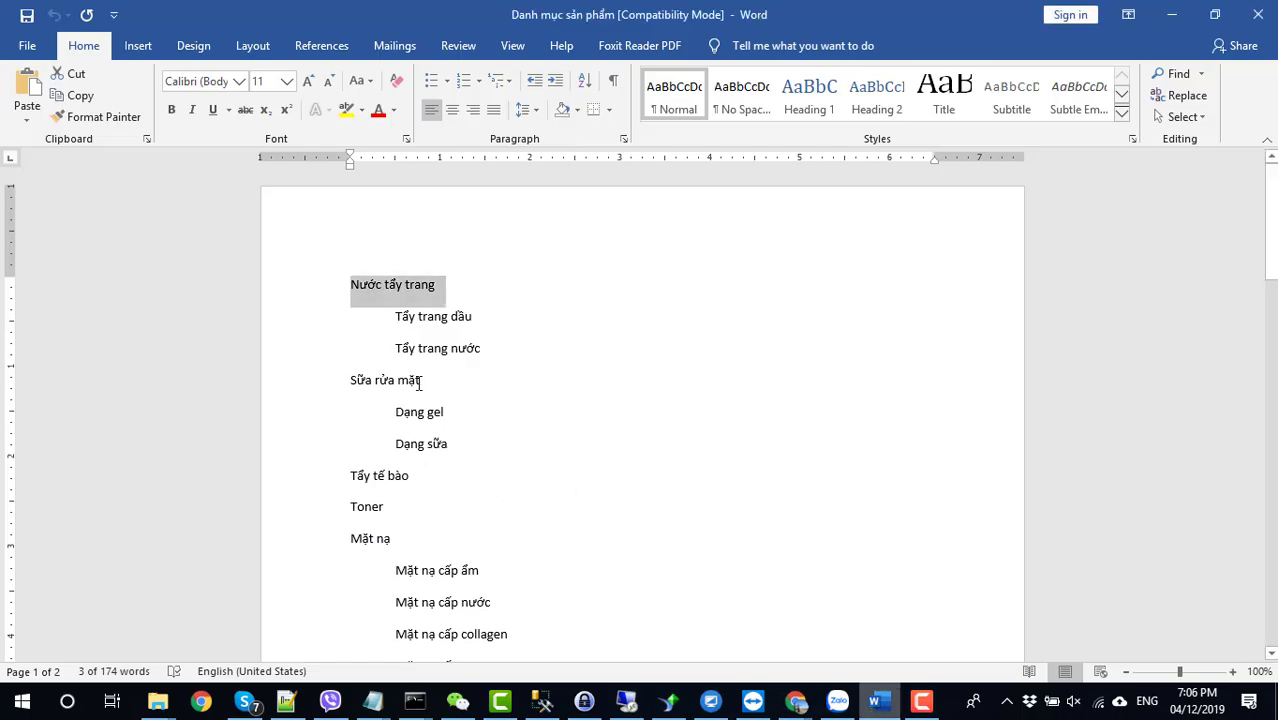
left_click_drag(419, 383, 350, 381)
key("ctrl+c")
key("alt+Tab")
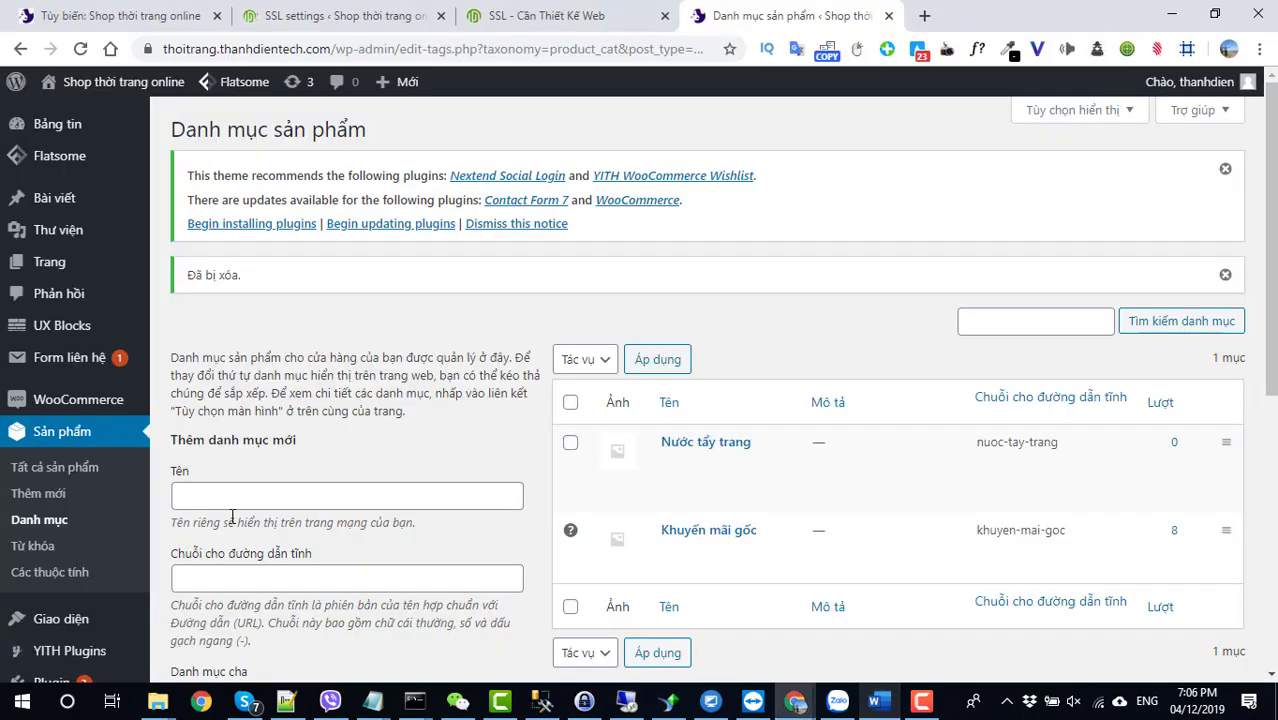
left_click(232, 500)
key("ctrl+v")
scroll(250, 530, "down", 5)
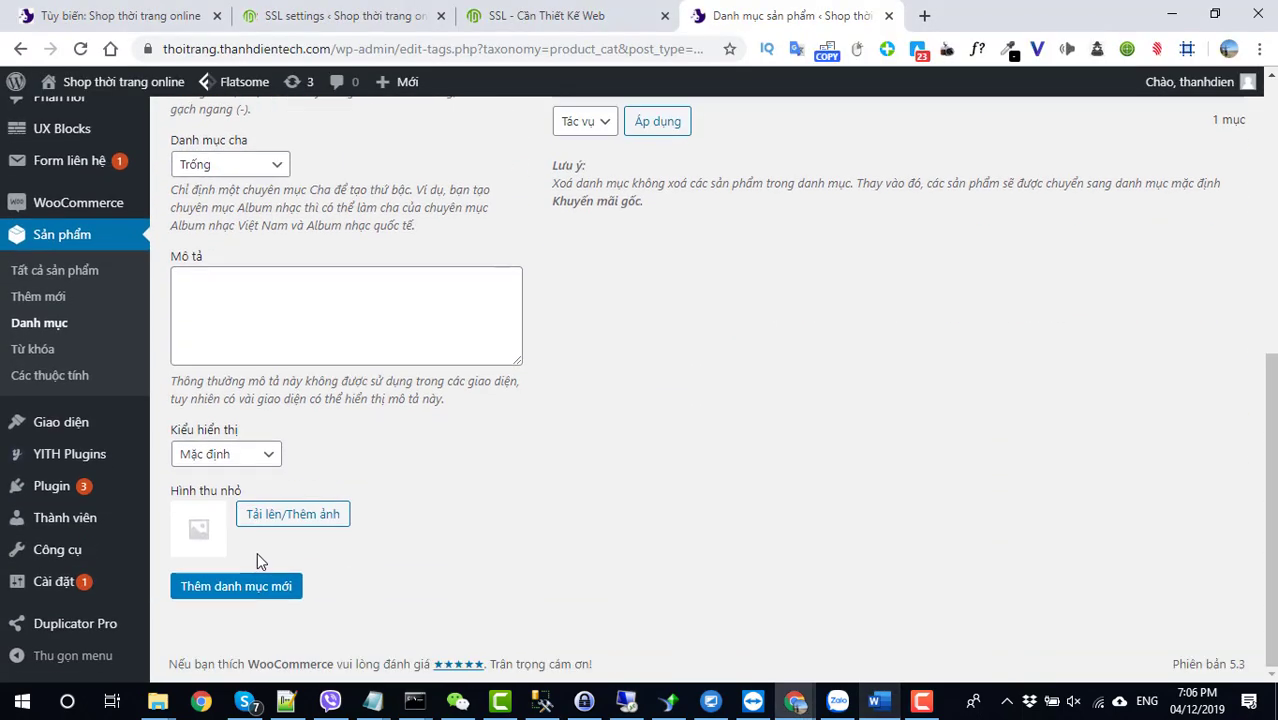
left_click(245, 588)
Copy "Tẩy tế bào" from the Word list and add it in Chrome as a new top-level product category
key("alt+Tab")
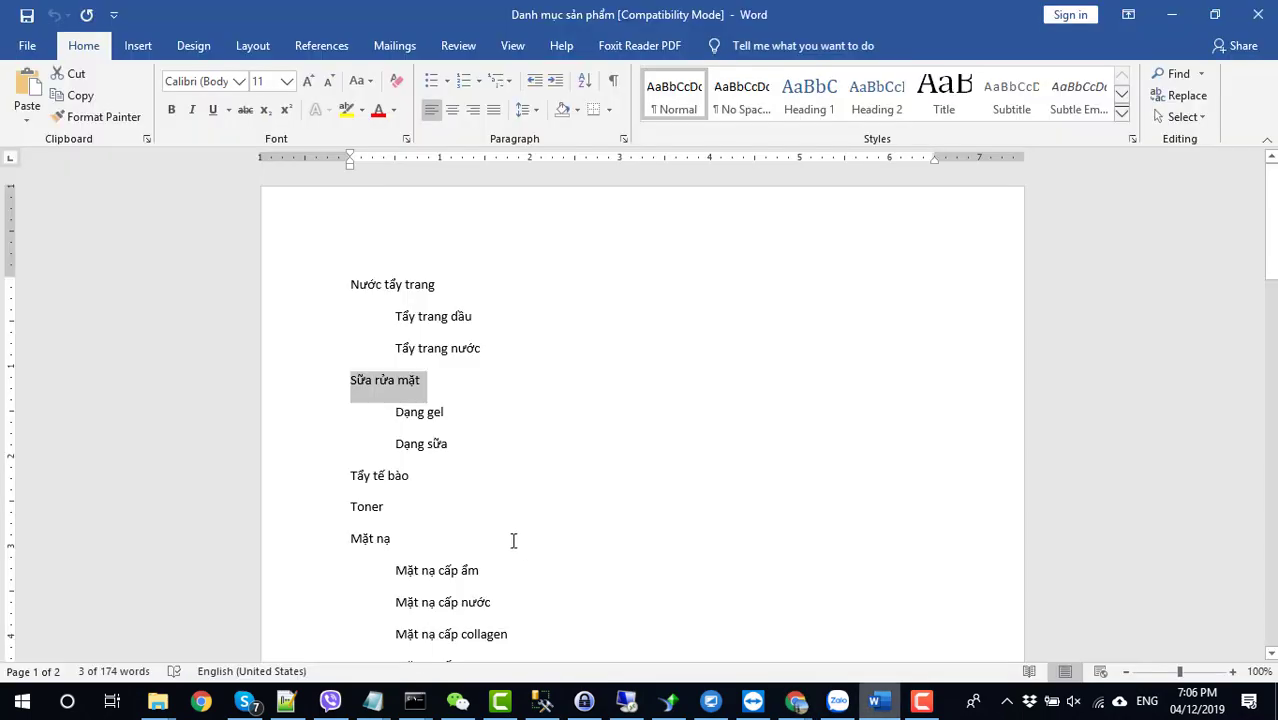
left_click_drag(416, 390, 351, 388)
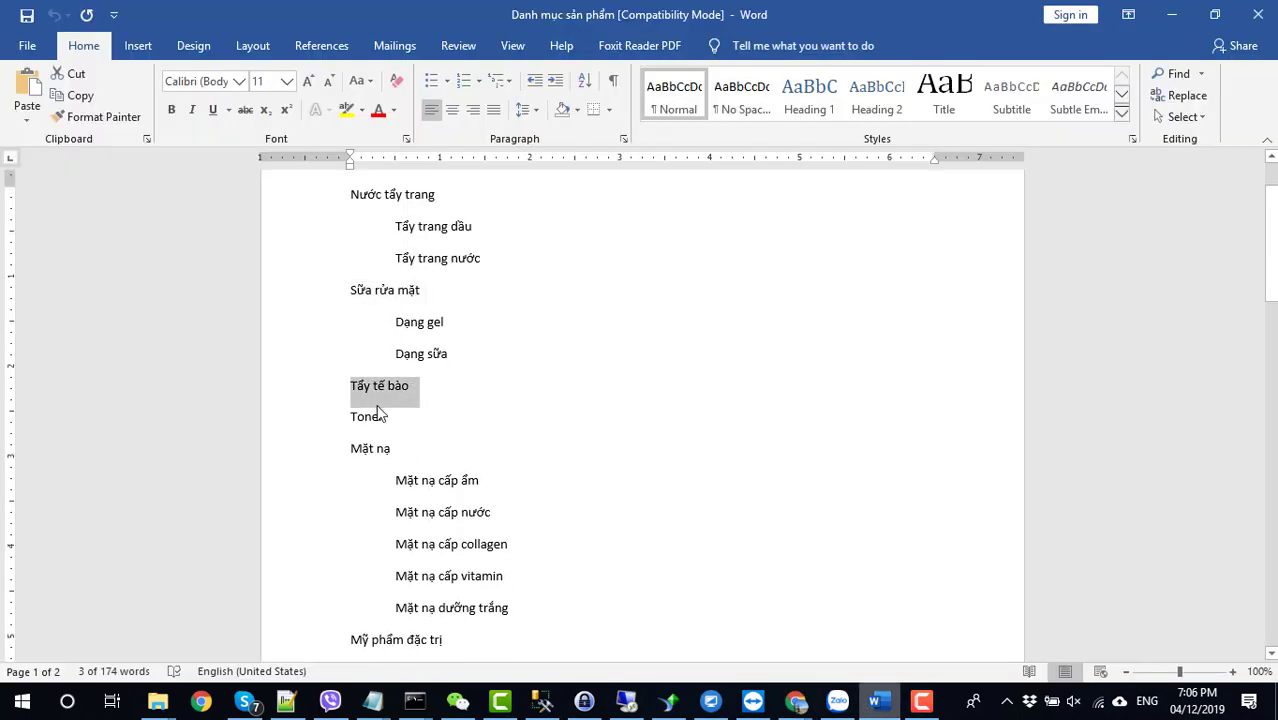
key("alt+Tab")
scroll(243, 290, "up", 3)
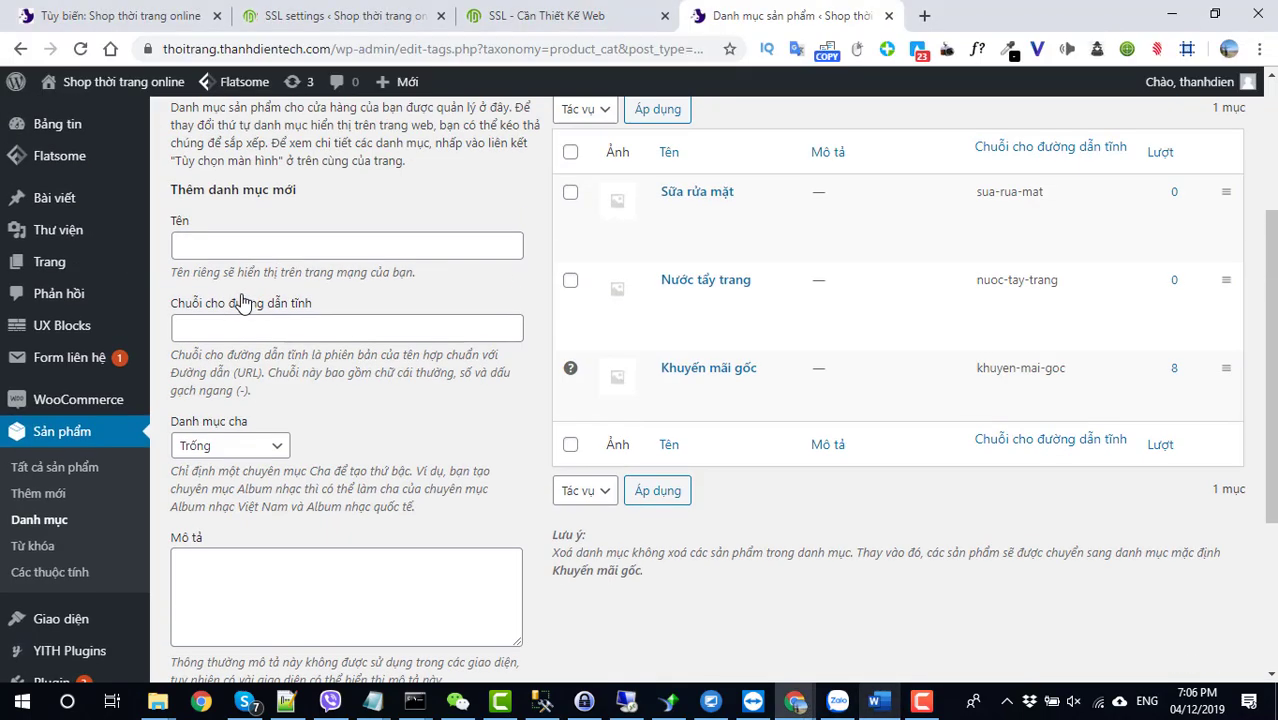
left_click(233, 238)
key("ctrl+v")
scroll(271, 490, "down", 3)
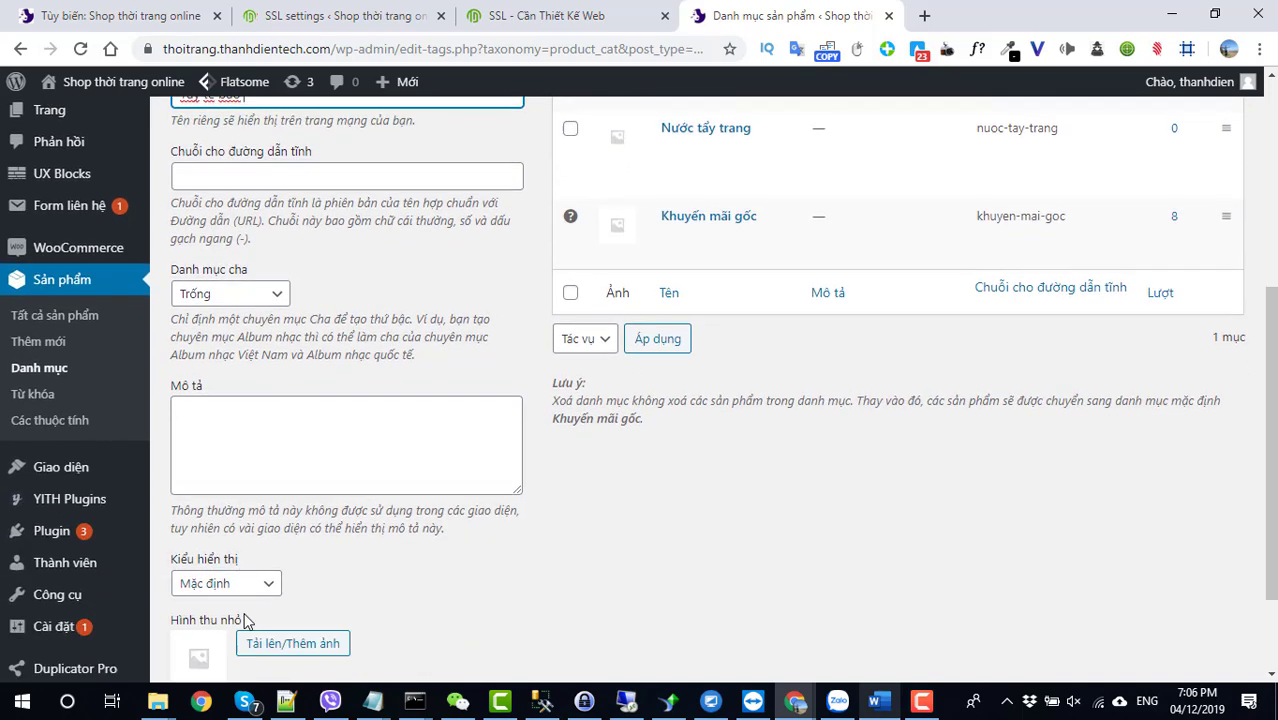
scroll(243, 620, "down", 2)
left_click(234, 585)
Copy "Toner" from the Word list and add it in Chrome as a new top-level product category
key("alt+Tab")
left_click(408, 418)
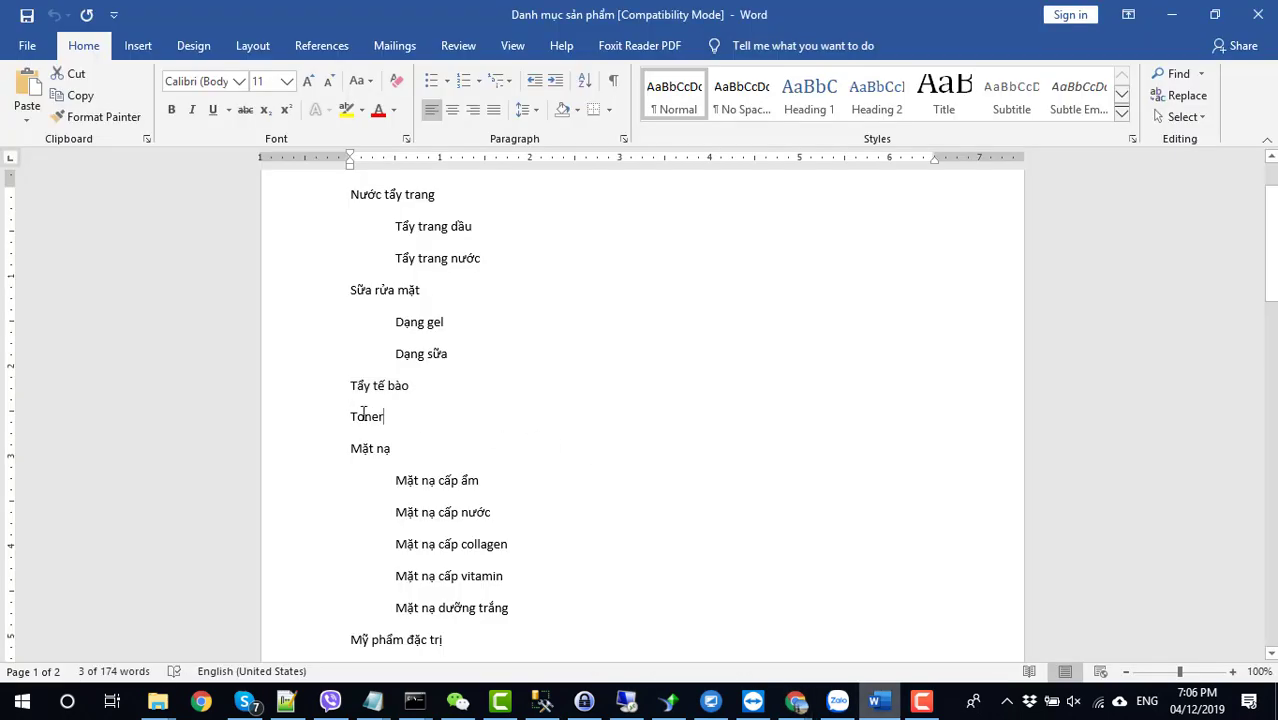
triple_click(363, 414)
key("ctrl+c")
key("alt+Tab")
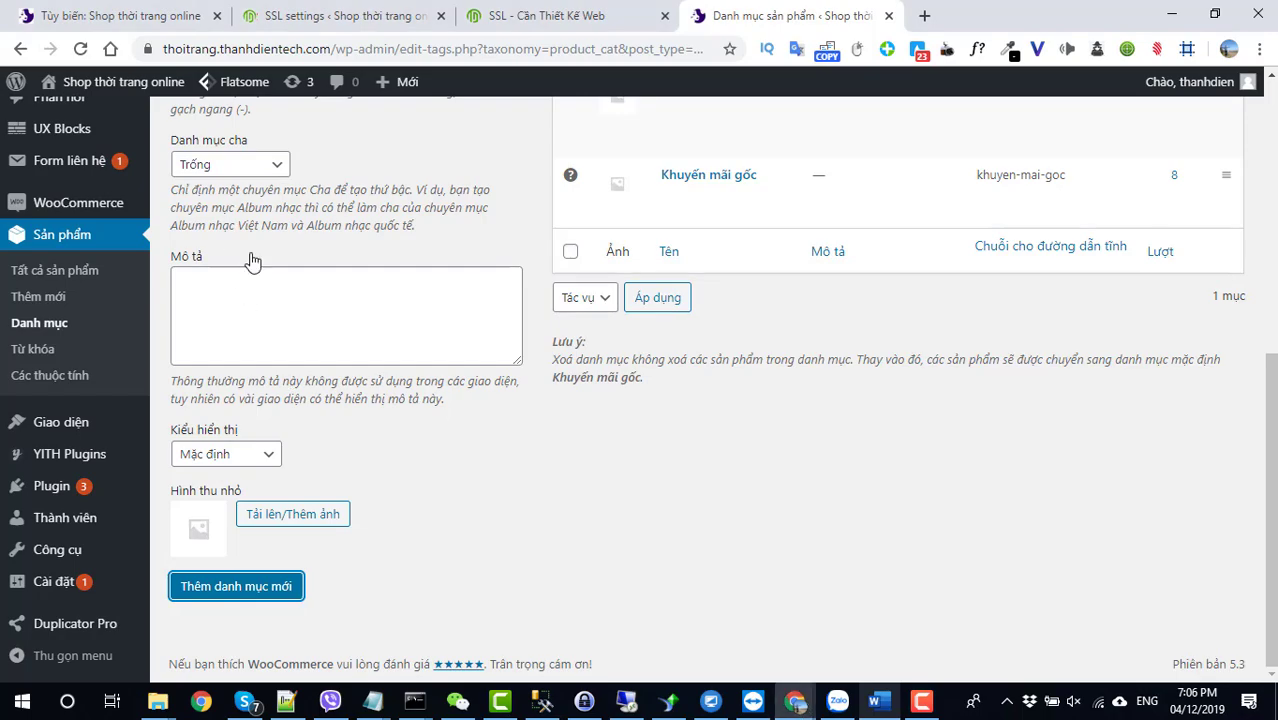
scroll(251, 257, "up", 4)
left_click(242, 332)
key("ctrl+v")
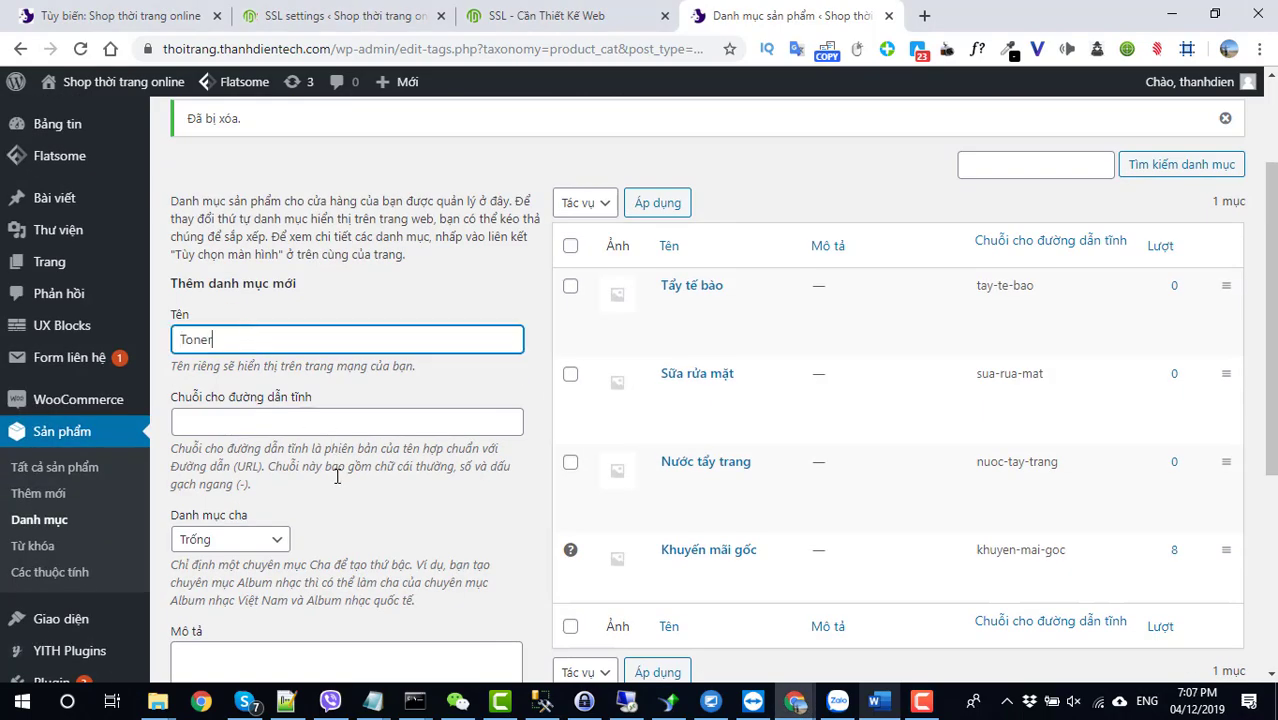
scroll(337, 476, "down", 4)
Copy "Mặt nạ" from the Word list and add it in Chrome as a new top-level product category
key("alt+Tab")
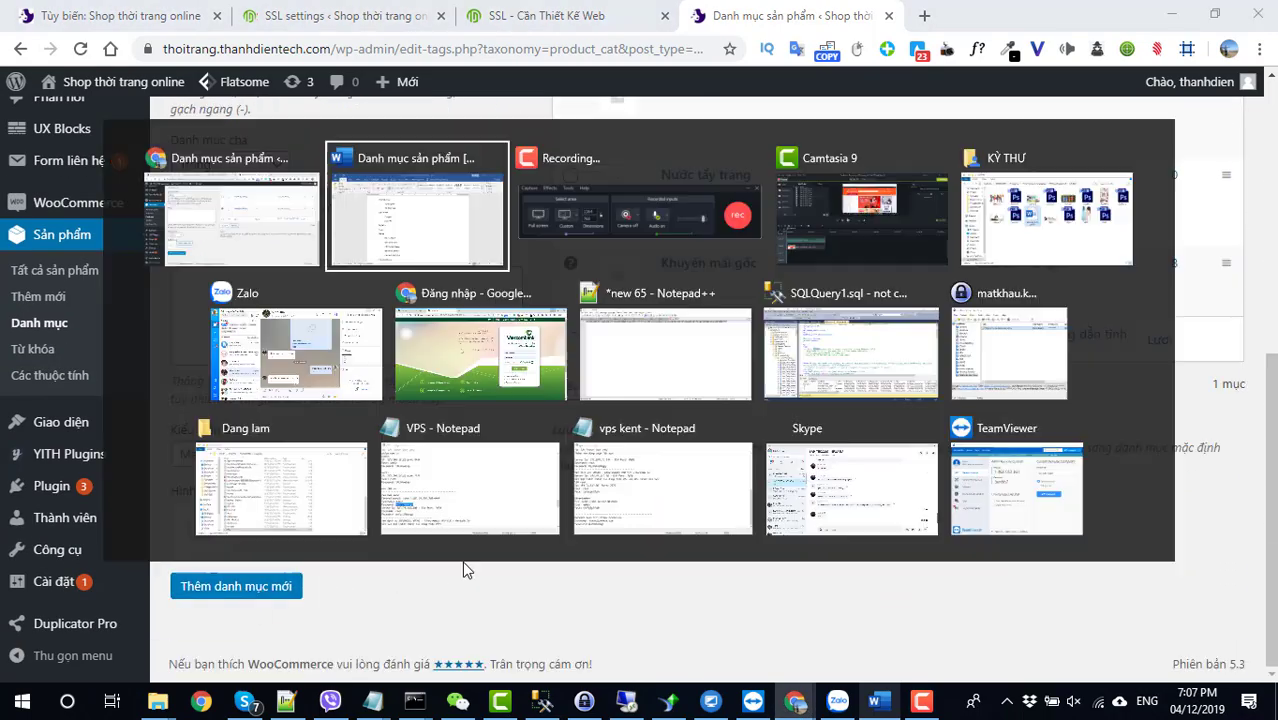
left_click_drag(414, 449, 345, 451)
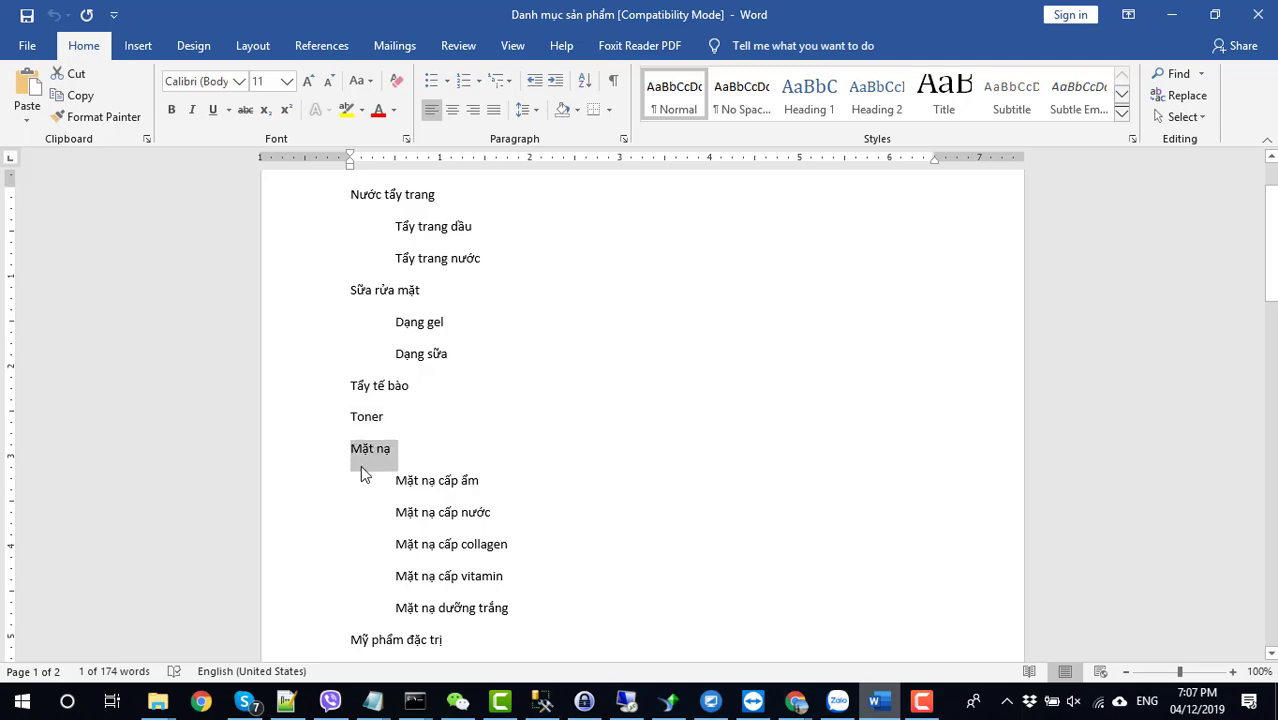
key("ctrl+c")
key("alt+Tab")
scroll(328, 457, "up", 5)
left_click(257, 348)
key("ctrl+v")
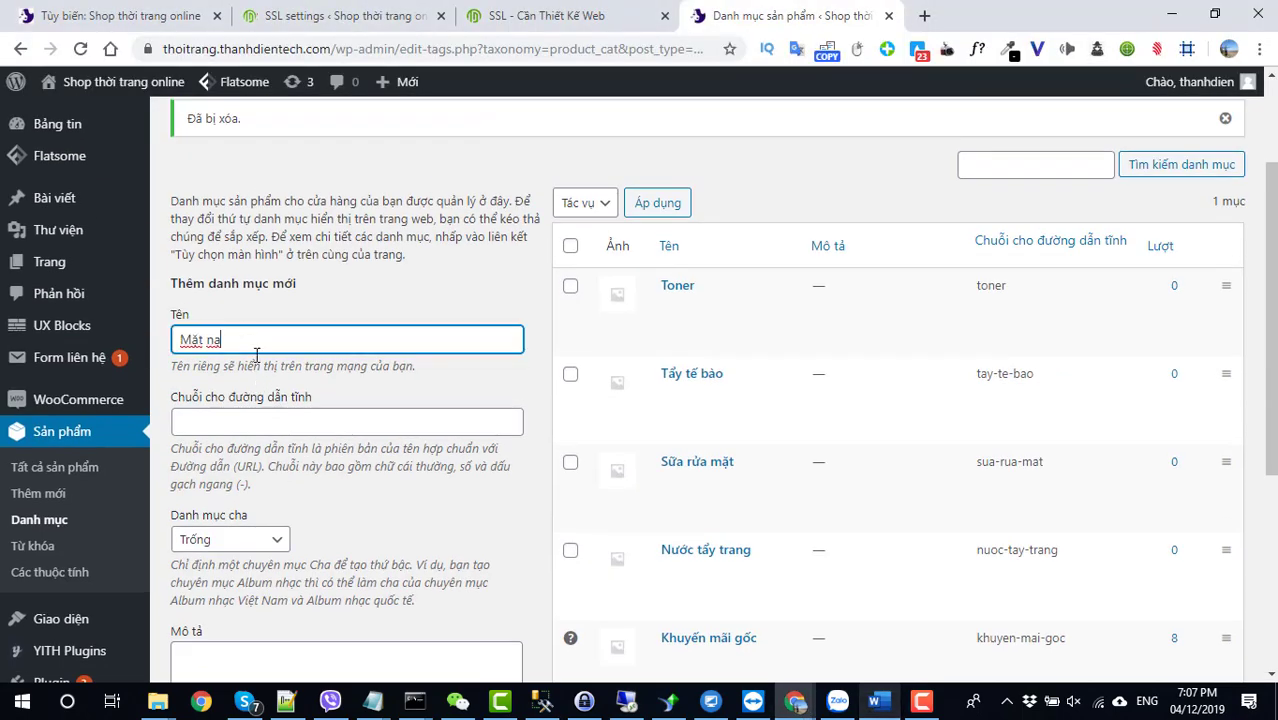
scroll(351, 511, "down", 5)
left_click(280, 588)
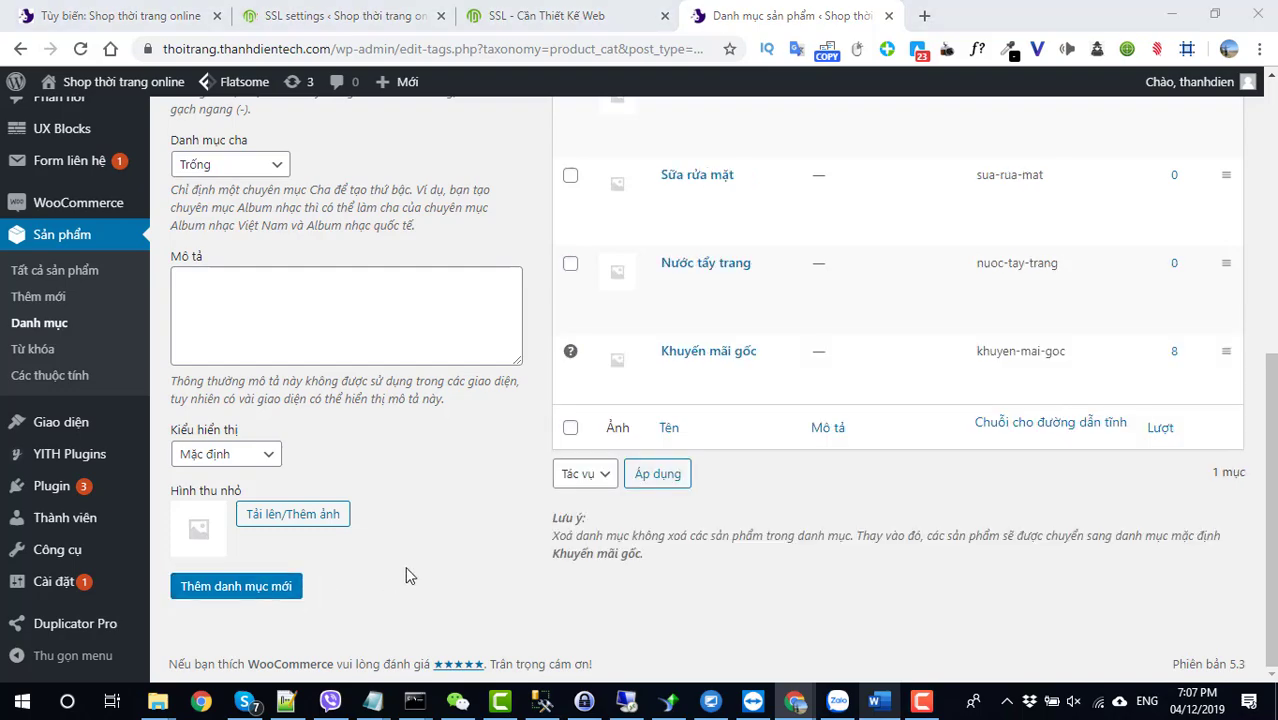
Copy "Mỹ phẩm đặc trị" from the Word list and add it in Chrome as a new top-level product category
key("alt+Tab")
scroll(462, 510, "down", 2)
left_click_drag(451, 543, 352, 549)
key("alt+Tab")
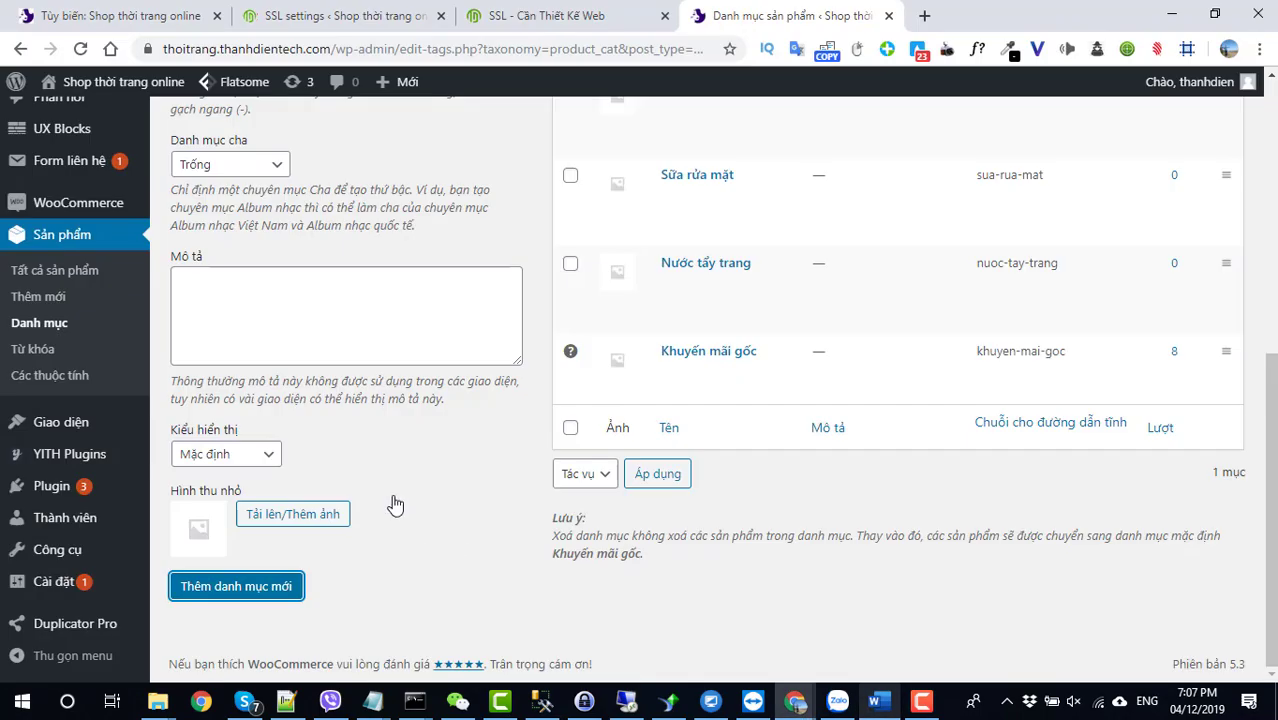
scroll(332, 450, "up", 5)
left_click(254, 497)
key("ctrl+v")
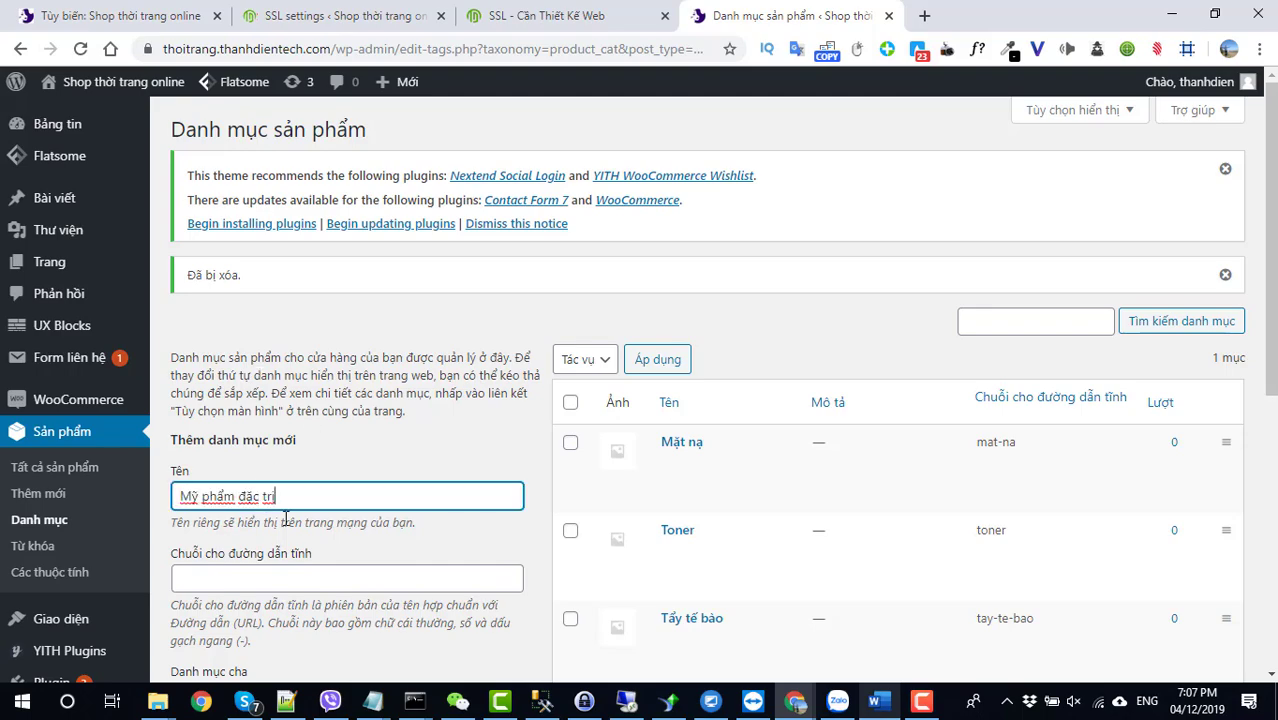
key("alt+Tab")
key("alt+Tab")
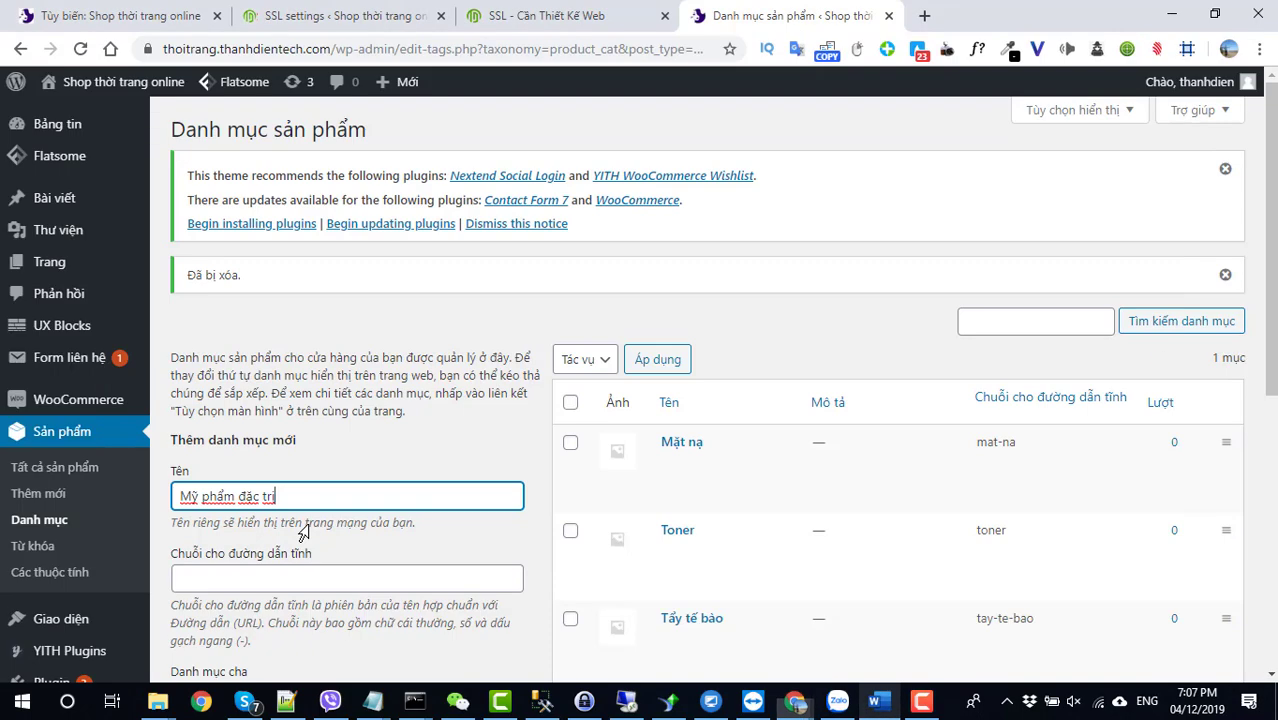
scroll(305, 540, "down", 5)
left_click(265, 650)
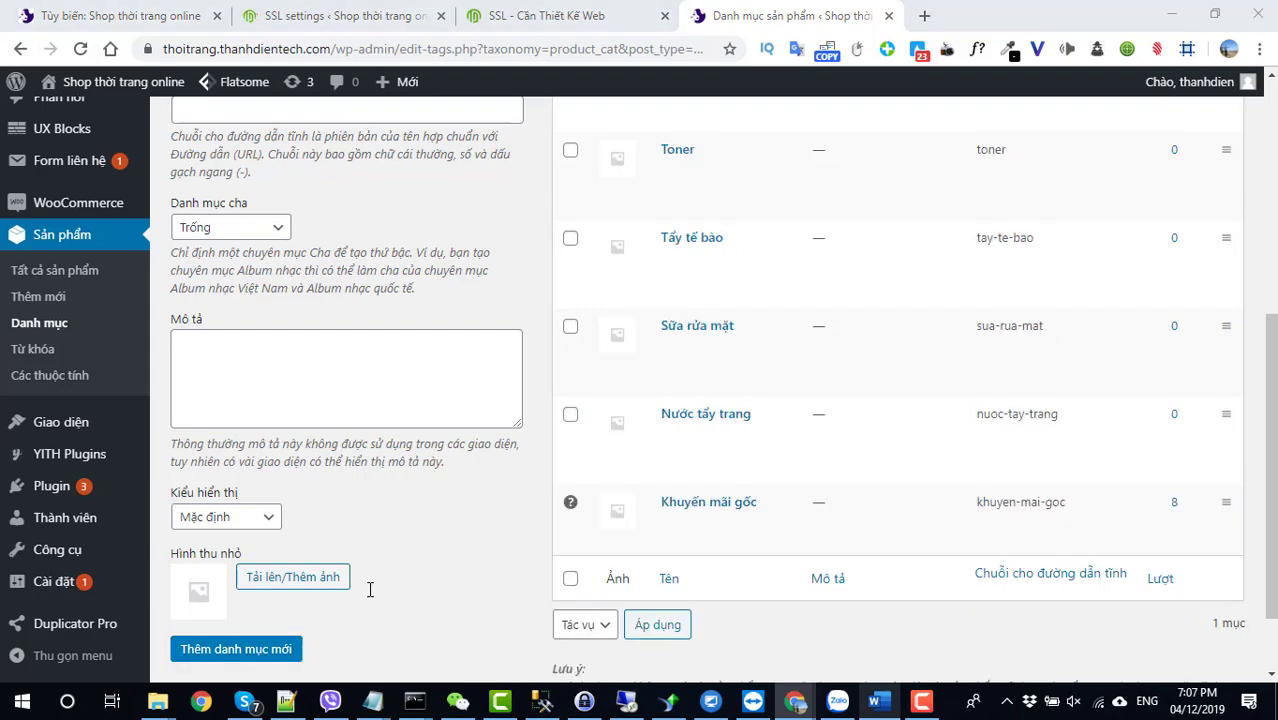
Copy "Dưỡng ẩm" from the Word list and add it in Chrome as a new top-level product category
key("alt+Tab")
left_click_drag(426, 540, 350, 541)
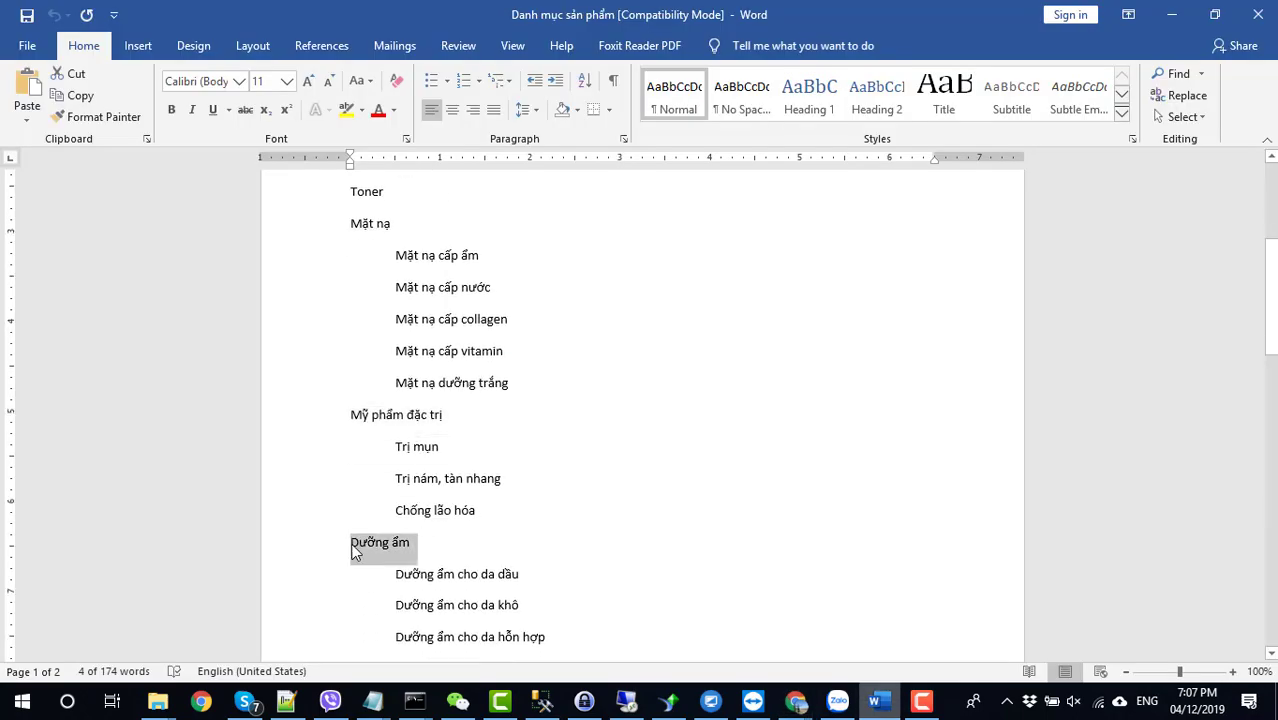
key("alt+Tab")
scroll(300, 414, "up", 8)
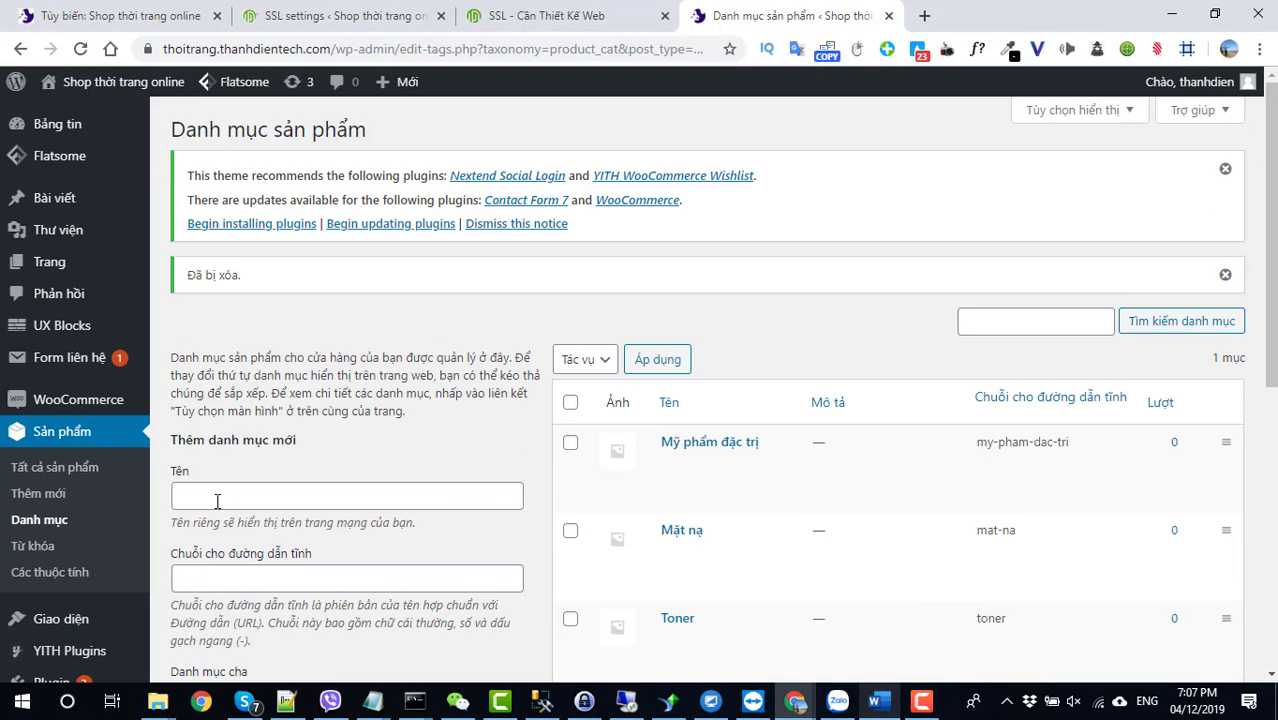
left_click(217, 501)
key("ctrl+v")
scroll(217, 501, "down", 5)
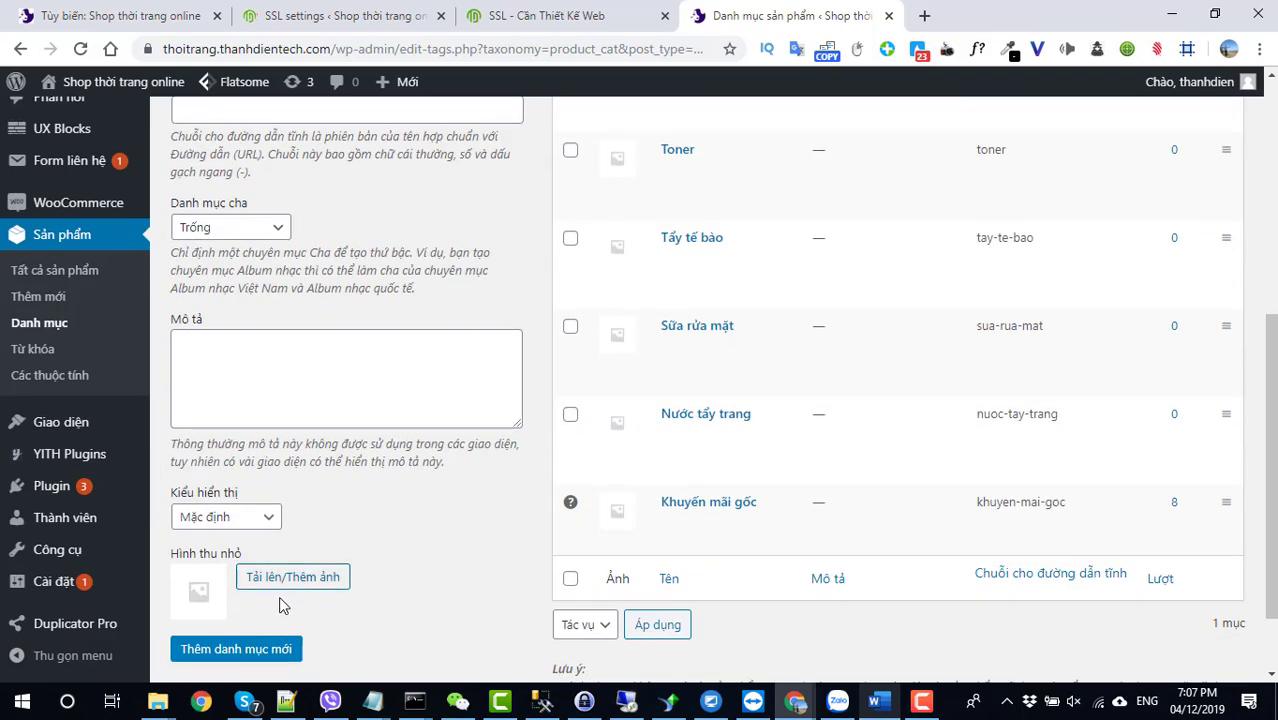
left_click(259, 664)
Copy "Dưỡng da mắt" from the Word list and add it in Chrome as a new top-level product category
key("alt+Tab")
scroll(461, 553, "down", 3)
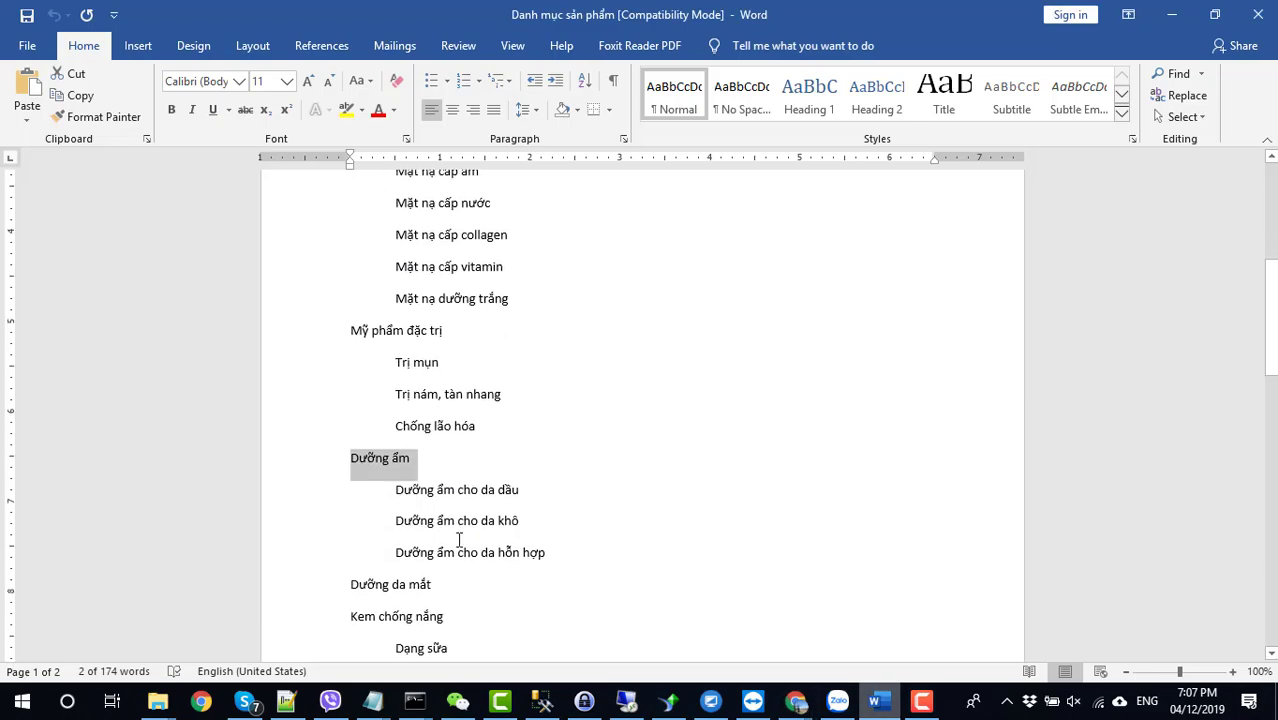
left_click_drag(448, 580, 365, 582)
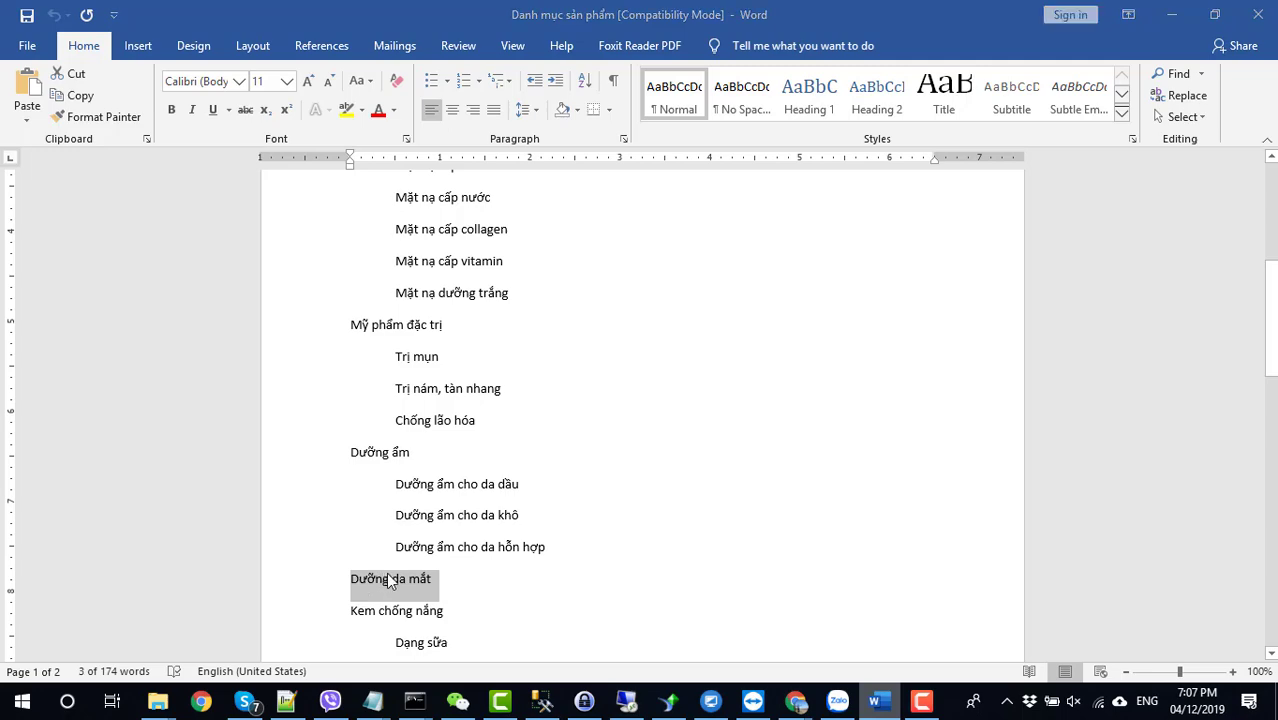
key("alt+Tab")
scroll(400, 442, "up", 3)
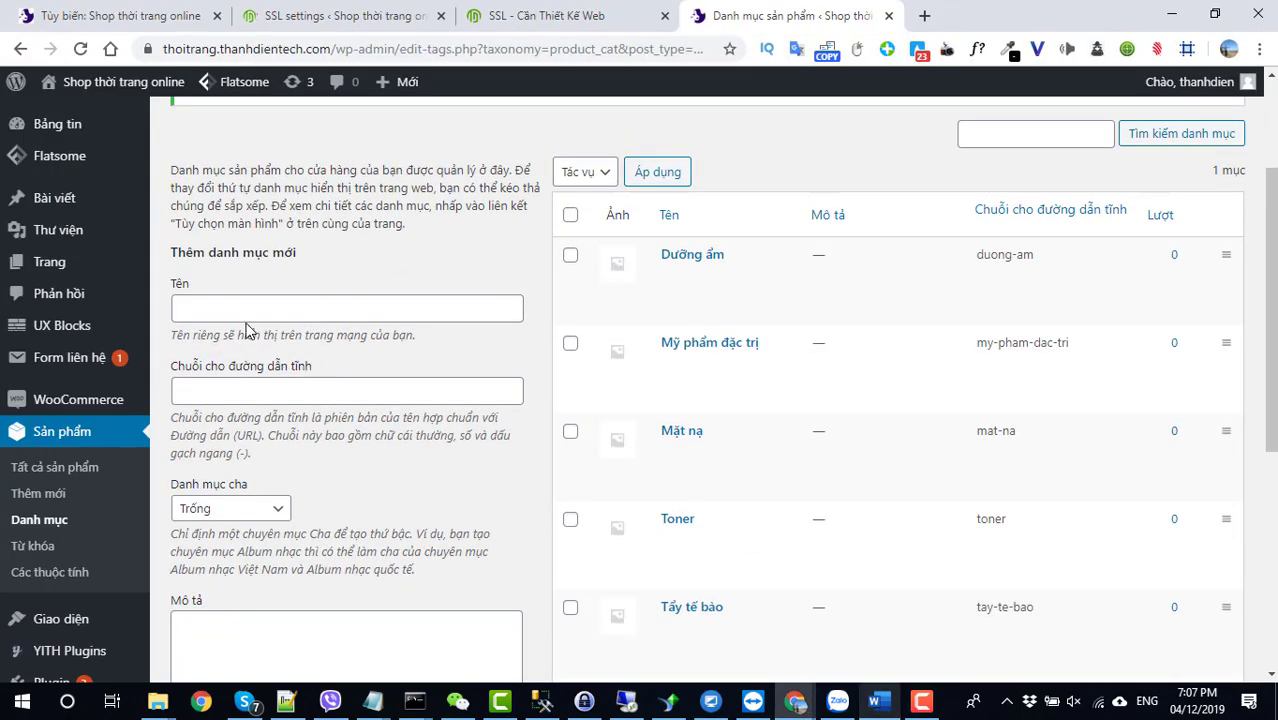
left_click(246, 310)
key("ctrl+v")
scroll(265, 500, "down", 5)
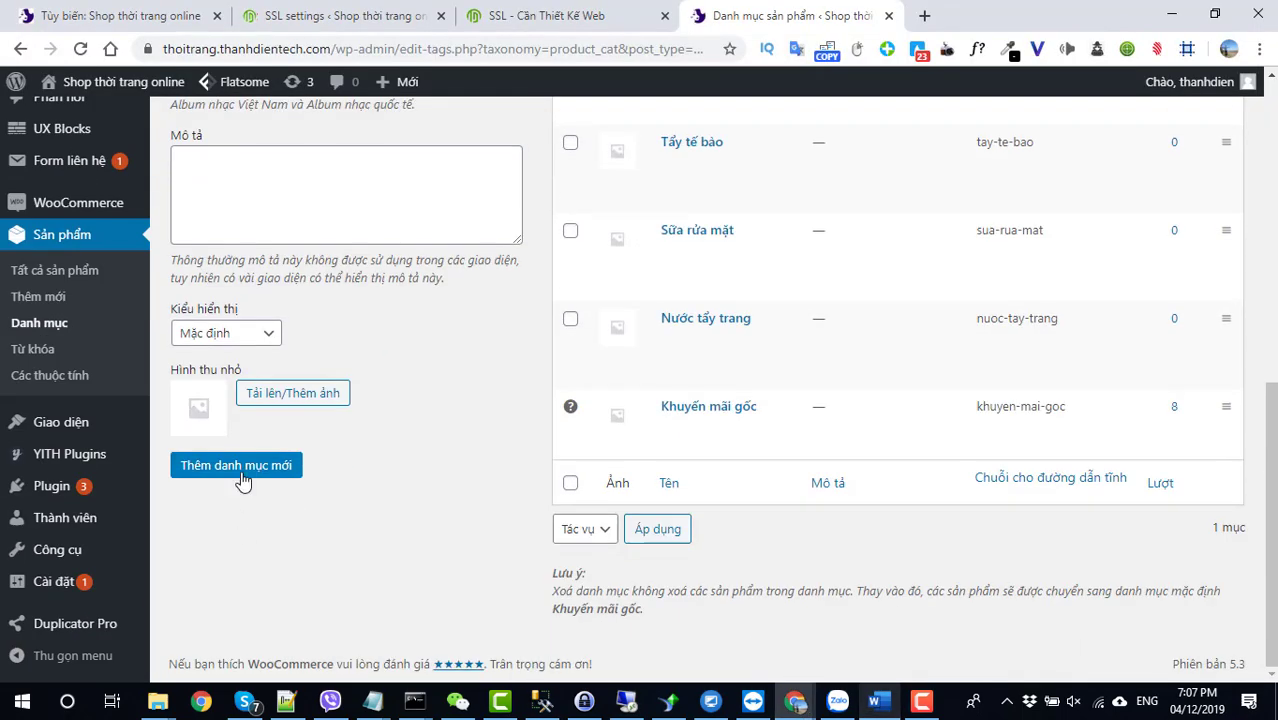
left_click(230, 465)
Copy "Kem chống nắng" from the Word list and add it in Chrome as a new top-level product category
key("alt+Tab")
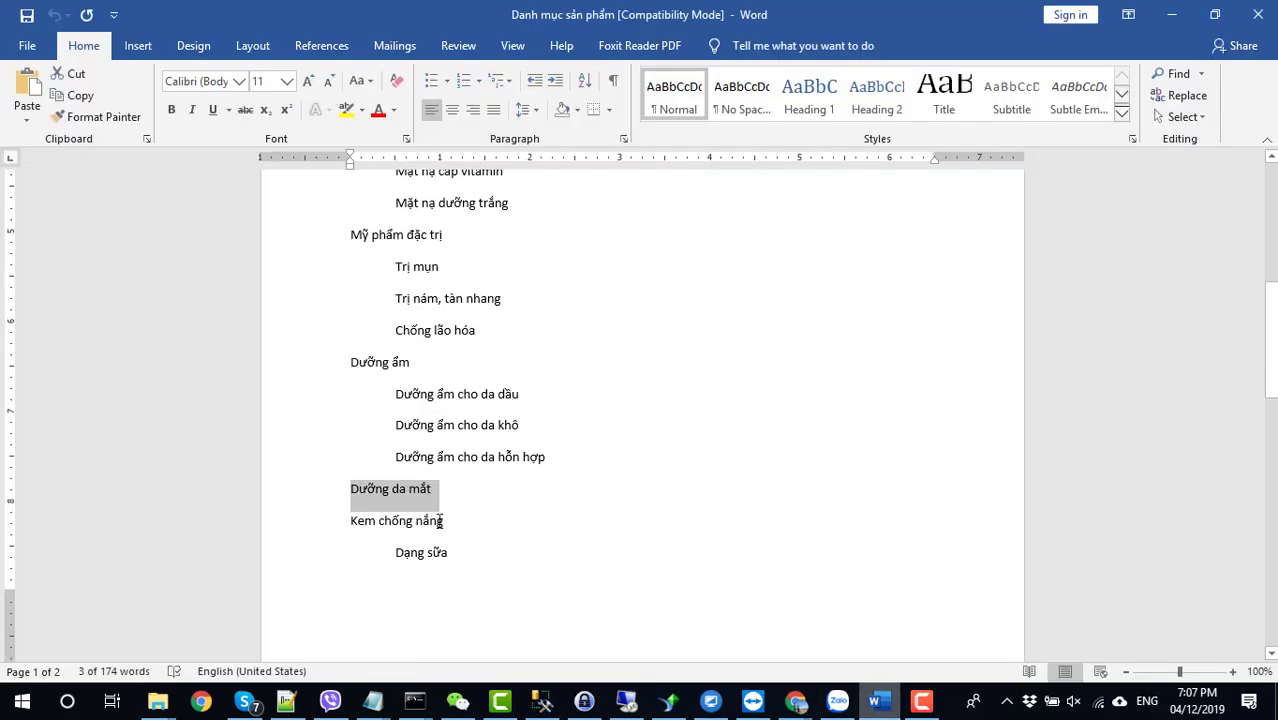
left_click(332, 521)
key("ctrl+c")
key("alt+Tab")
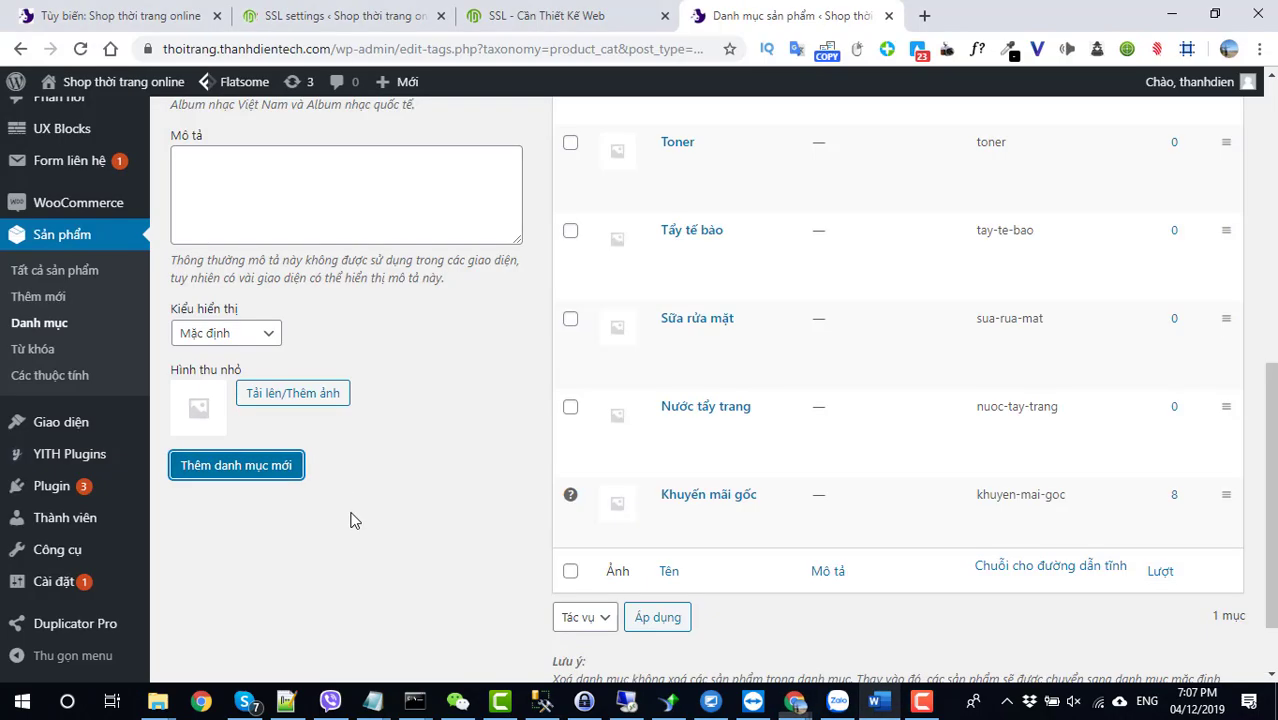
scroll(263, 365, "up", 3)
scroll(223, 240, "up", 3)
left_click(218, 399)
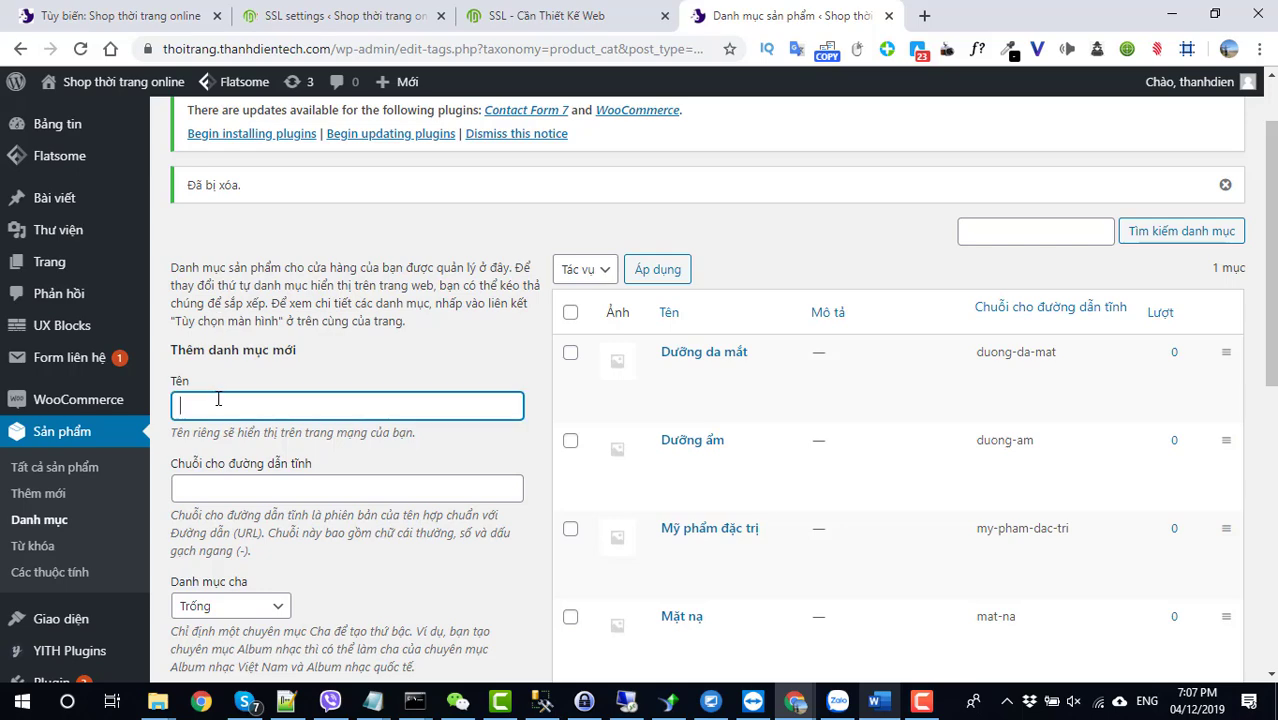
key("ctrl+v")
scroll(320, 510, "down", 5)
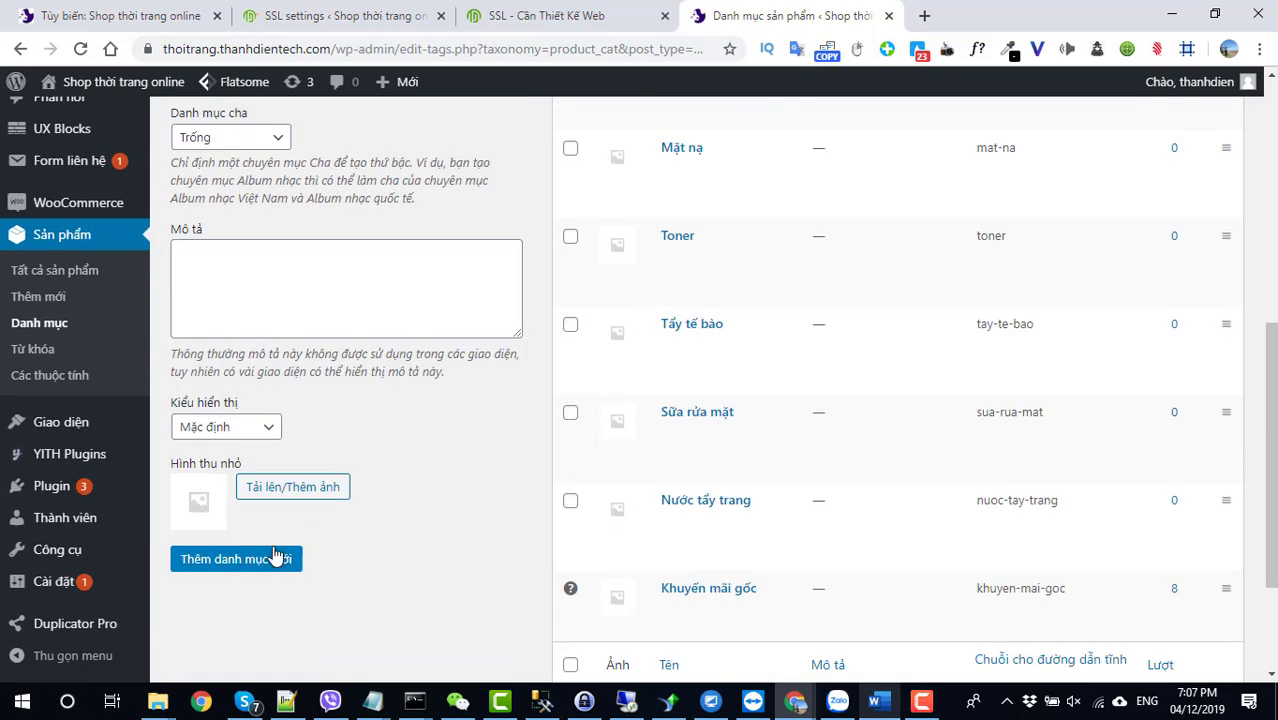
left_click(274, 560)
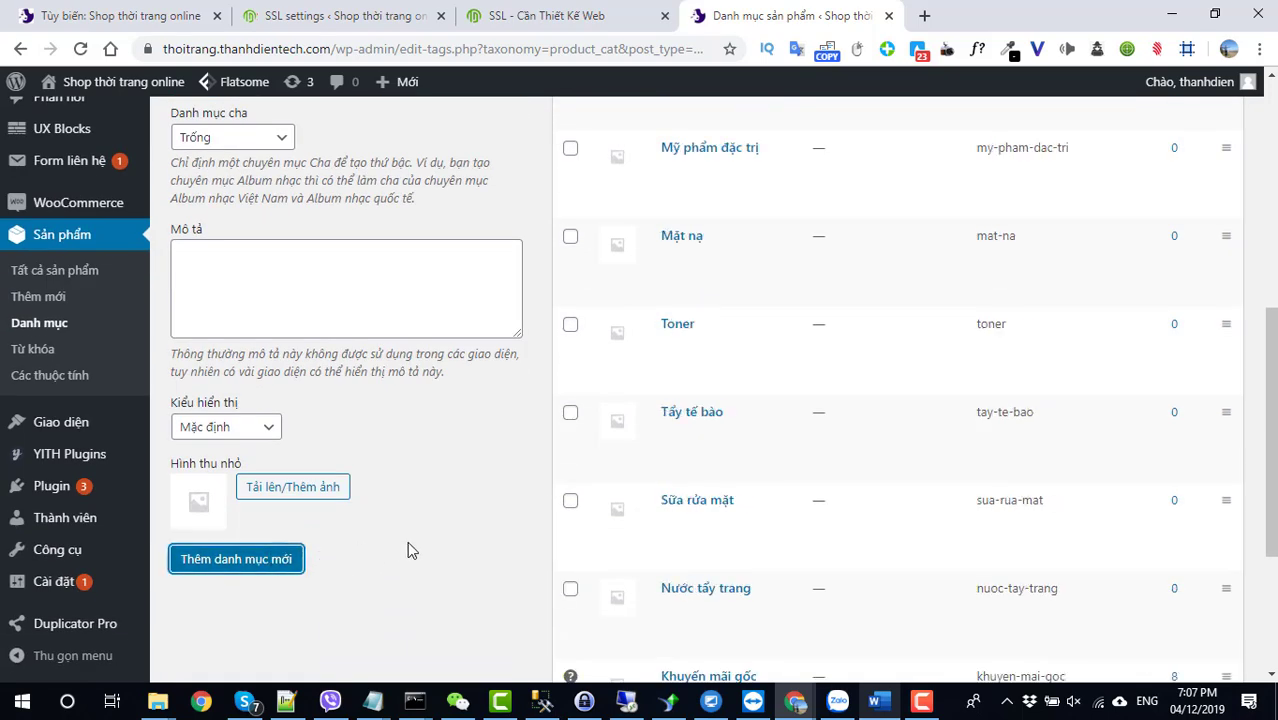
Copy the subcategory "Tẩy trang dầu" from the Word list and enter it in Chrome as the new category's name
key("alt+Tab")
scroll(507, 547, "up", 10)
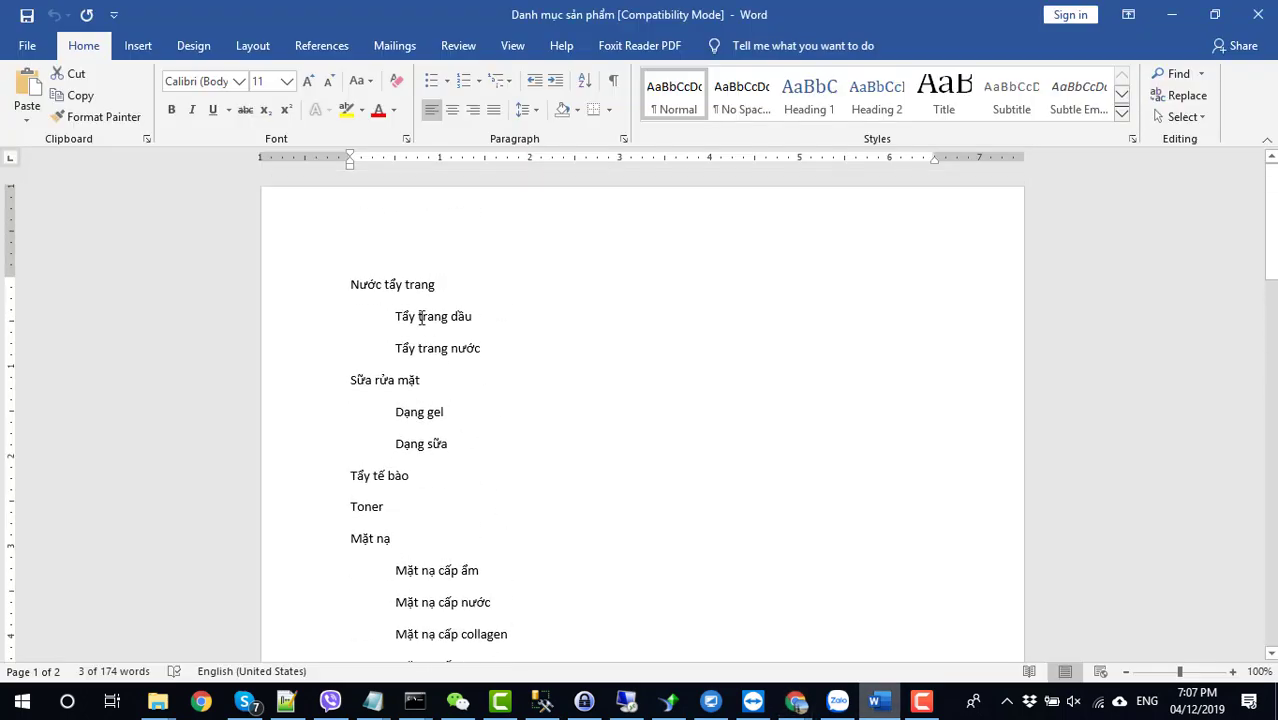
left_click_drag(396, 317, 474, 318)
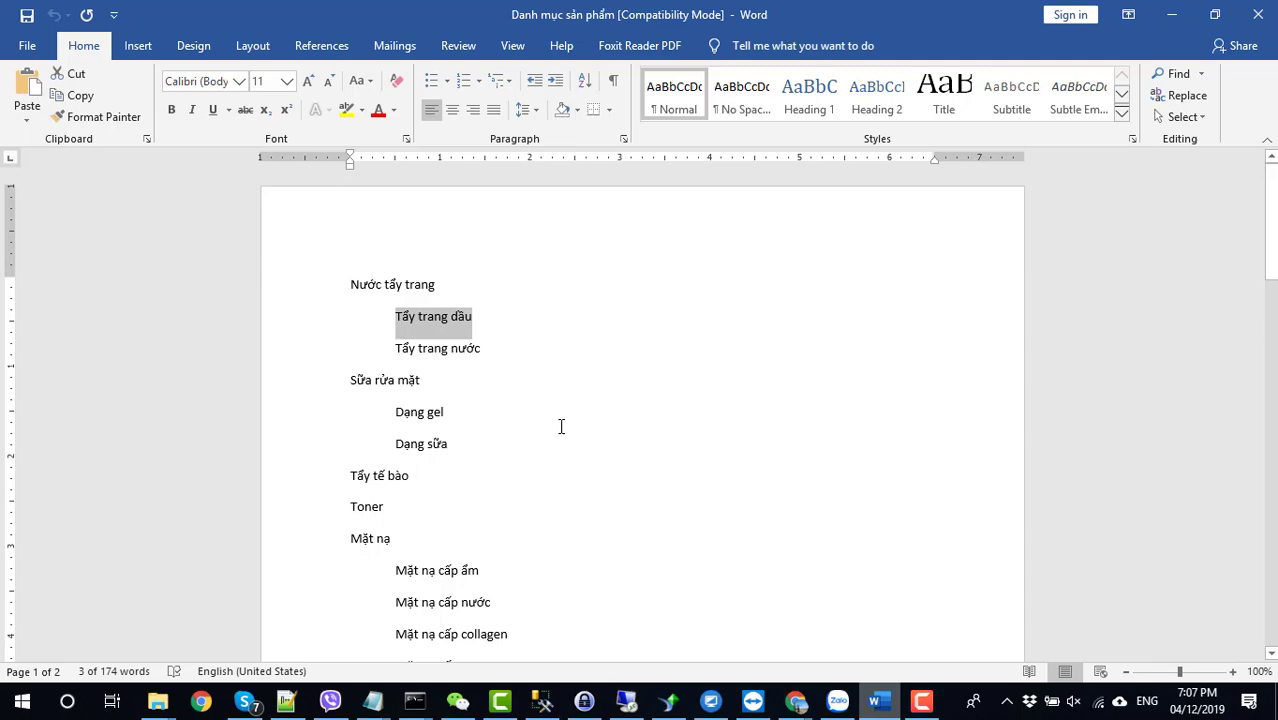
key("alt+Tab")
scroll(342, 428, "up", 5)
left_click(234, 405)
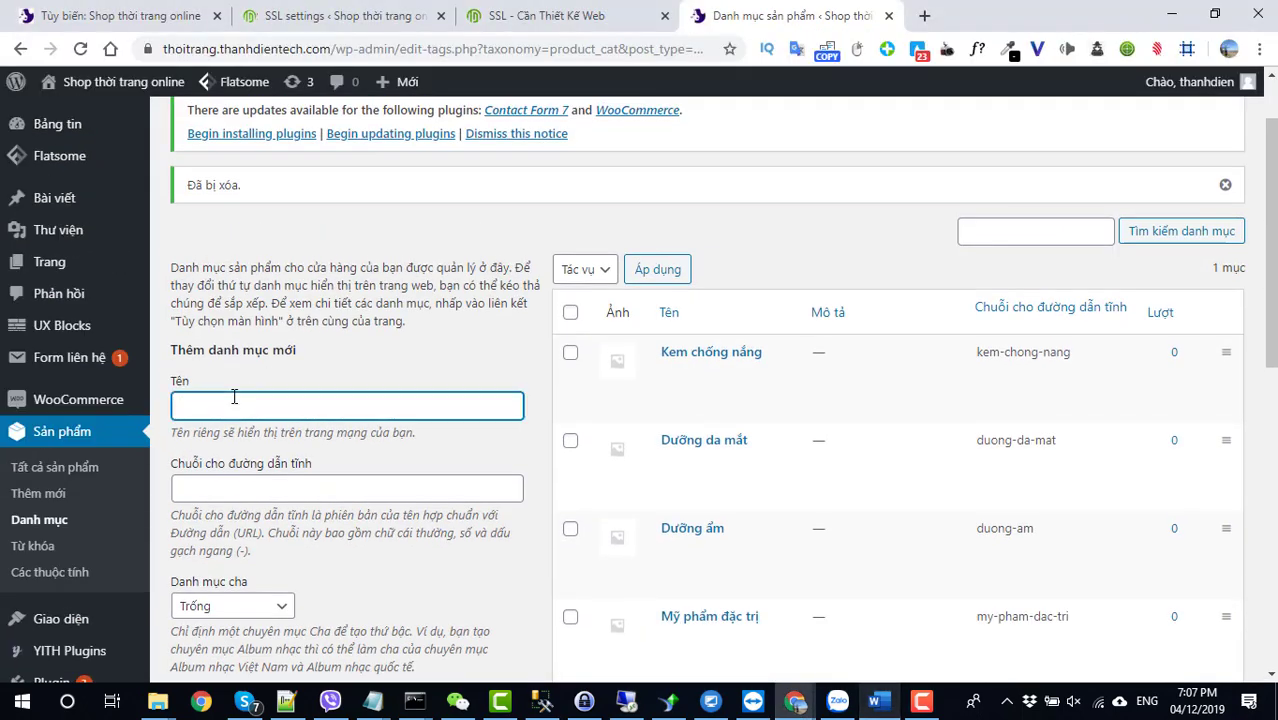
key("ctrl+v")
key("ctrl+a")
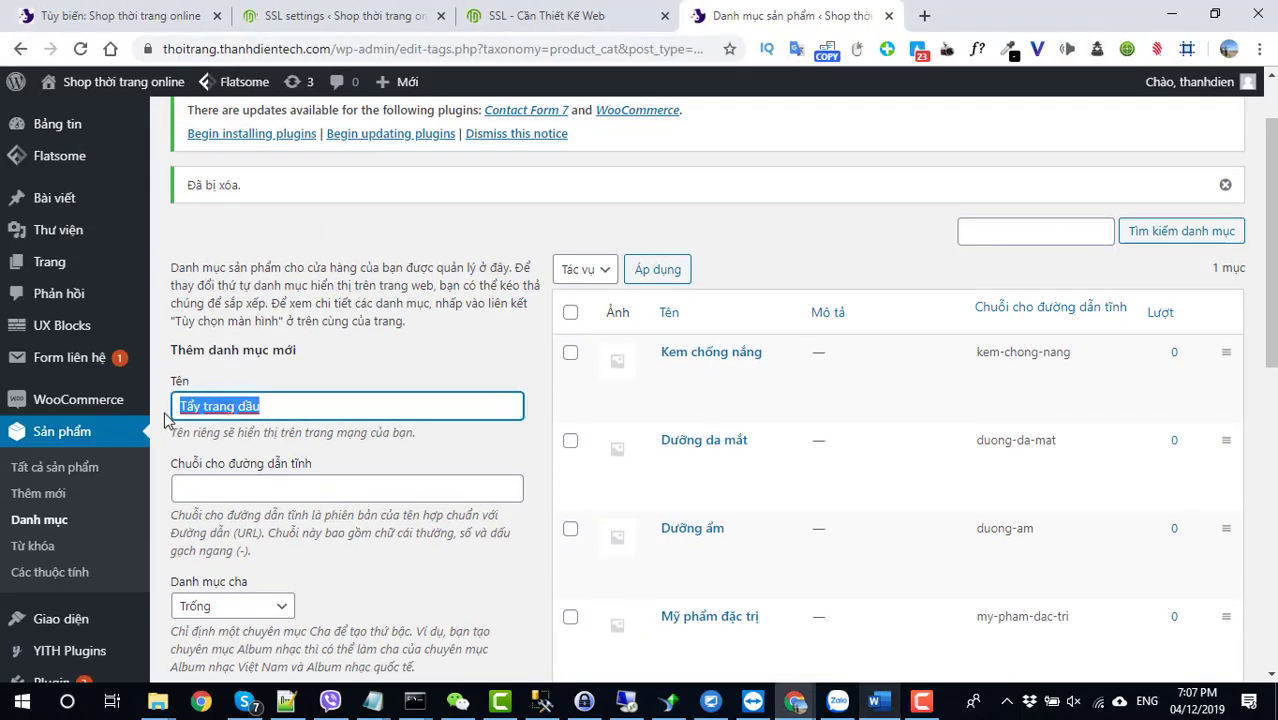
Set the parent category to "Nước tẩy trang", add the new subcategory and check its place in the category list
scroll(300, 460, "down", 3)
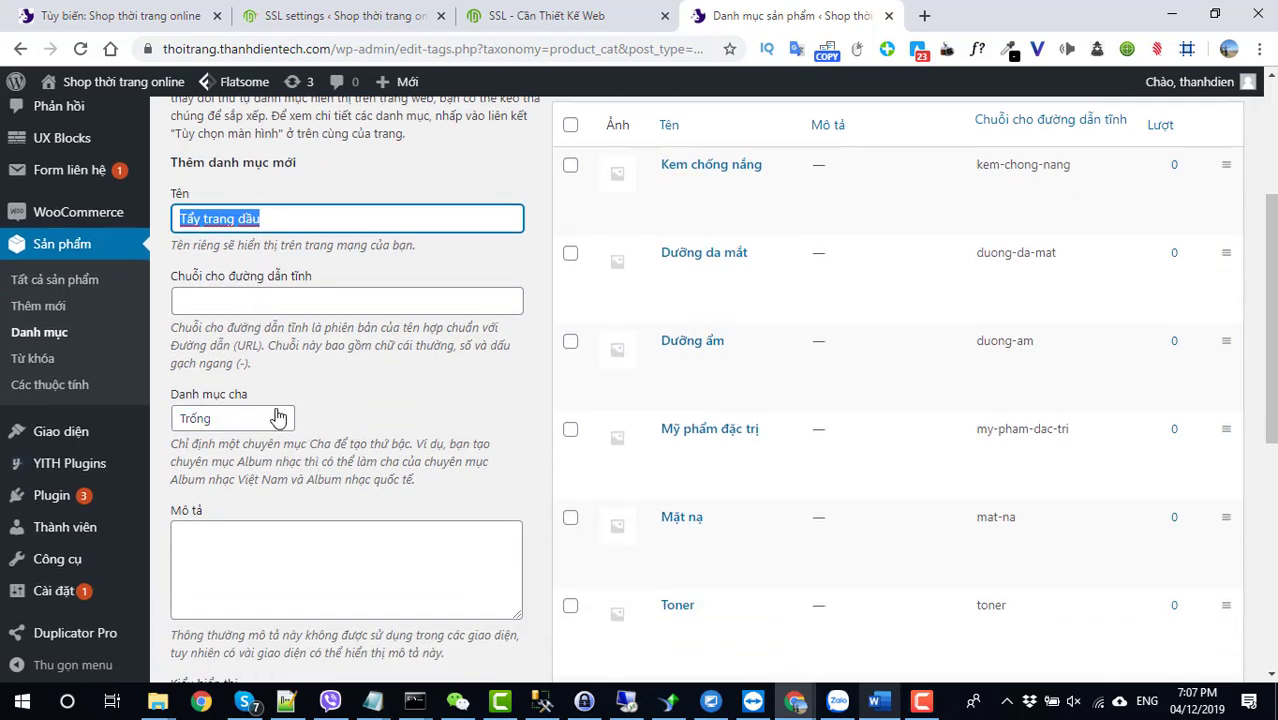
left_click(250, 420)
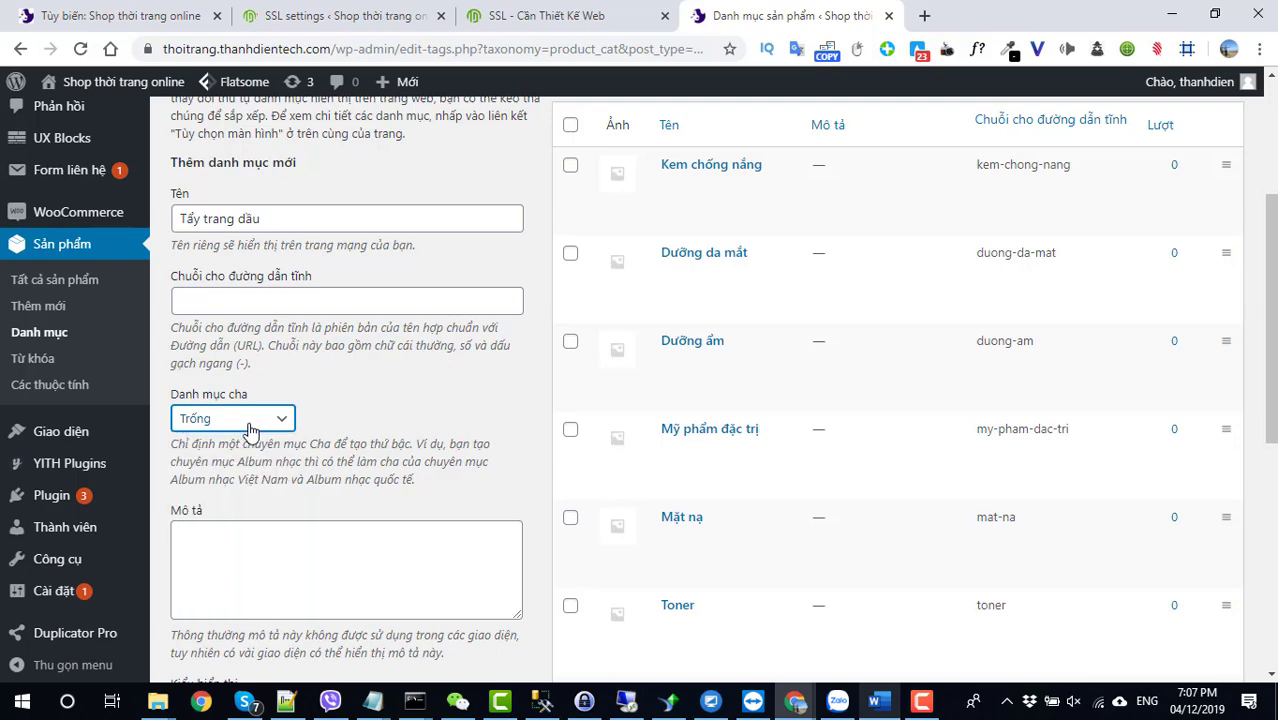
key("alt+Tab")
key("alt+Tab")
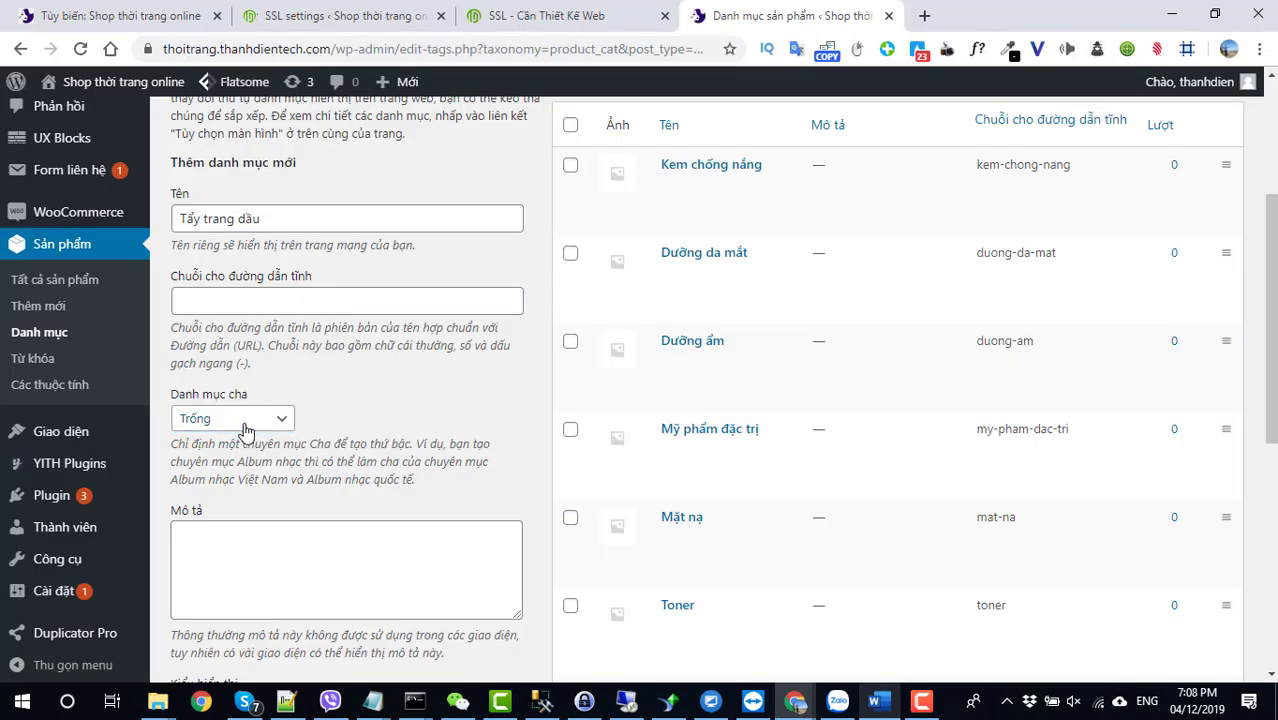
left_click(248, 426)
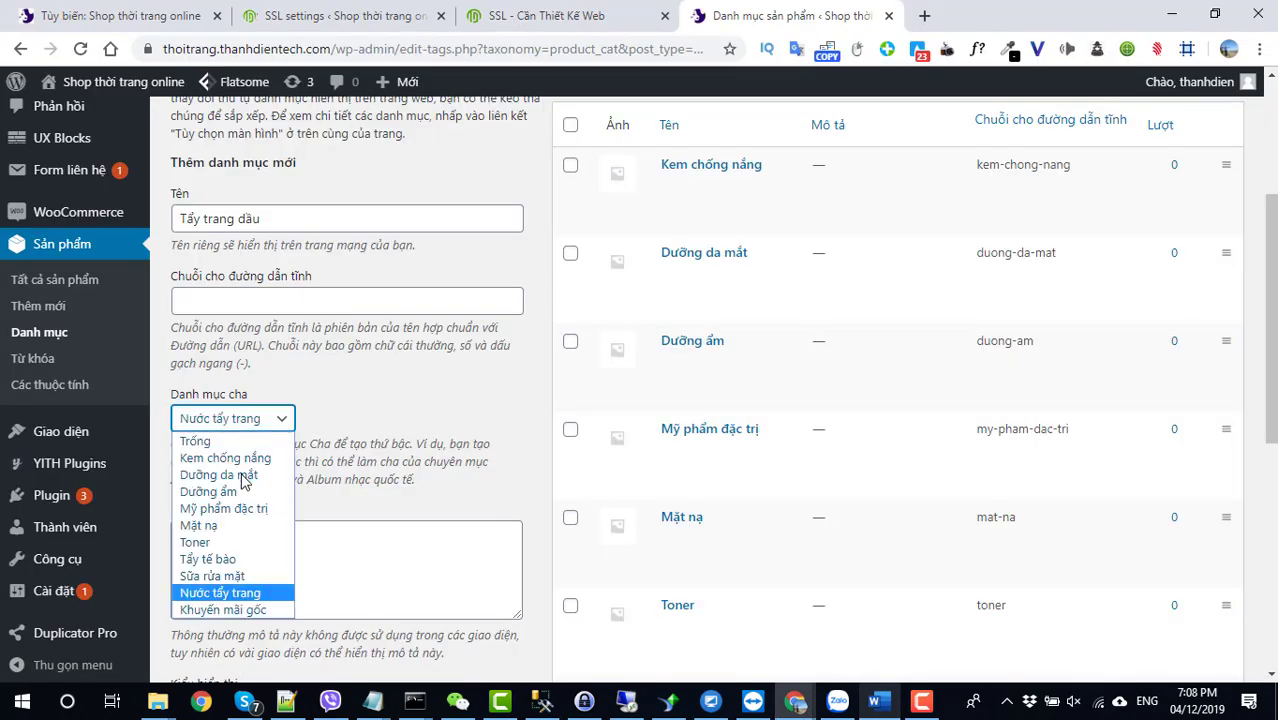
left_click(243, 592)
scroll(260, 570, "down", 4)
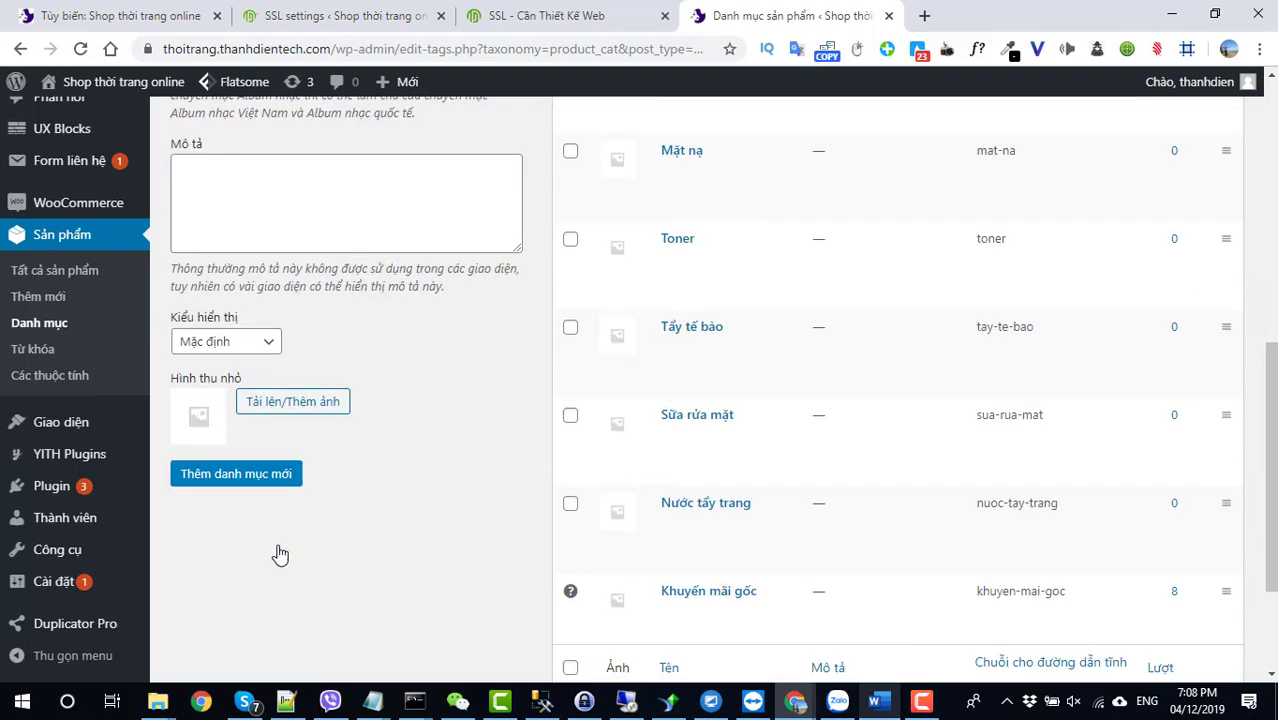
left_click(253, 486)
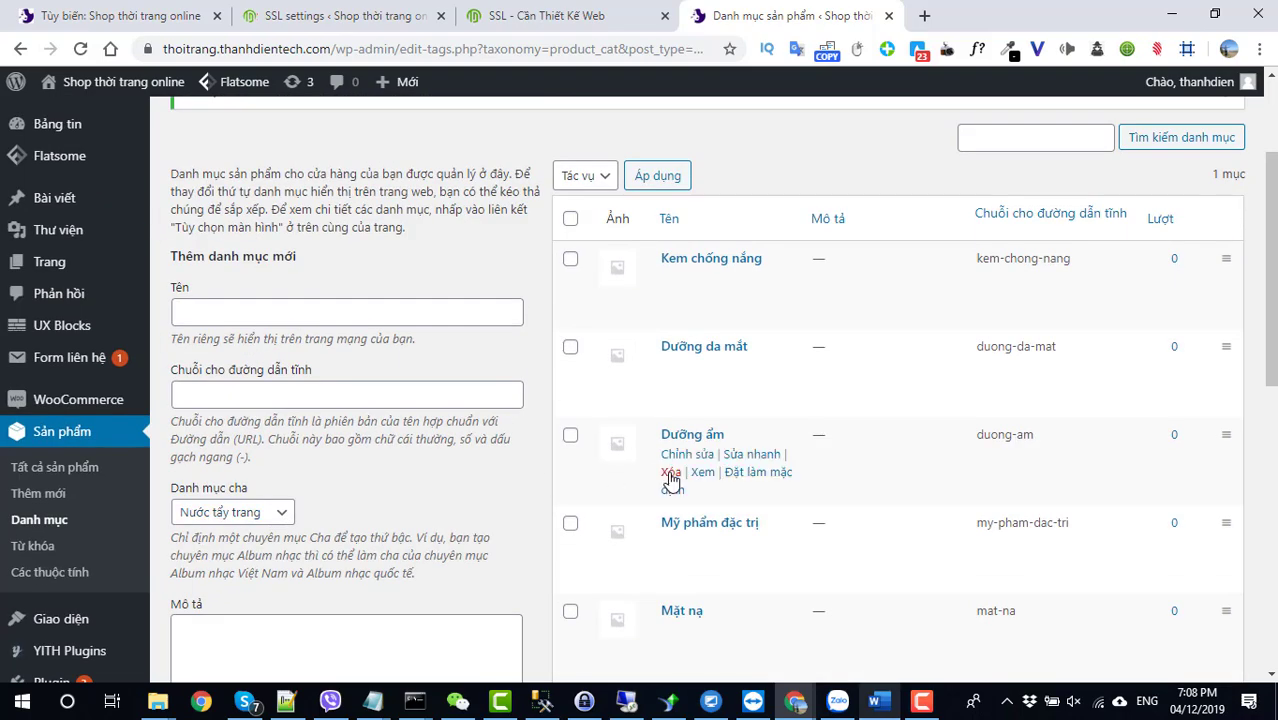
scroll(673, 480, "down", 8)
mouse_move(693, 286)
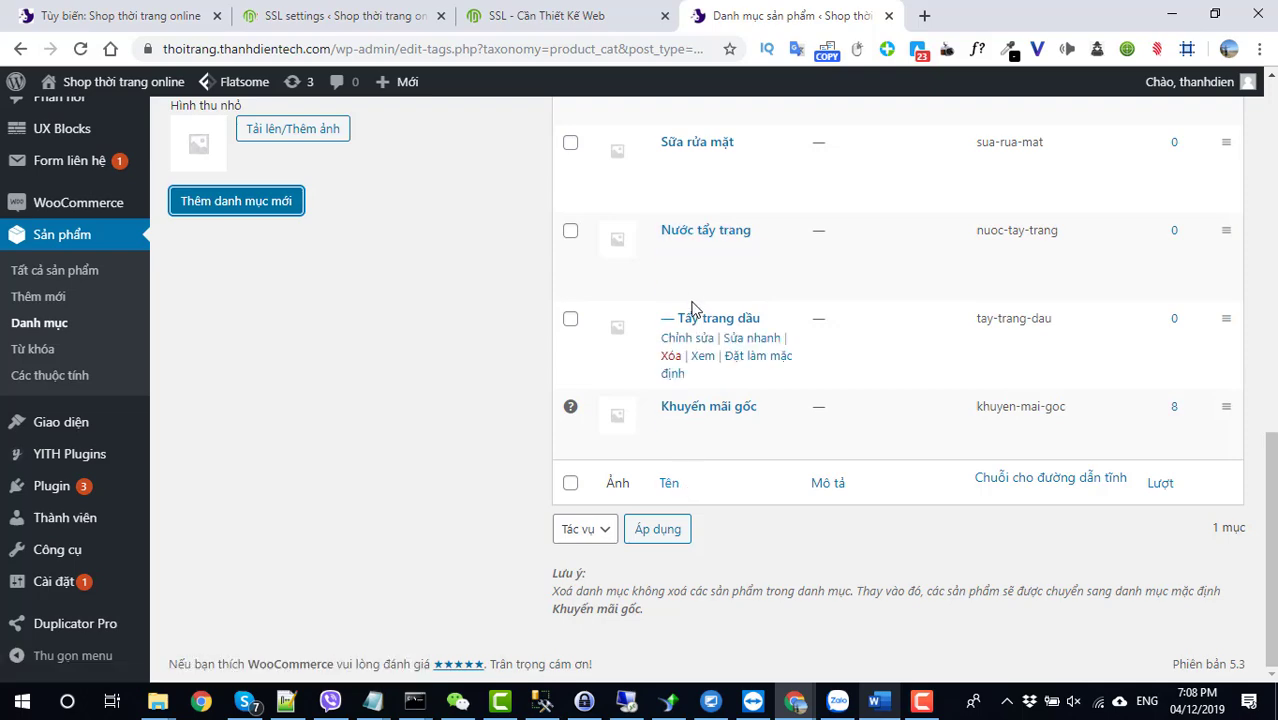
Copy "Tẩy trang nước" from the Word list and add it in Chrome as a subcategory of "Nước tẩy trang"
key("alt+Tab")
left_click(490, 349)
triple_click(414, 348)
key("ctrl+c")
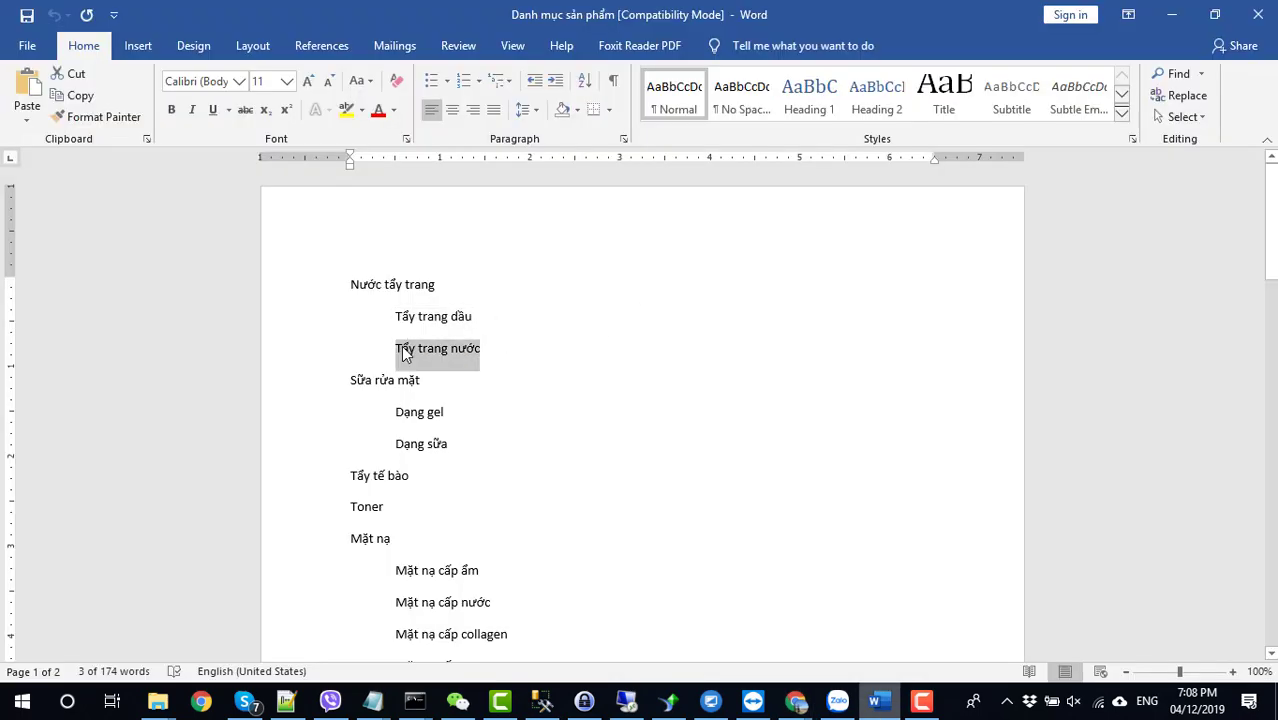
key("alt+Tab")
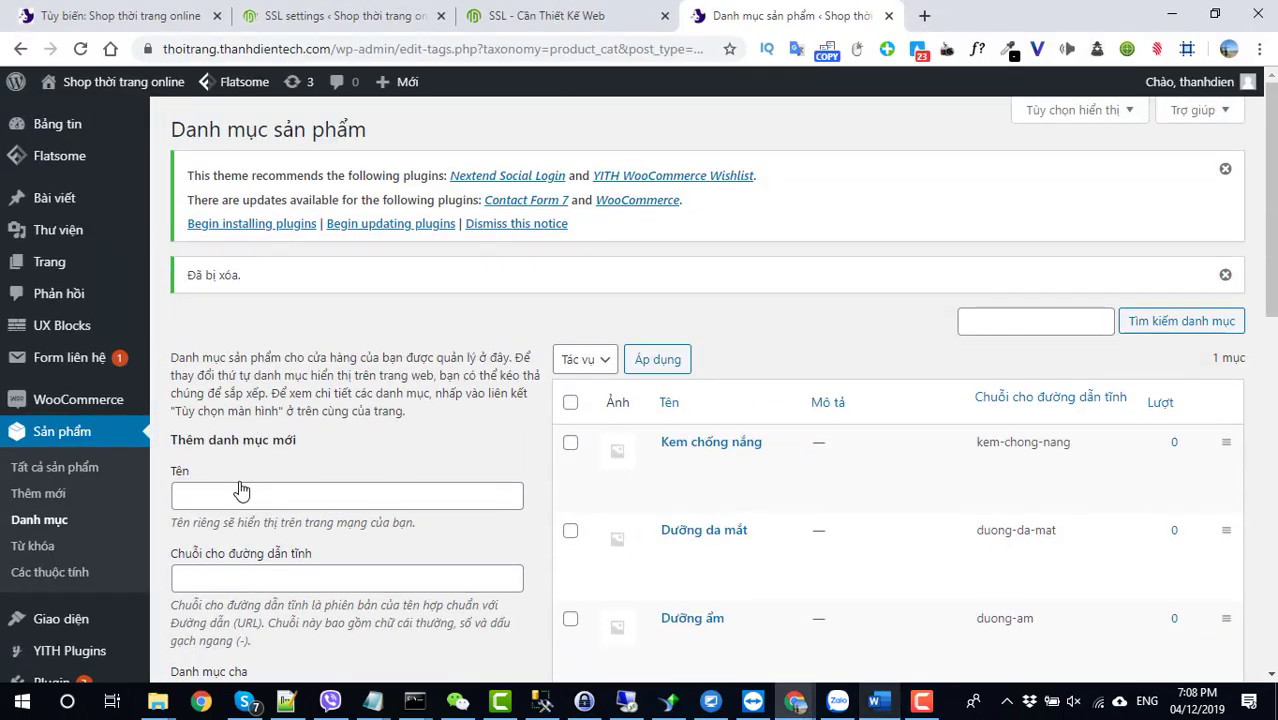
left_click(240, 490)
key("ctrl+v")
scroll(280, 480, "down", 8)
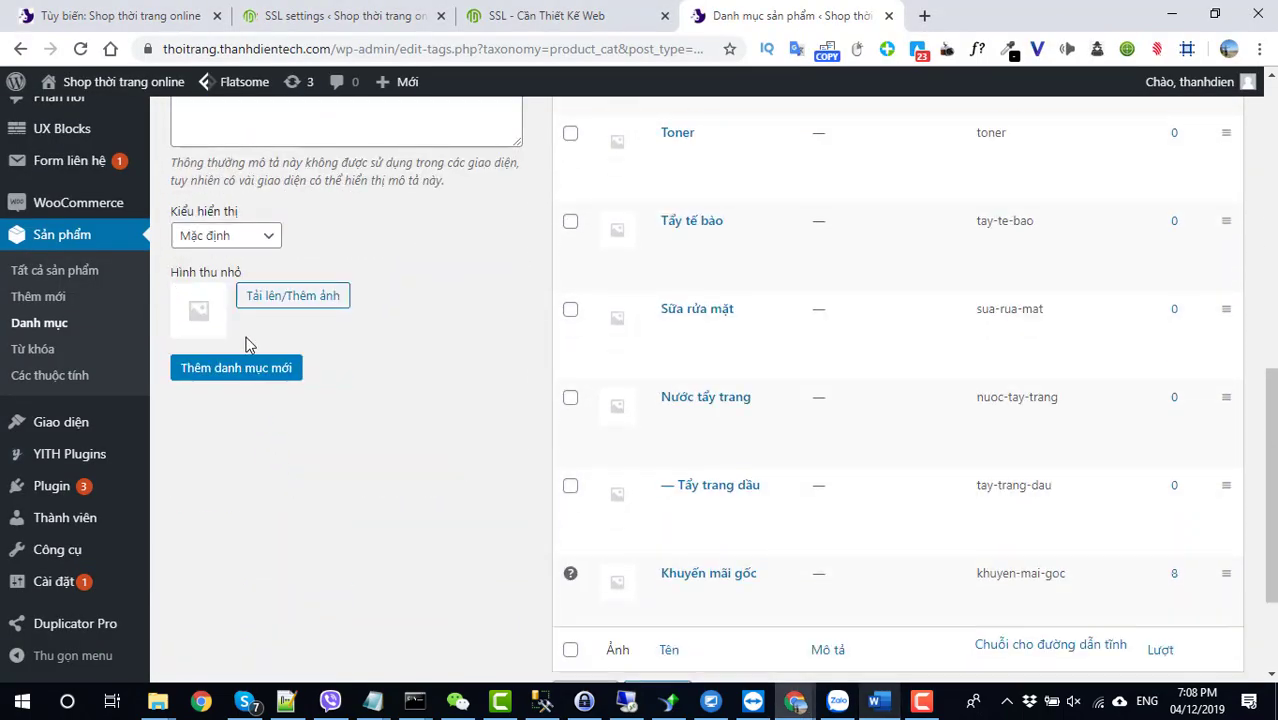
scroll(249, 290, "up", 3)
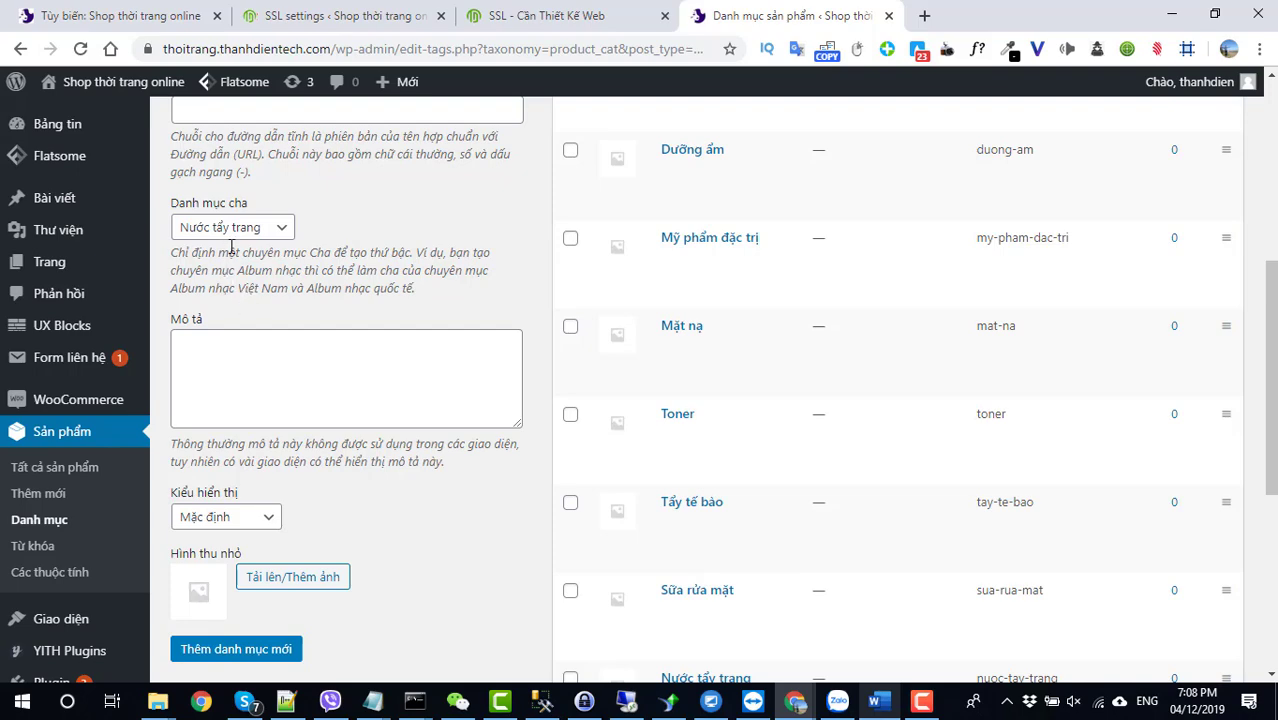
left_click(258, 652)
Copy the subcategory "Dạng gel" from the Word list and enter it in Chrome as the new category's name
key("alt+Tab")
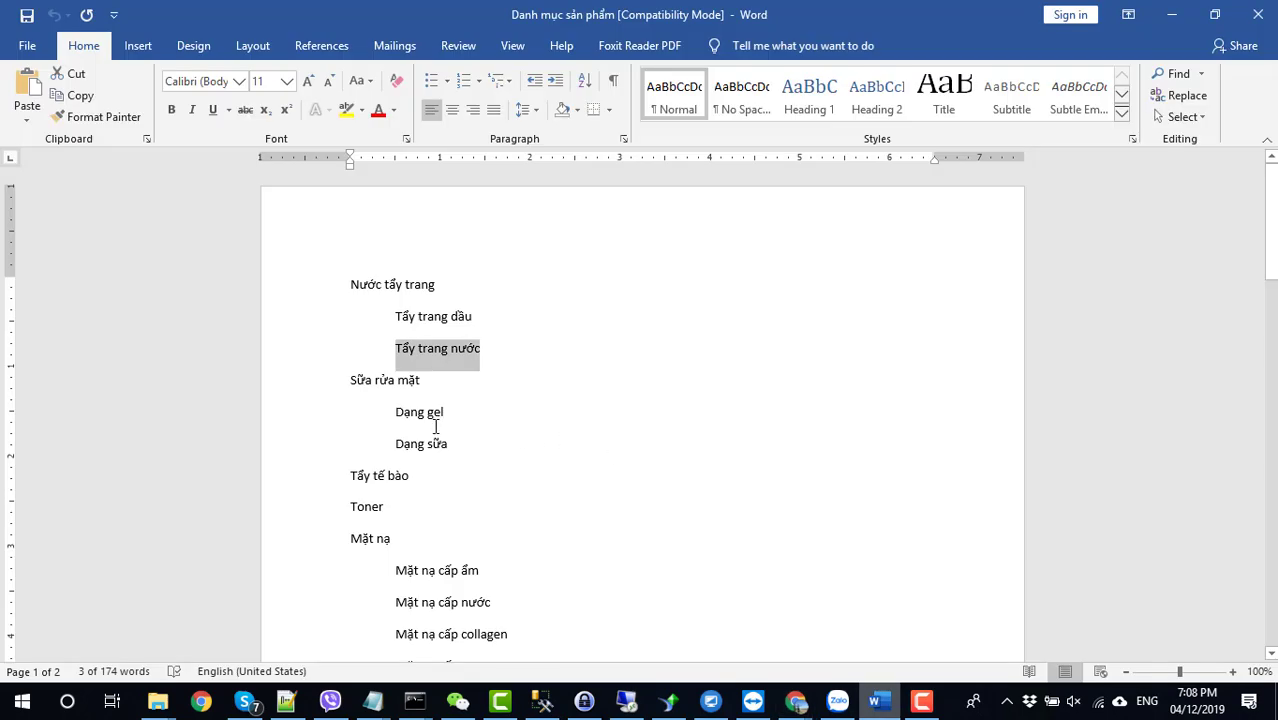
left_click_drag(446, 412, 397, 412)
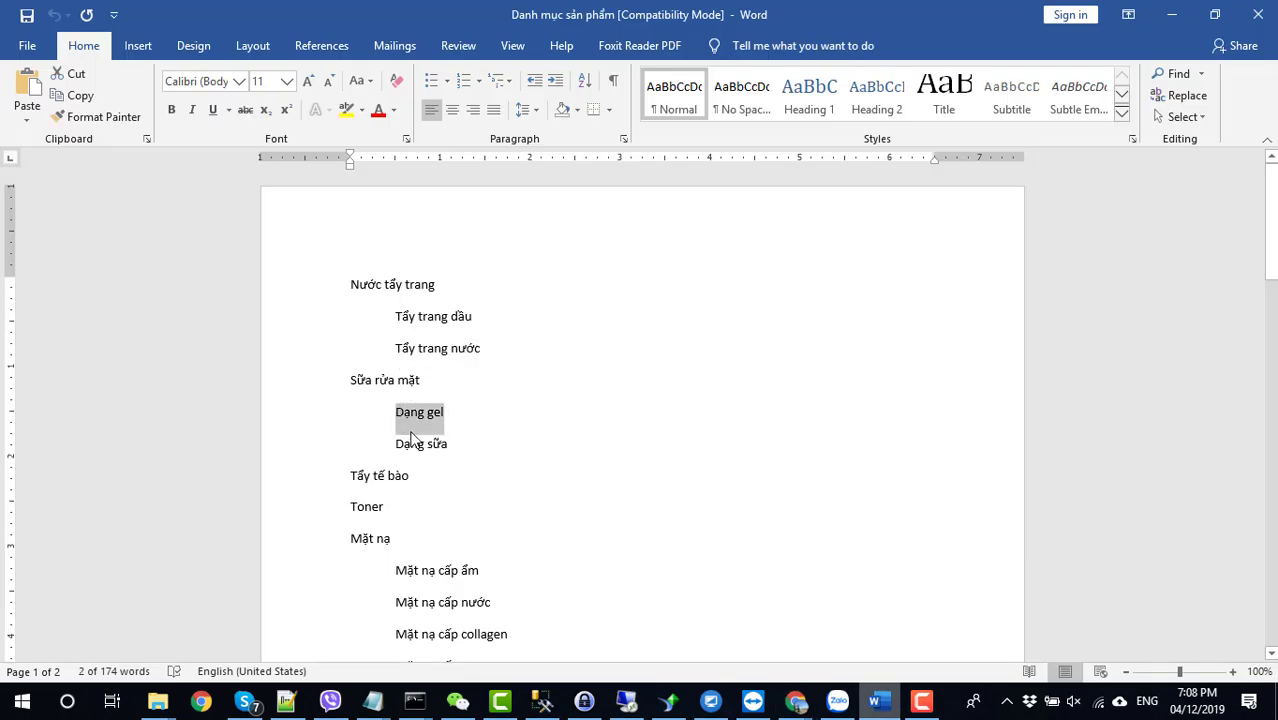
key("ctrl+c")
key("alt+Tab")
left_click(246, 498)
key("ctrl+v")
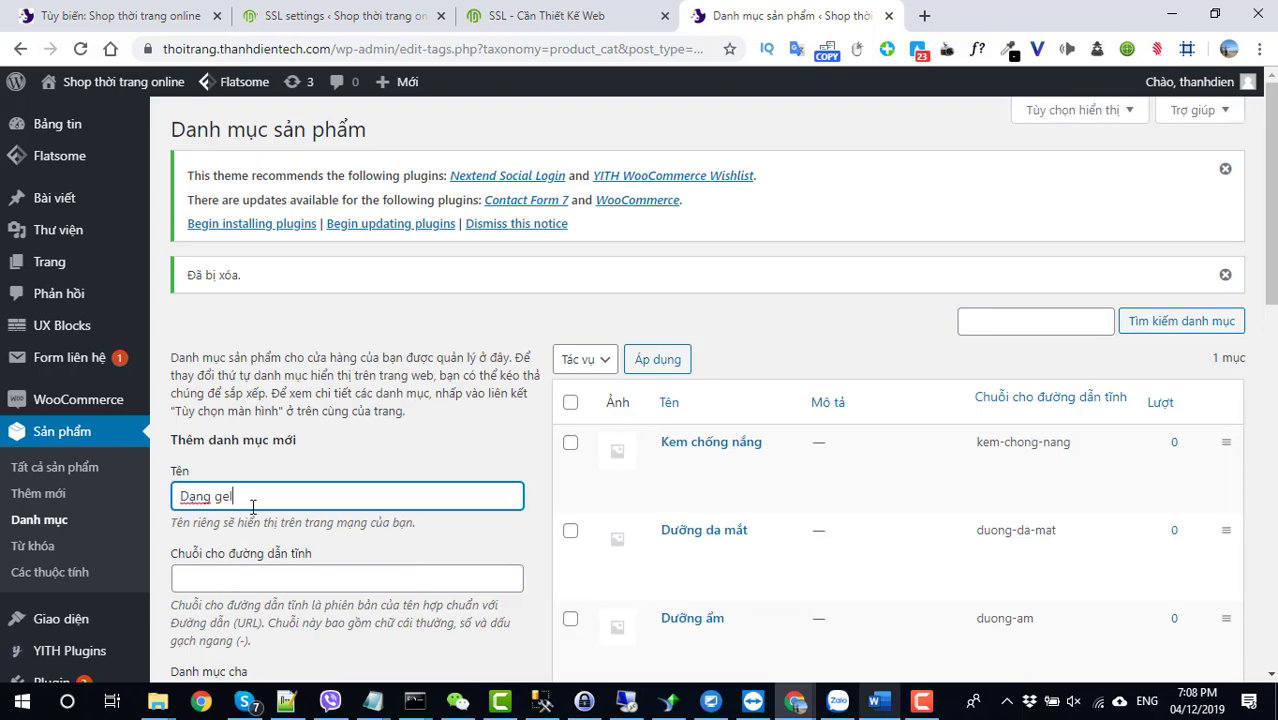
Check the subcategory's place in the Word list, set its parent category to "Sữa rửa mặt" in Chrome and add it
scroll(393, 537, "down", 5)
left_click(238, 425)
left_click(242, 422)
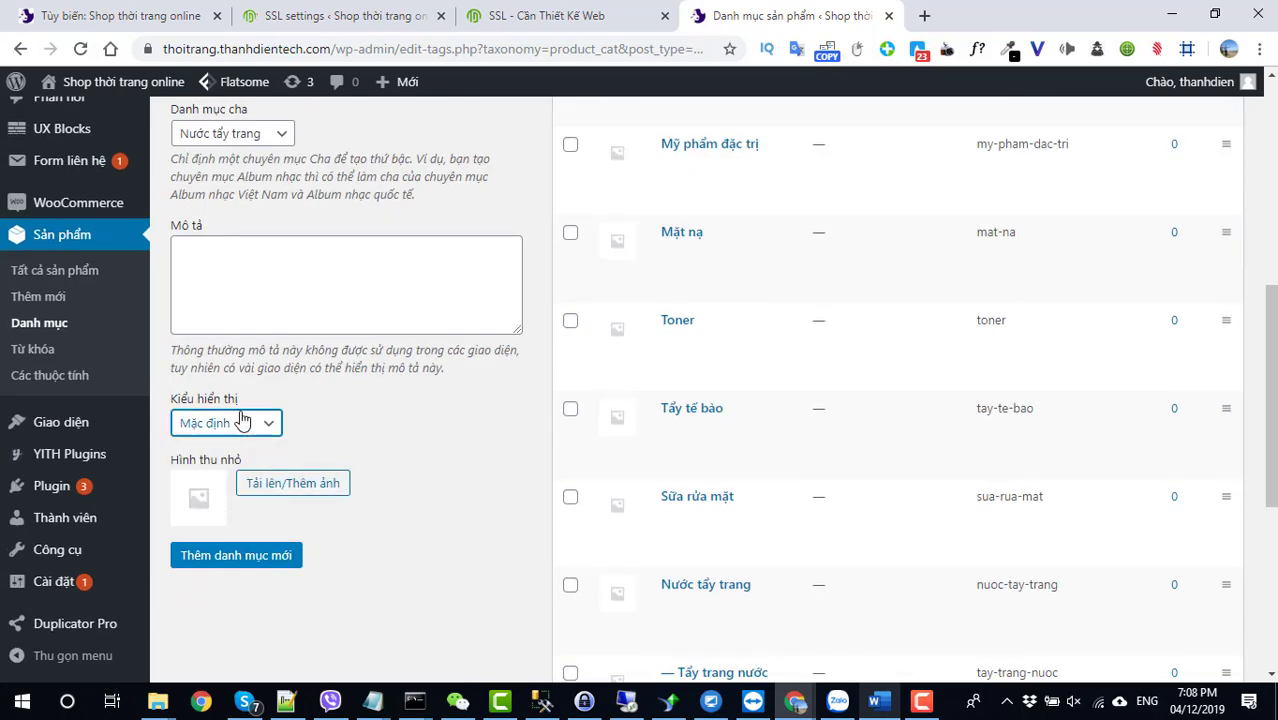
scroll(245, 400, "up", 2)
left_click(248, 322)
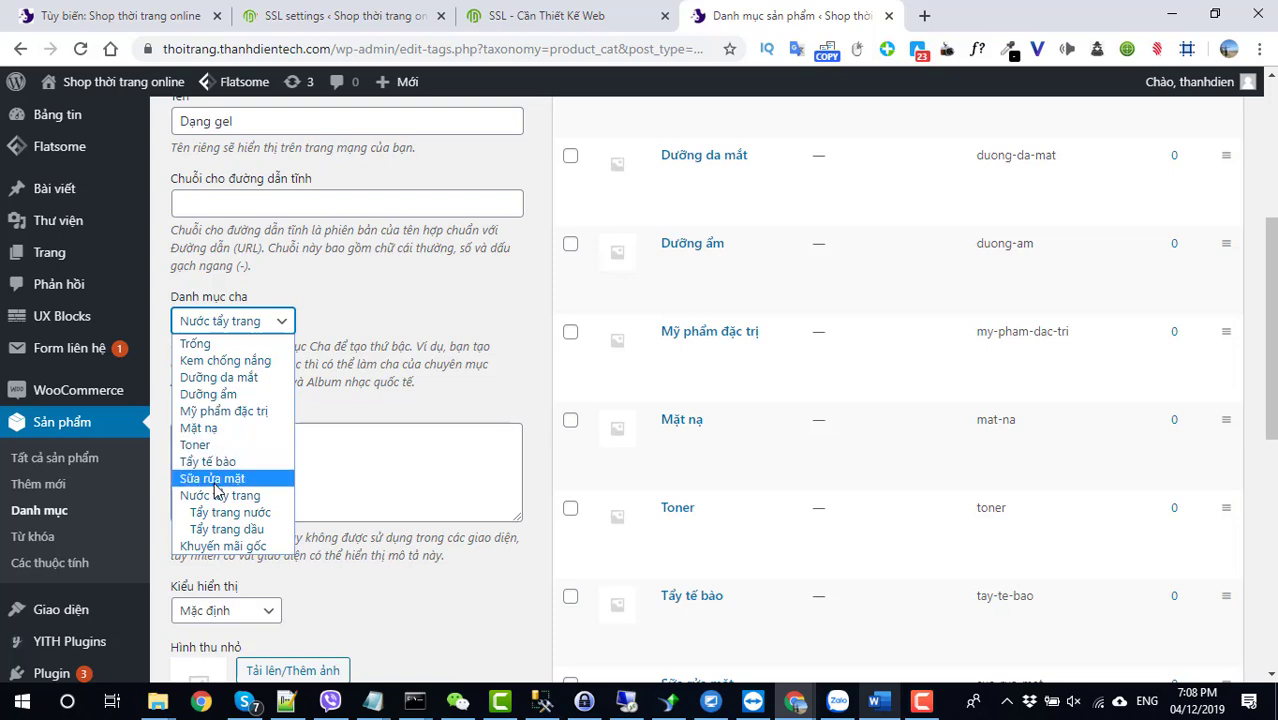
key("alt+Tab")
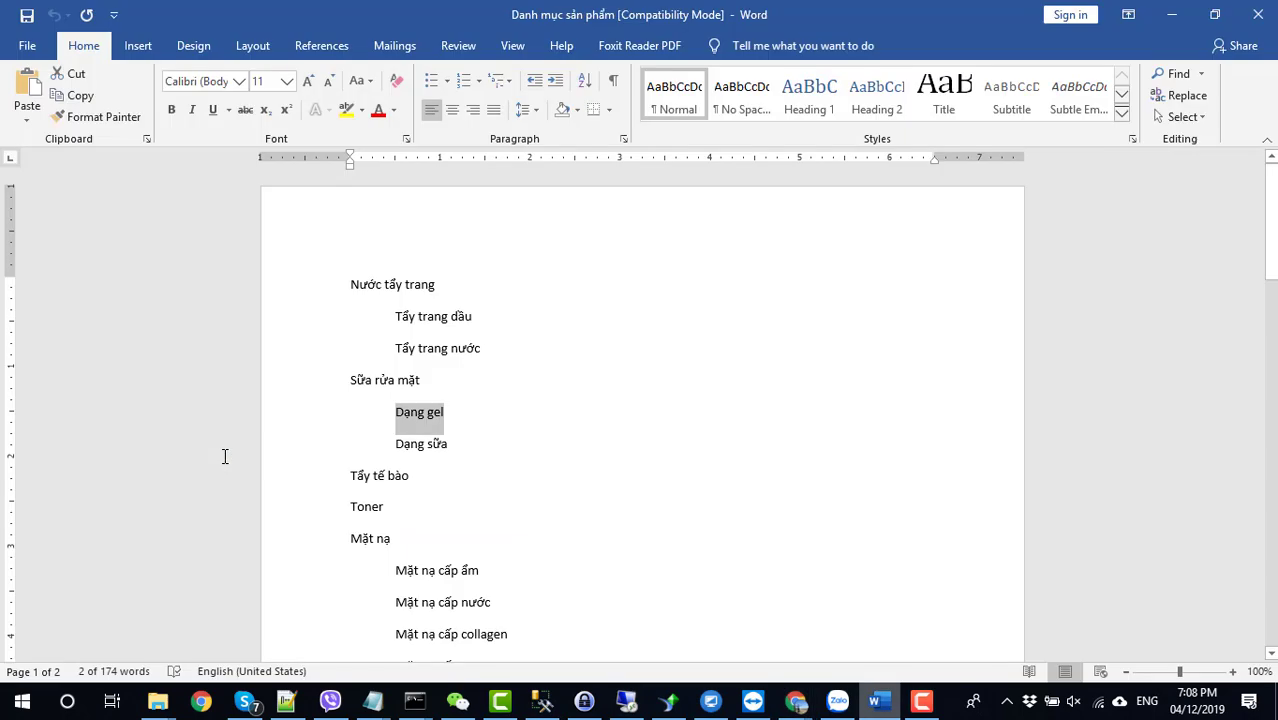
key("alt+Tab")
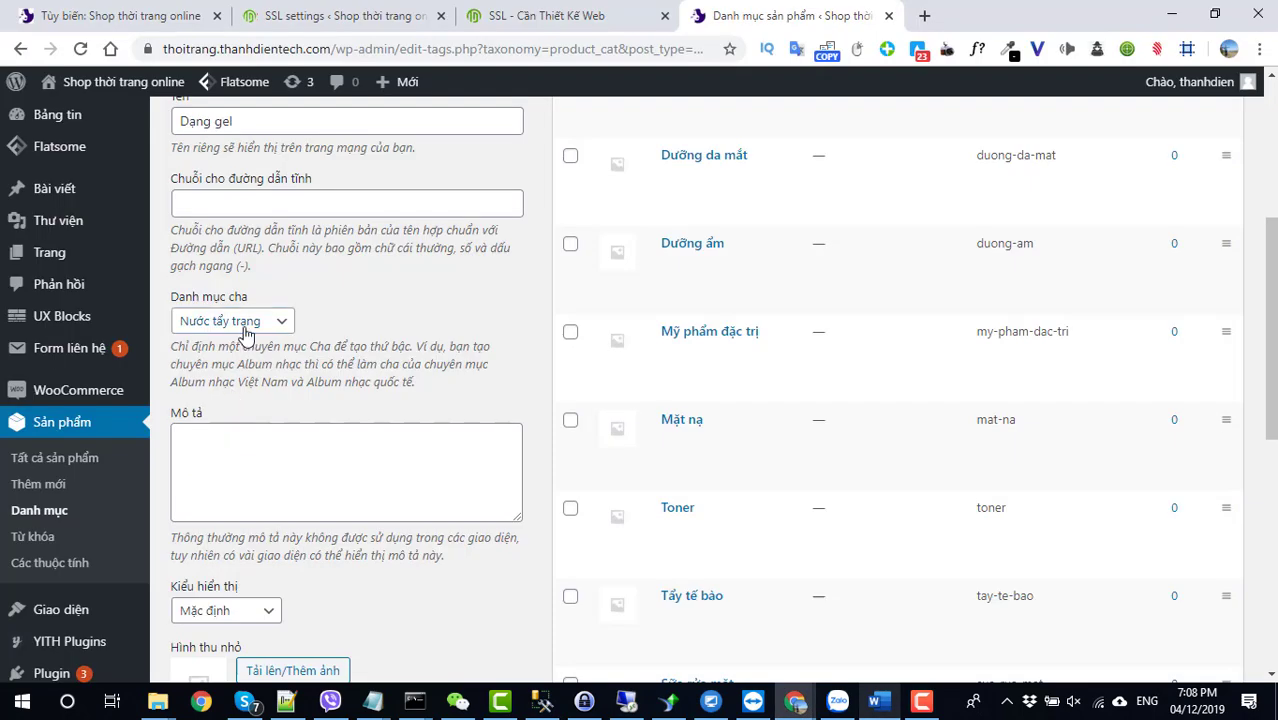
left_click(245, 322)
left_click(220, 479)
scroll(245, 516, "down", 1)
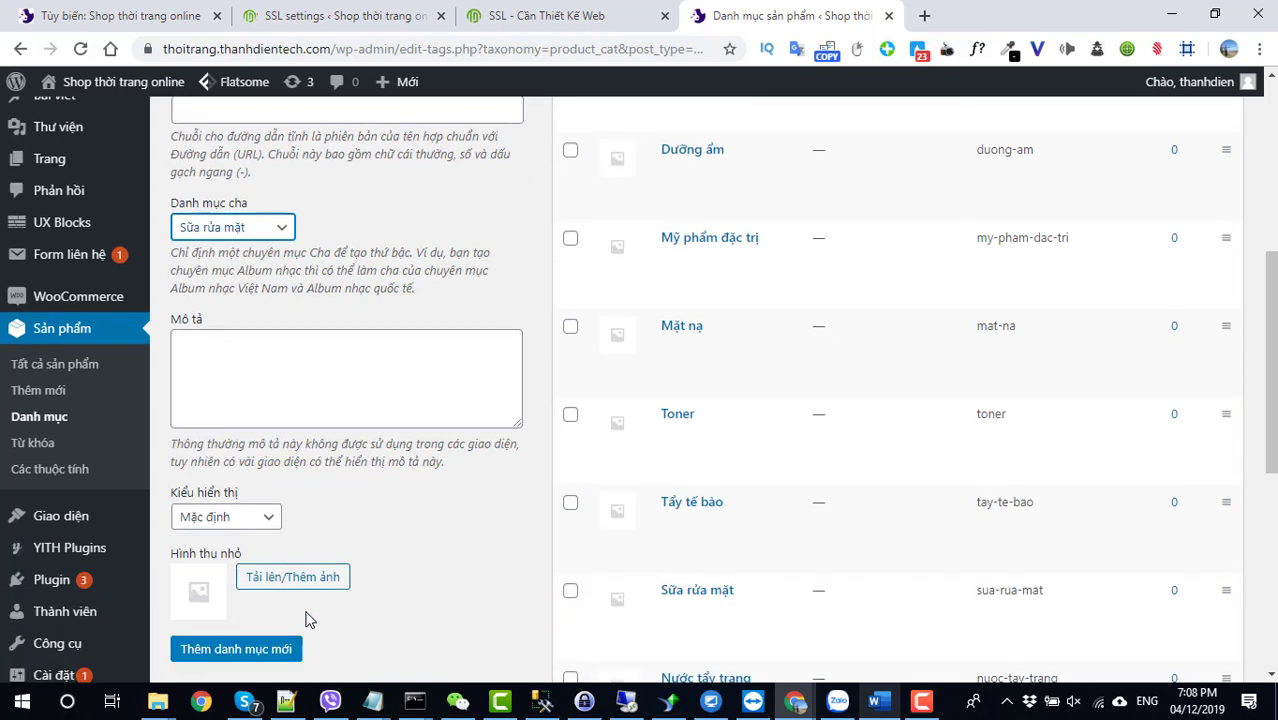
left_click(288, 649)
Copy "Dạng sữa" from the Word list and add it in Chrome as a subcategory of "Sữa rửa mặt"
key("alt+Tab")
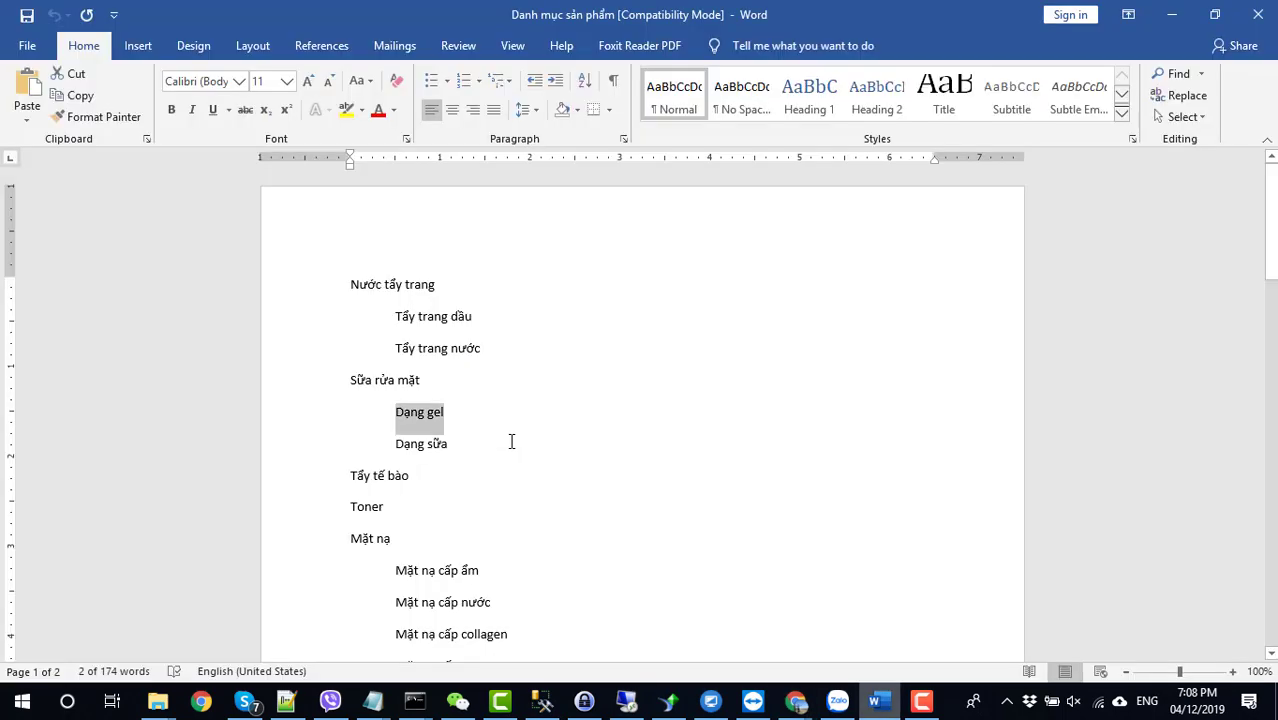
left_click_drag(443, 451, 402, 447)
key("alt+Tab")
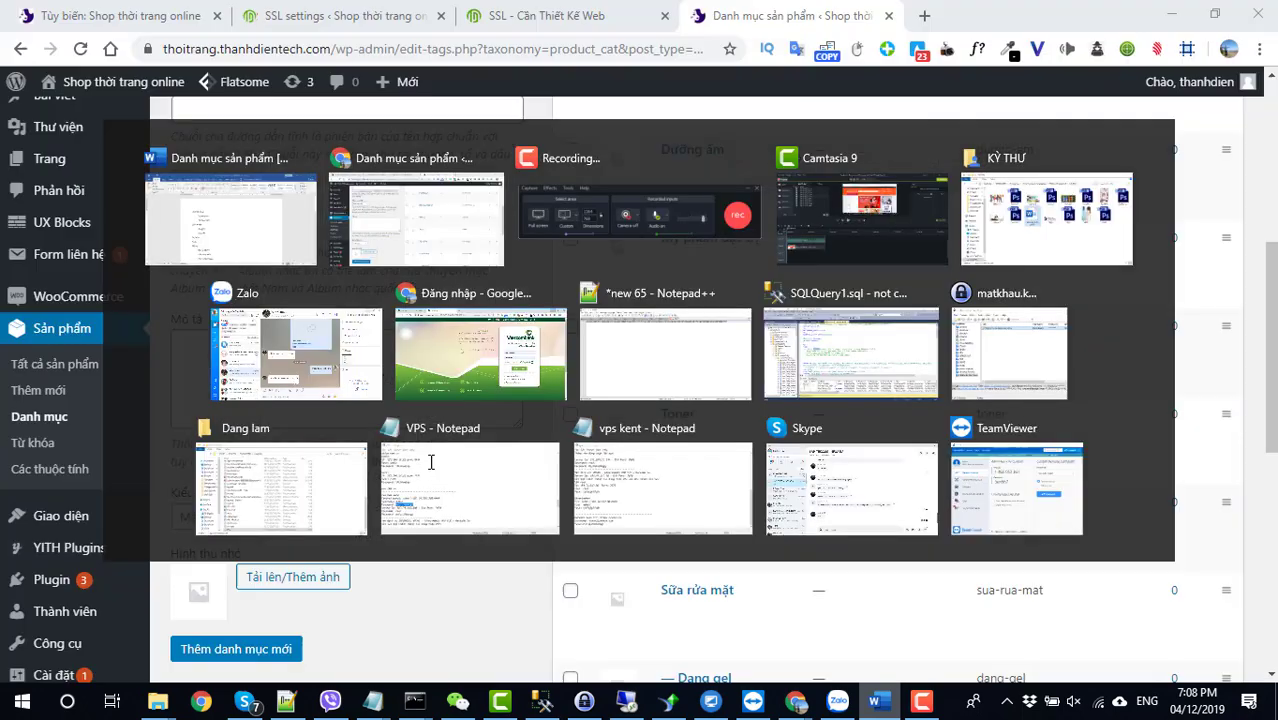
left_click(282, 498)
key("ctrl+v")
scroll(282, 502, "down", 5)
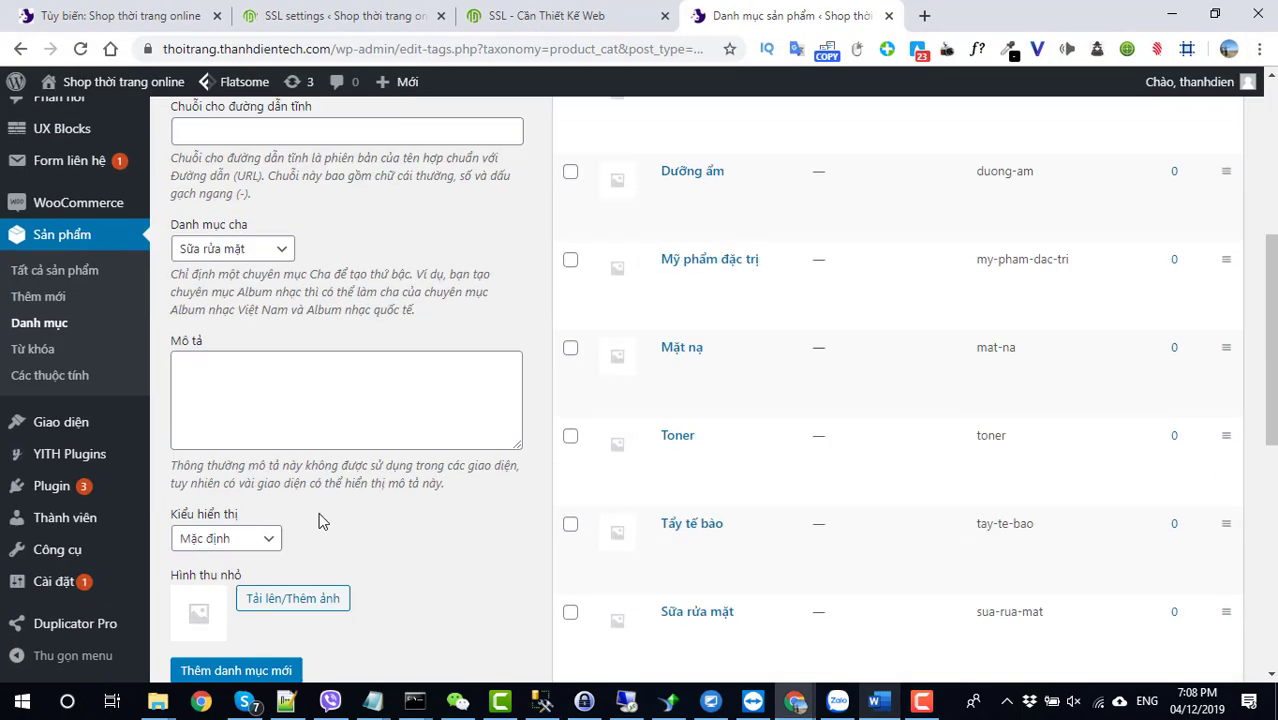
left_click(242, 228)
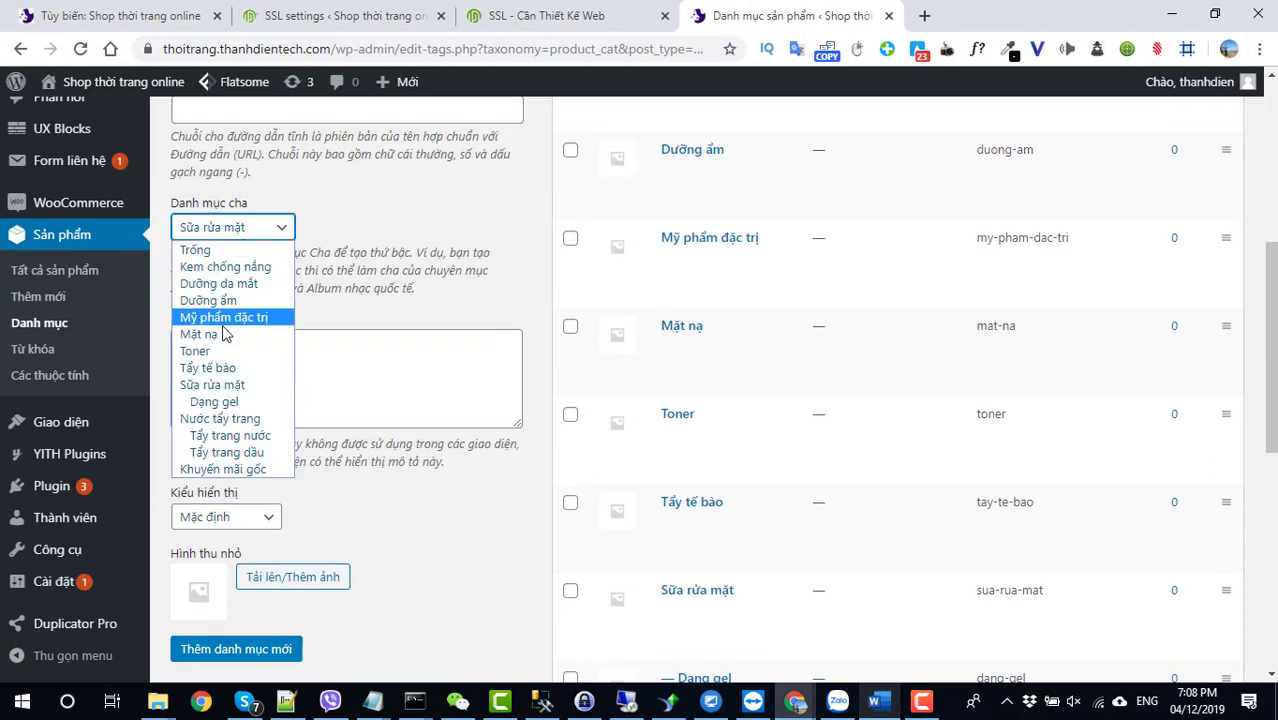
left_click(227, 388)
left_click(249, 650)
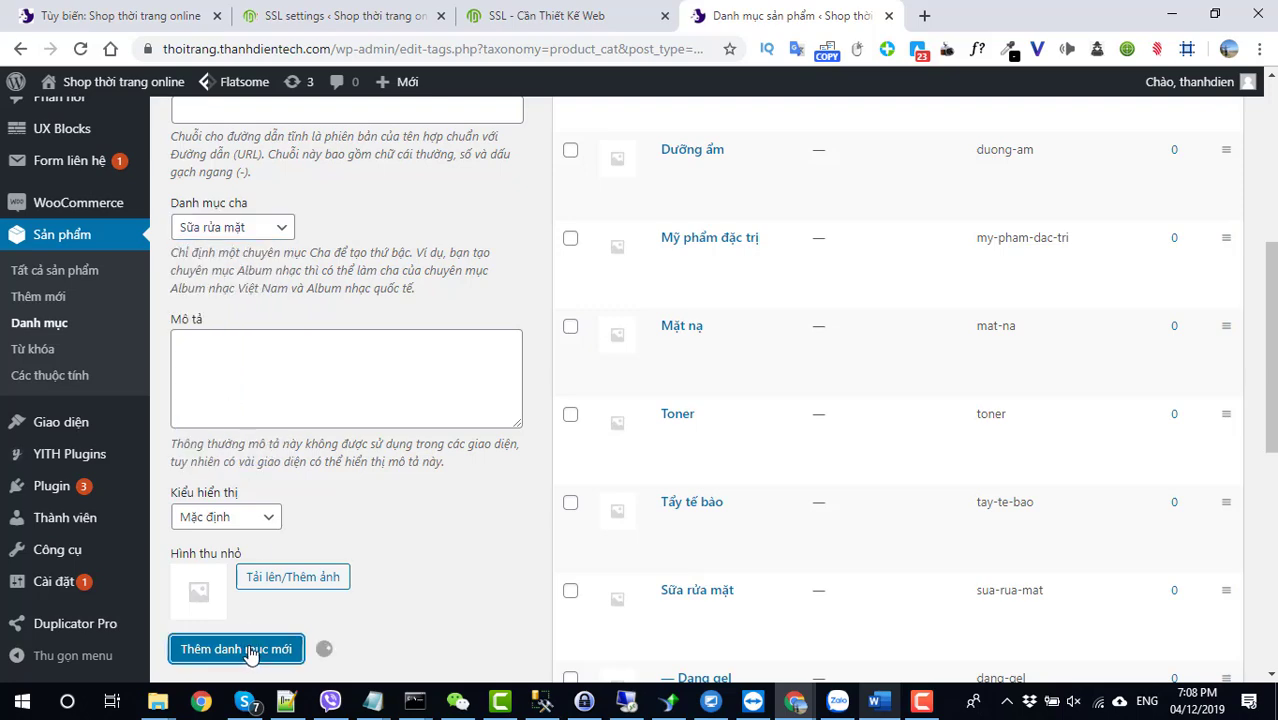
Copy the subcategory "Mặt nạ cấp ẩm" from the Word list and enter it in Chrome as the new category's name
key("alt+Tab")
scroll(427, 550, "down", 1)
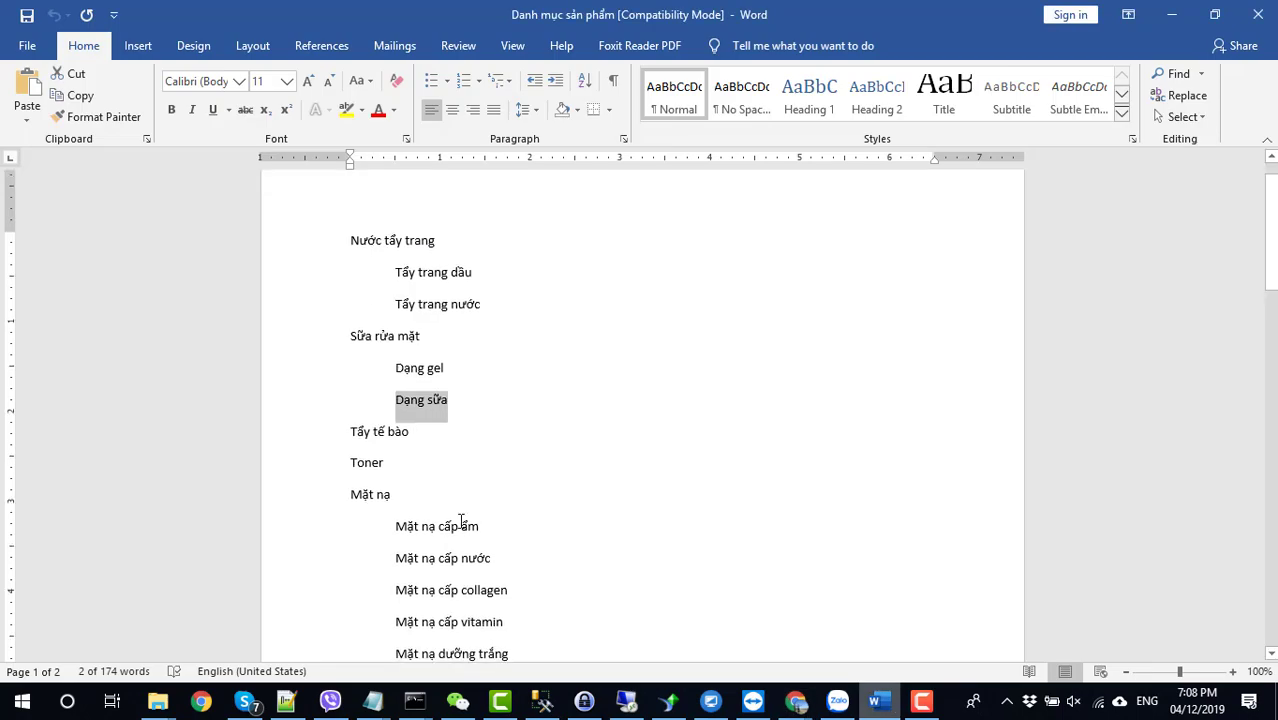
left_click_drag(480, 525, 386, 527)
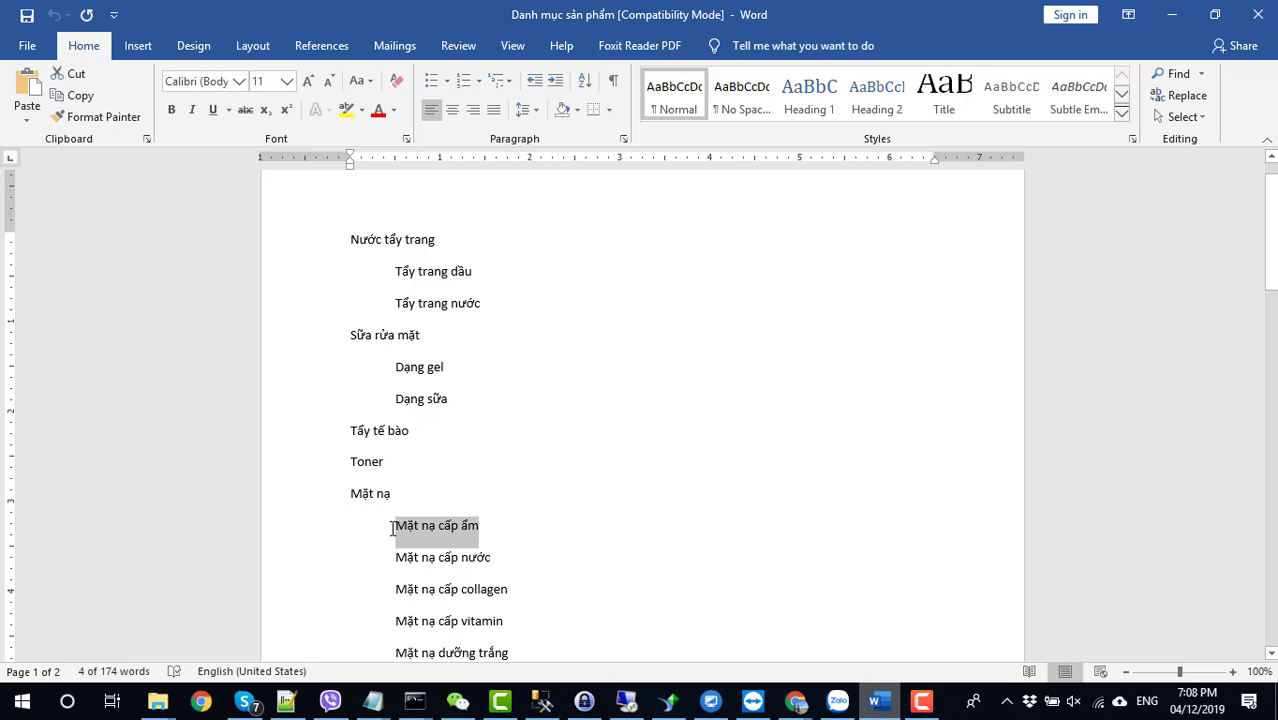
key("ctrl+c")
key("alt+Tab")
scroll(391, 531, "up", 3)
left_click(265, 402)
key("ctrl+v")
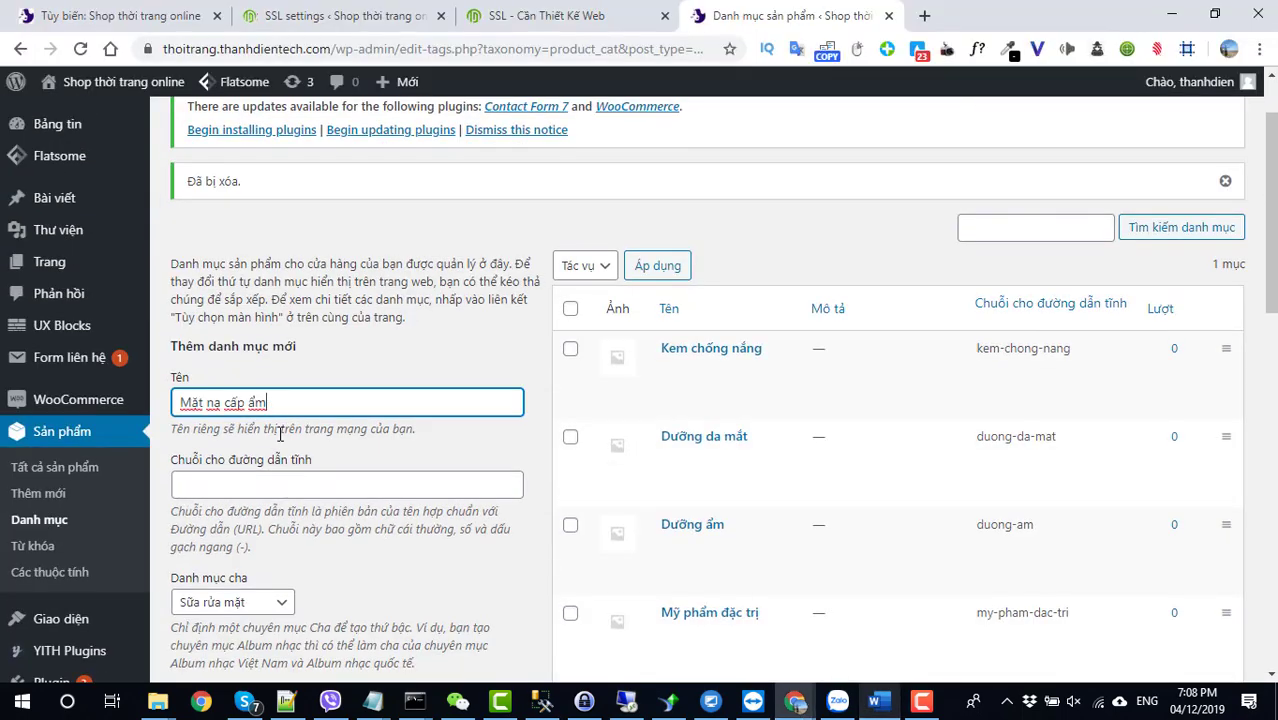
Check the subcategory's parent in the Word list, set the parent category to "Mặt nạ" in Chrome and add it
scroll(280, 432, "down", 3)
left_click(258, 418)
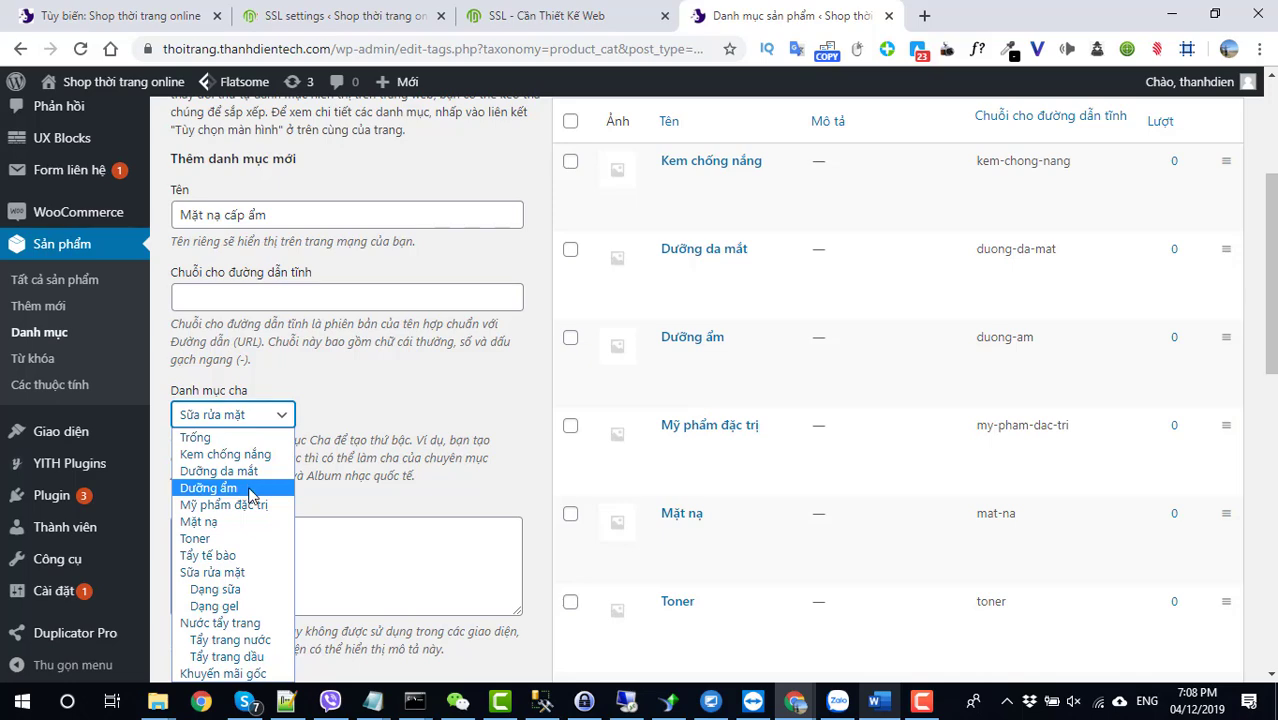
key("alt+Tab")
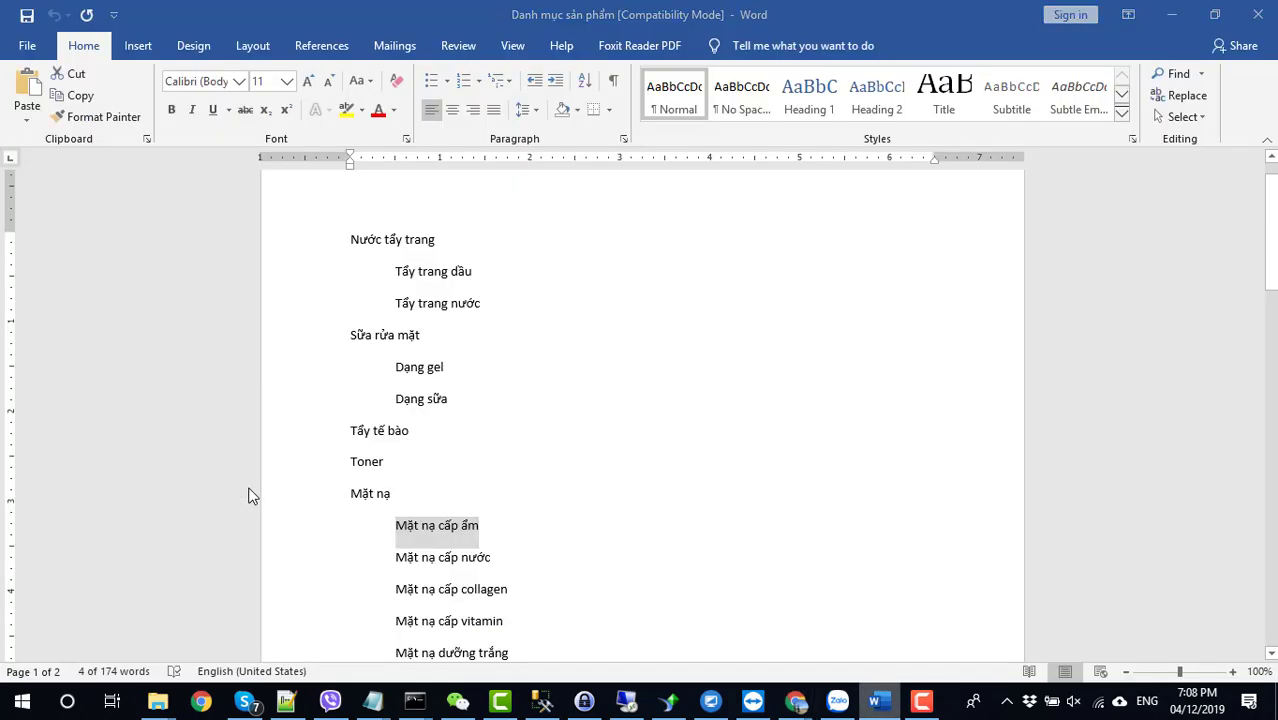
key("alt+Tab")
left_click(249, 417)
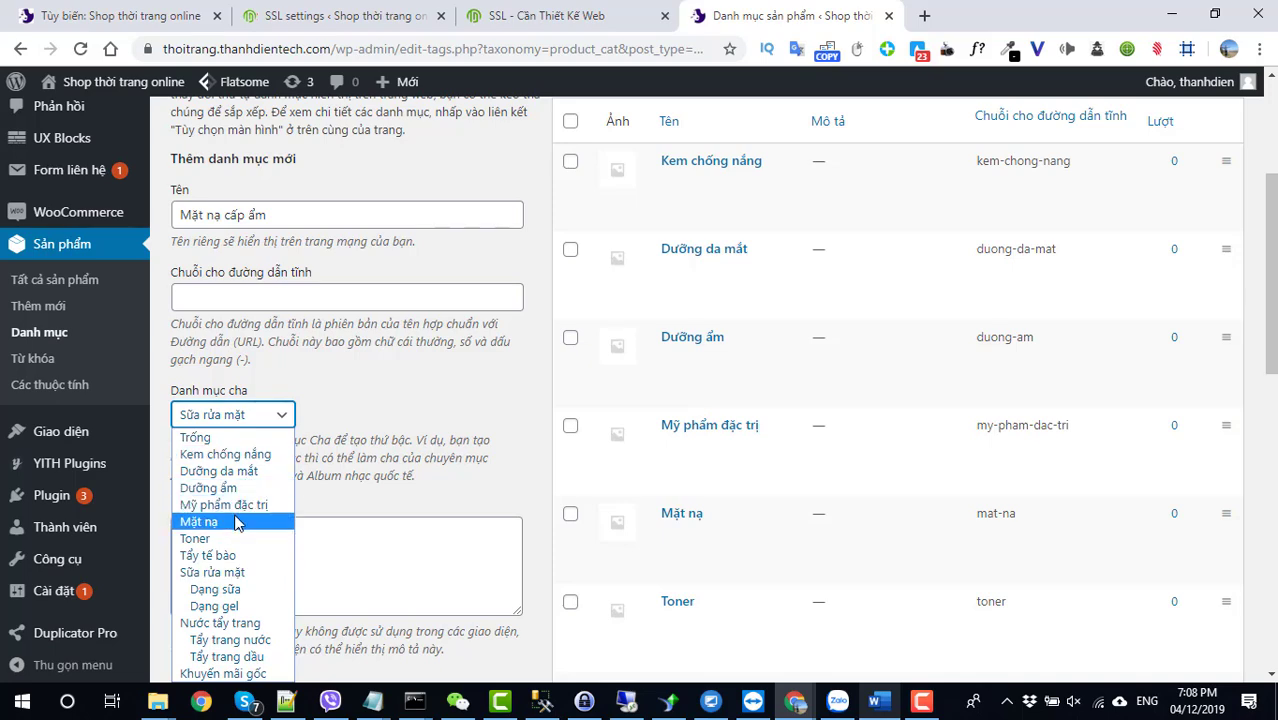
left_click(240, 522)
scroll(248, 496, "down", 5)
left_click(236, 280)
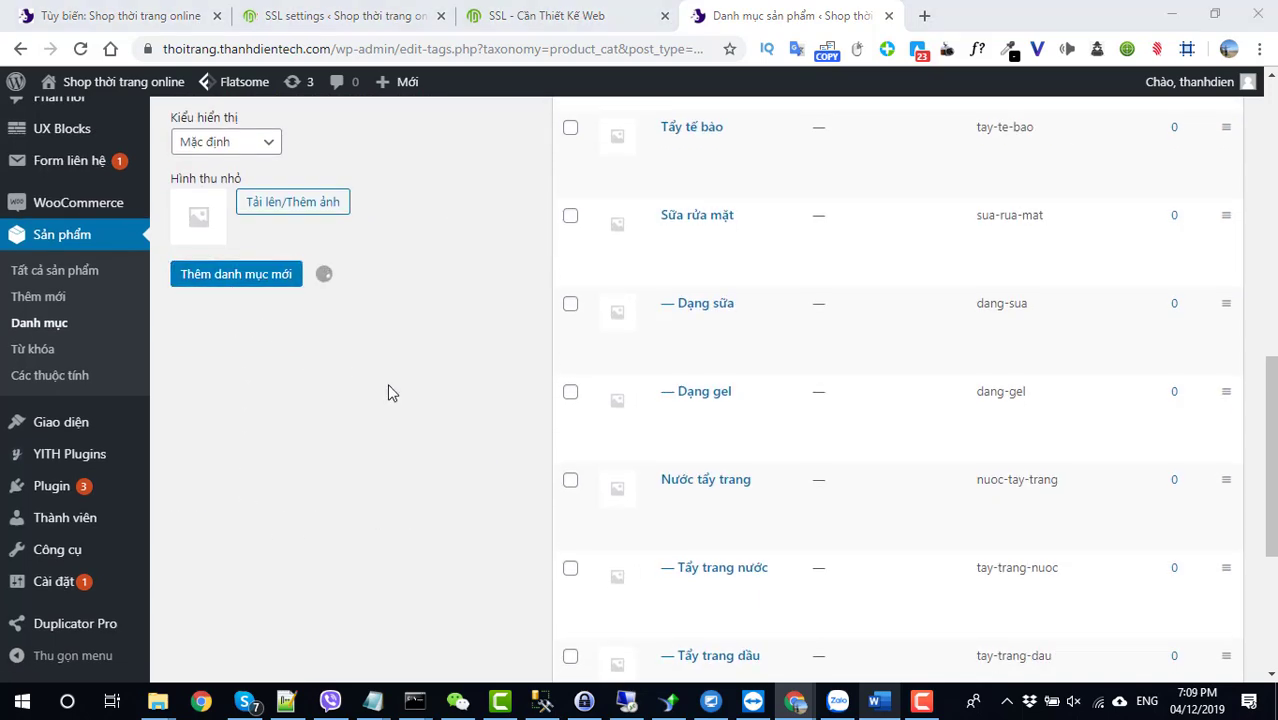
Copy "Mặt nạ cấp nước" from the Word list and add it in Chrome as a subcategory of "Mặt nạ"
key("alt+Tab")
left_click_drag(491, 469, 398, 469)
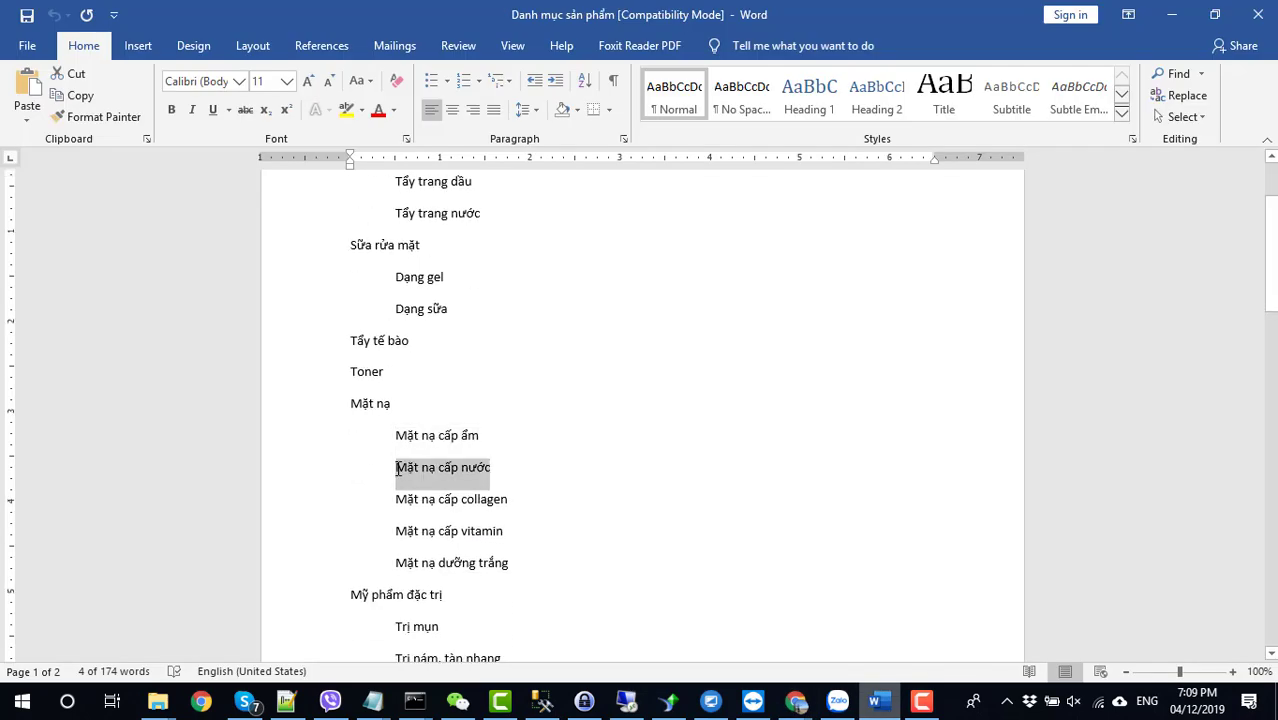
key("alt+Tab")
scroll(585, 220, "up", 5)
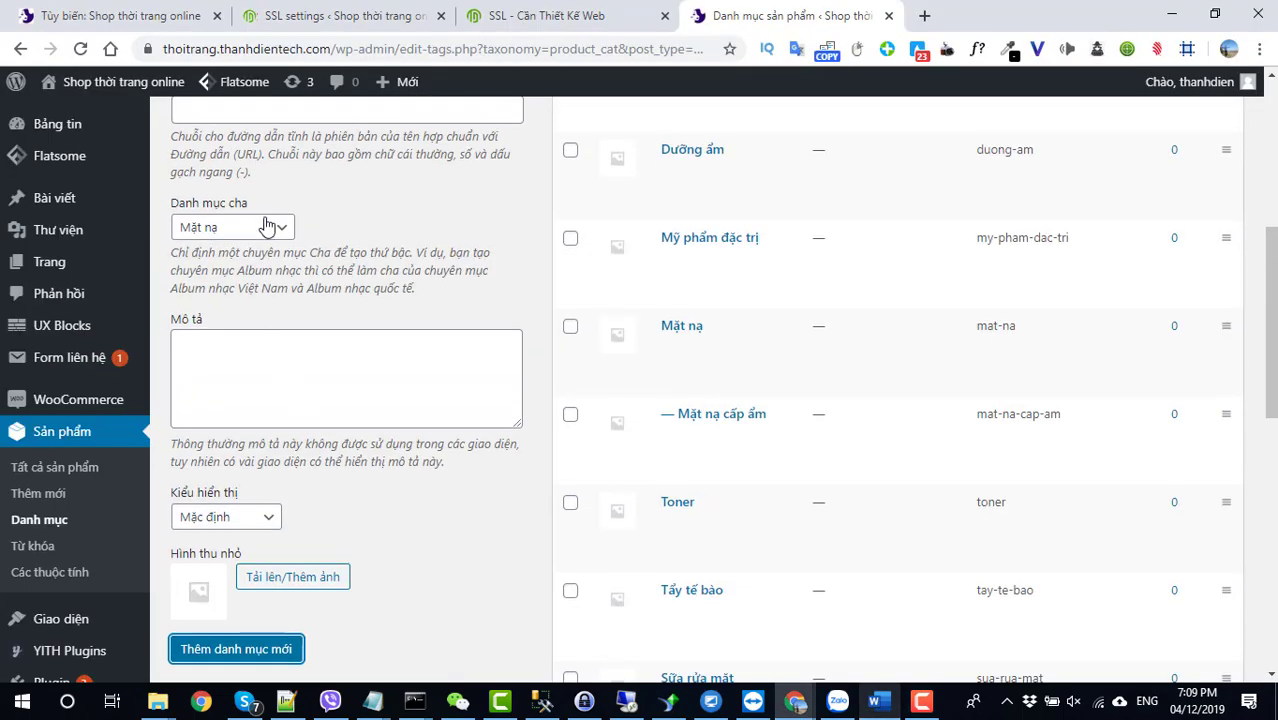
left_click(228, 400)
key("ctrl+v")
scroll(258, 500, "down", 5)
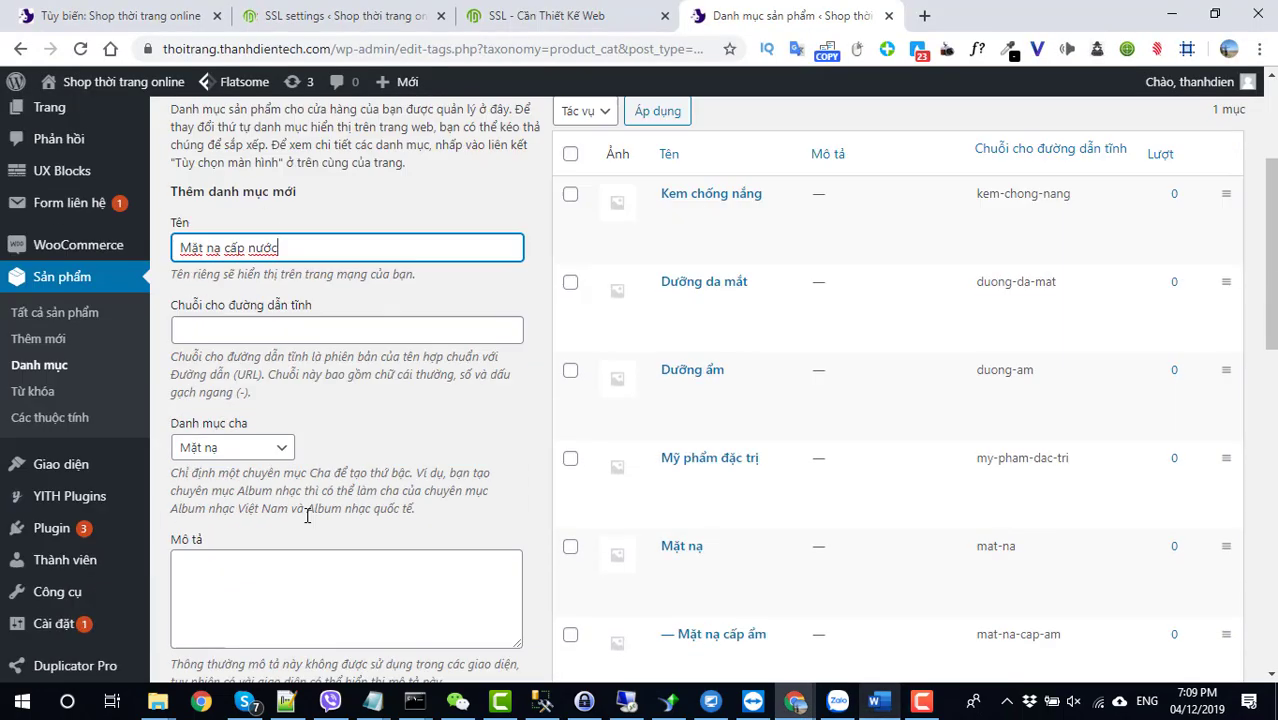
left_click(256, 563)
Copy "Mặt nạ cấp collagen" from the Word list and add it in Chrome as a subcategory of "Mặt nạ"
key("alt+Tab")
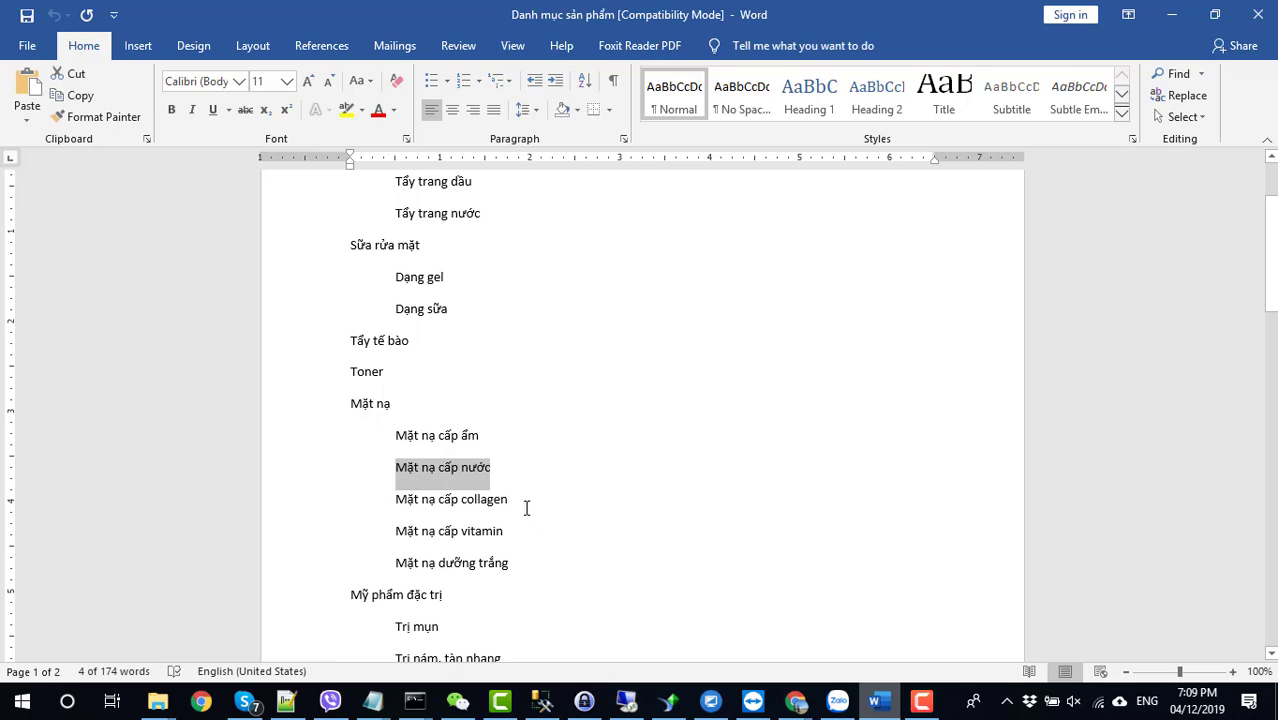
left_click_drag(526, 508, 396, 503)
key("ctrl+c")
key("alt+Tab")
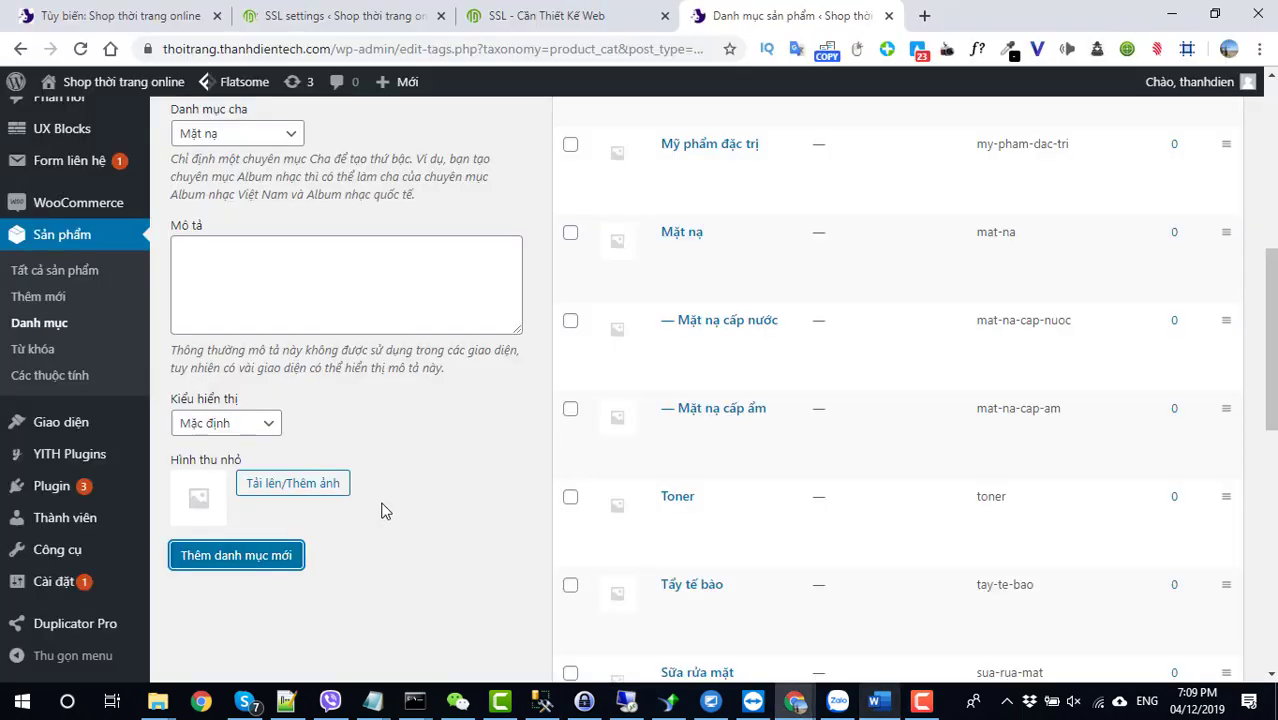
left_click(285, 400)
key("ctrl+v")
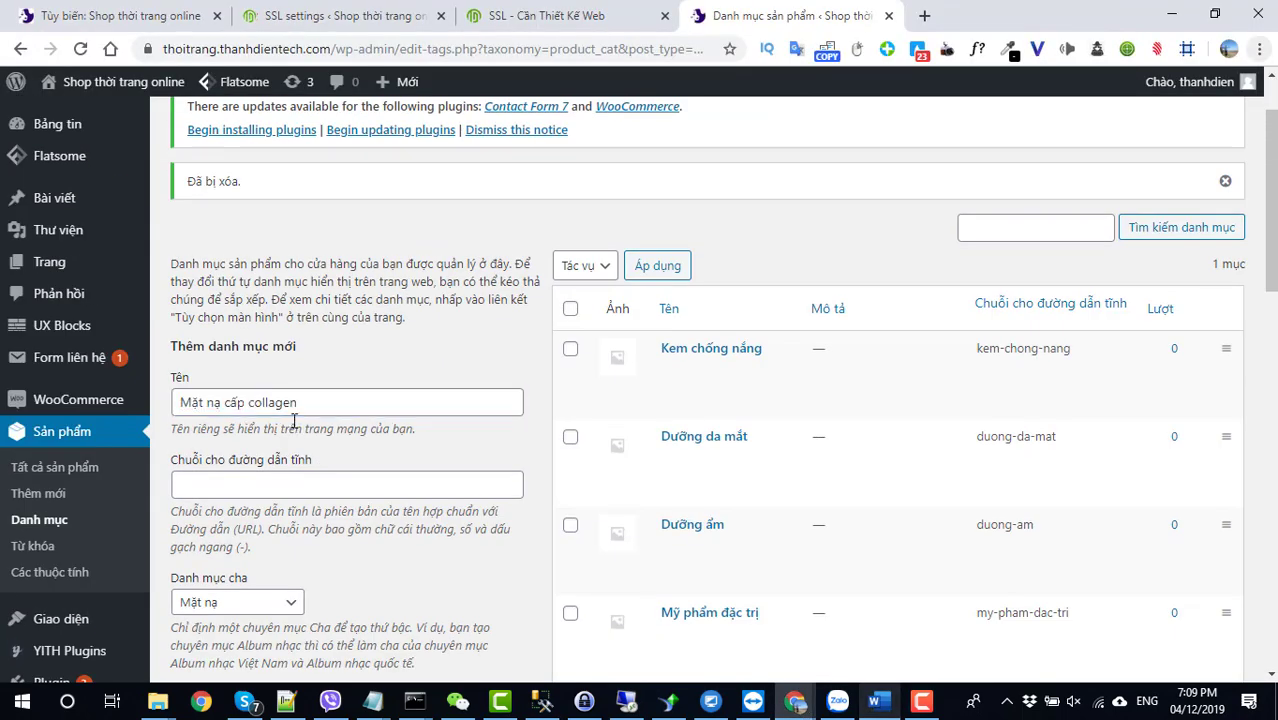
scroll(300, 460, "down", 5)
left_click(262, 555)
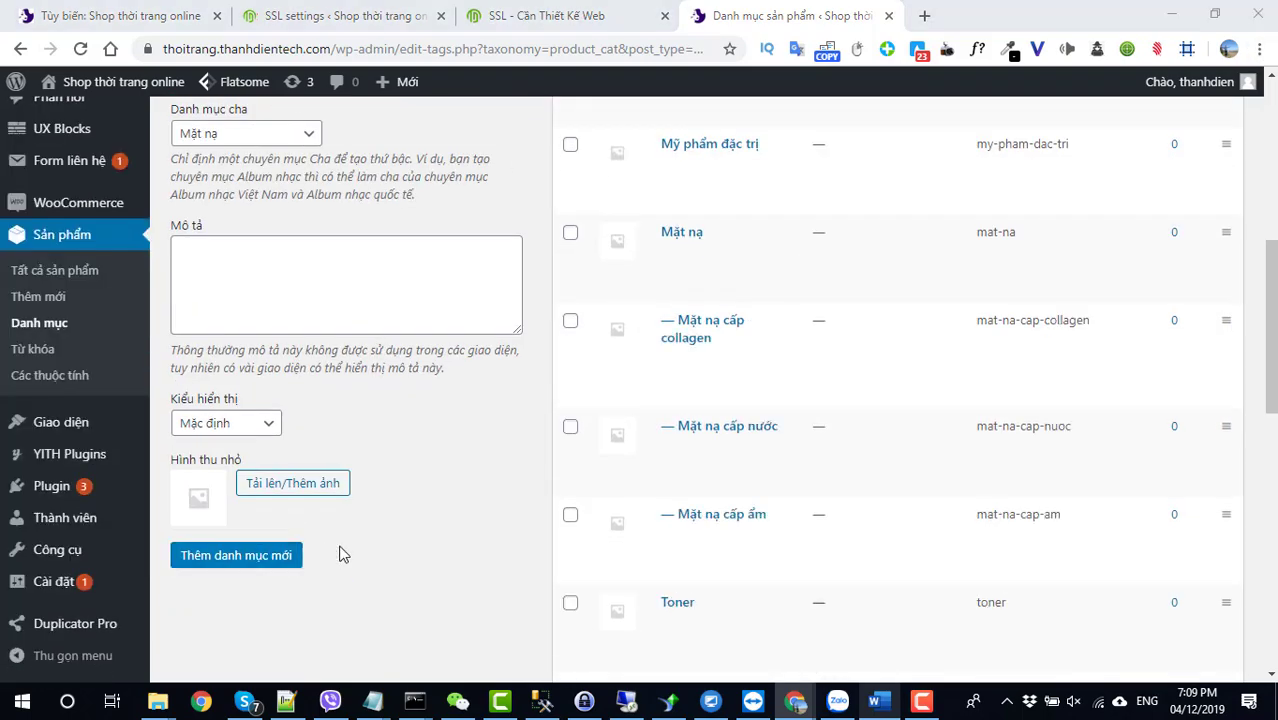
Copy "Mặt nạ cấp vitamin" from the Word list, add it in Chrome as a subcategory of "Mặt nạ" and return to Word
key("alt+Tab")
left_click_drag(510, 537, 403, 538)
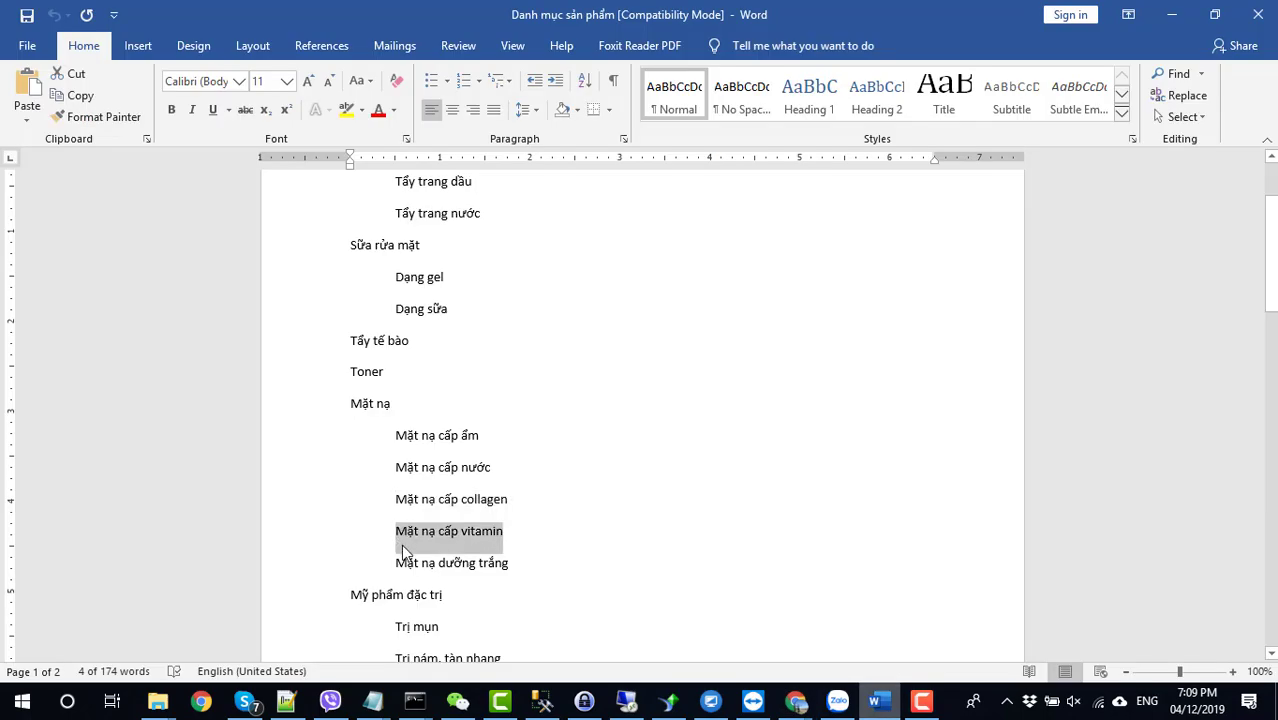
key("ctrl+c")
key("alt+Tab")
left_click(268, 493)
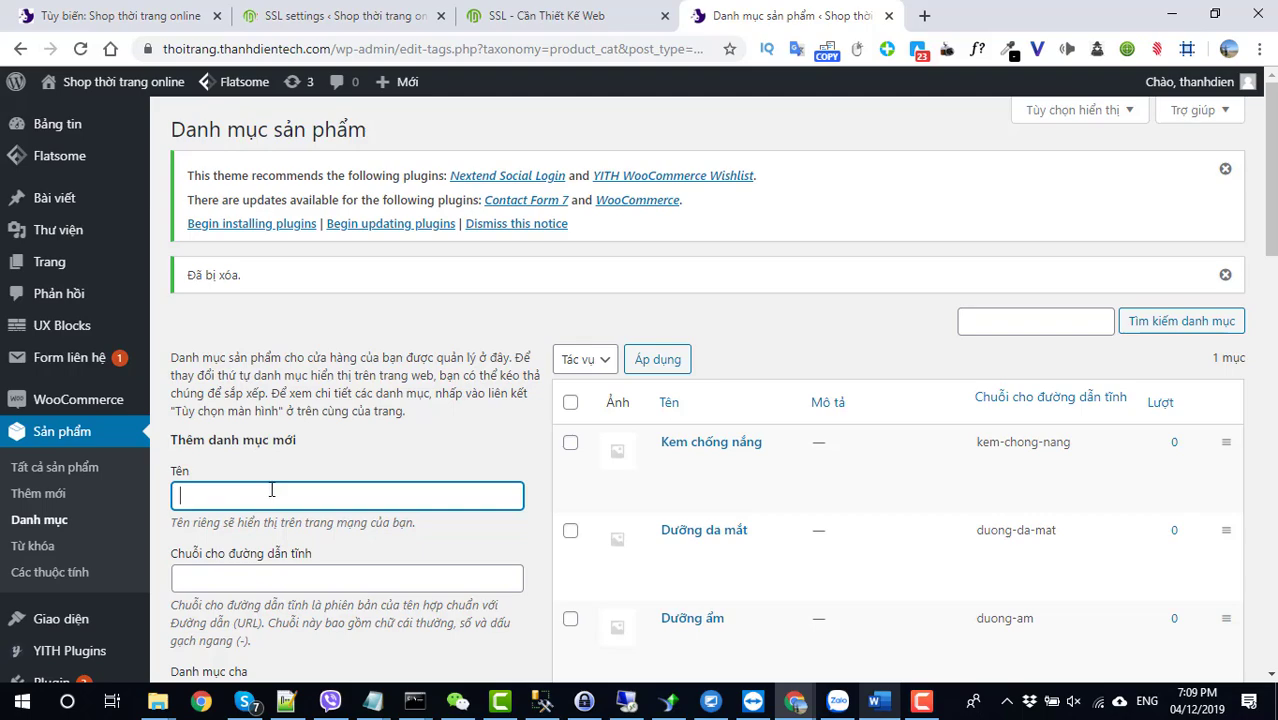
key("ctrl+v")
scroll(336, 493, "down", 6)
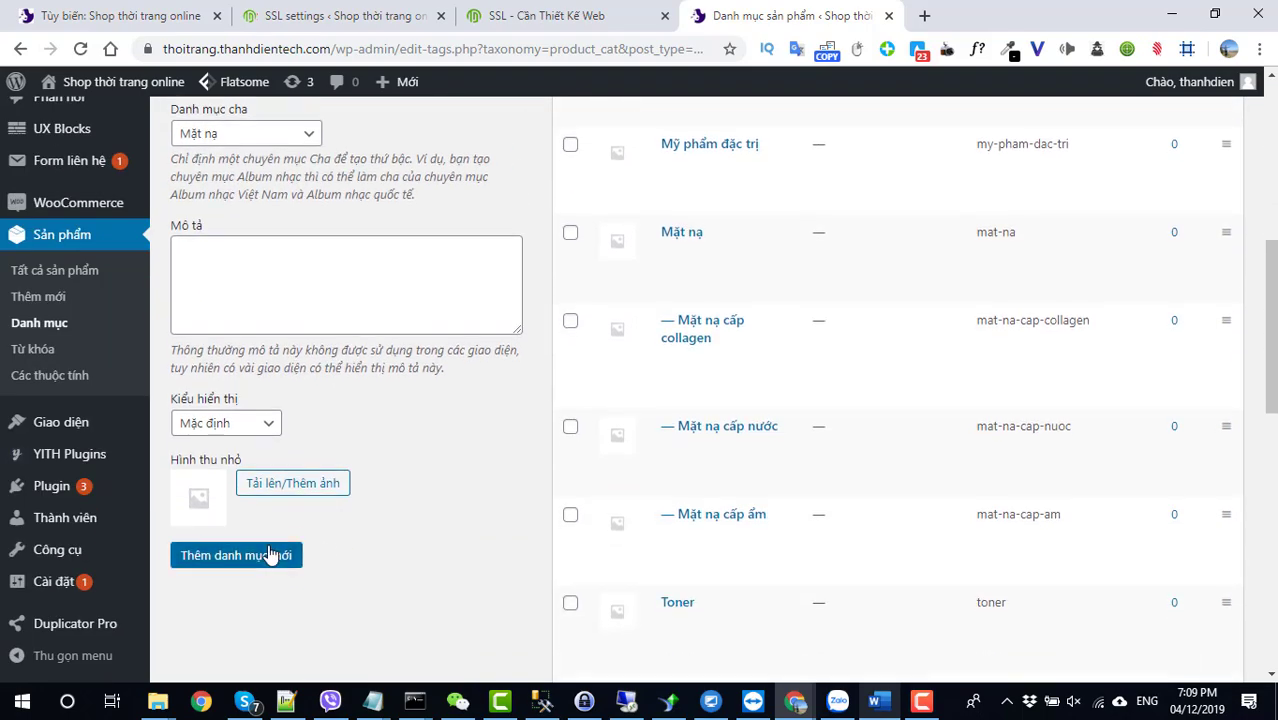
left_click(268, 555)
key("alt+Tab")
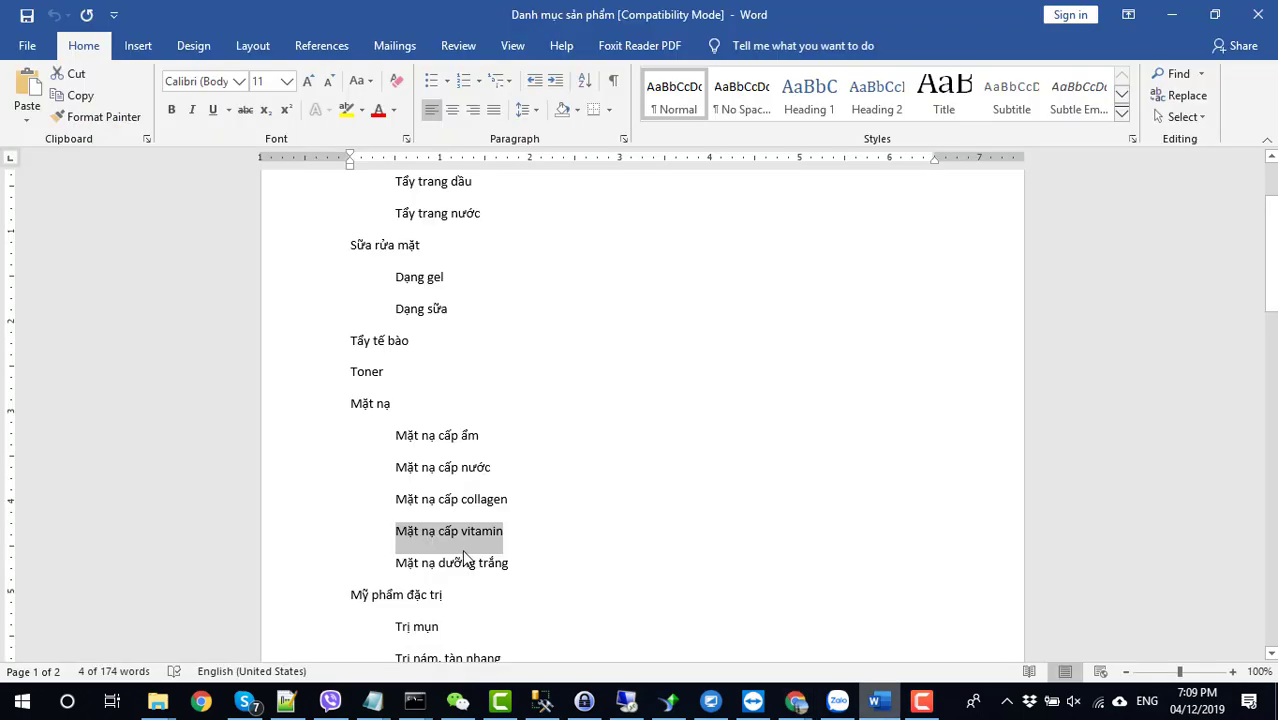
Copy "Mặt nạ dưỡng trắng" from the Word list and add it in Chrome as a subcategory of "Mặt nạ"
triple_click(440, 518)
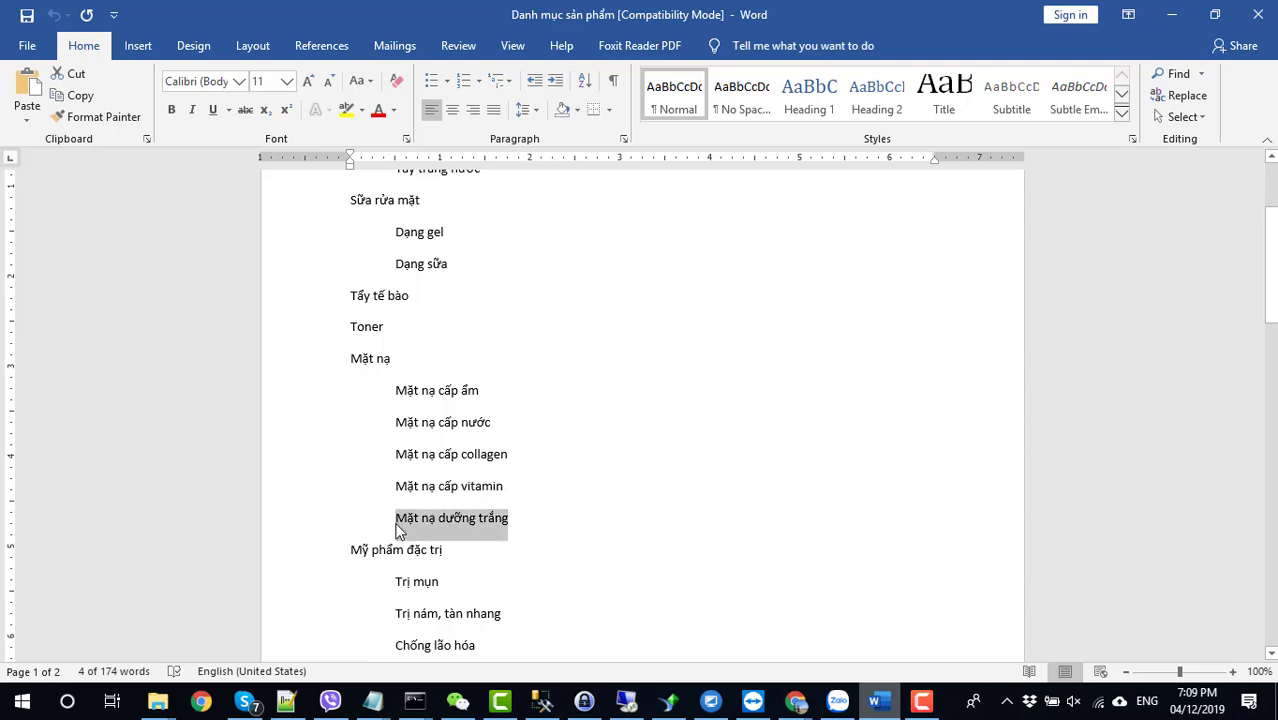
key("alt+Tab")
scroll(394, 531, "up", 5)
left_click(270, 403)
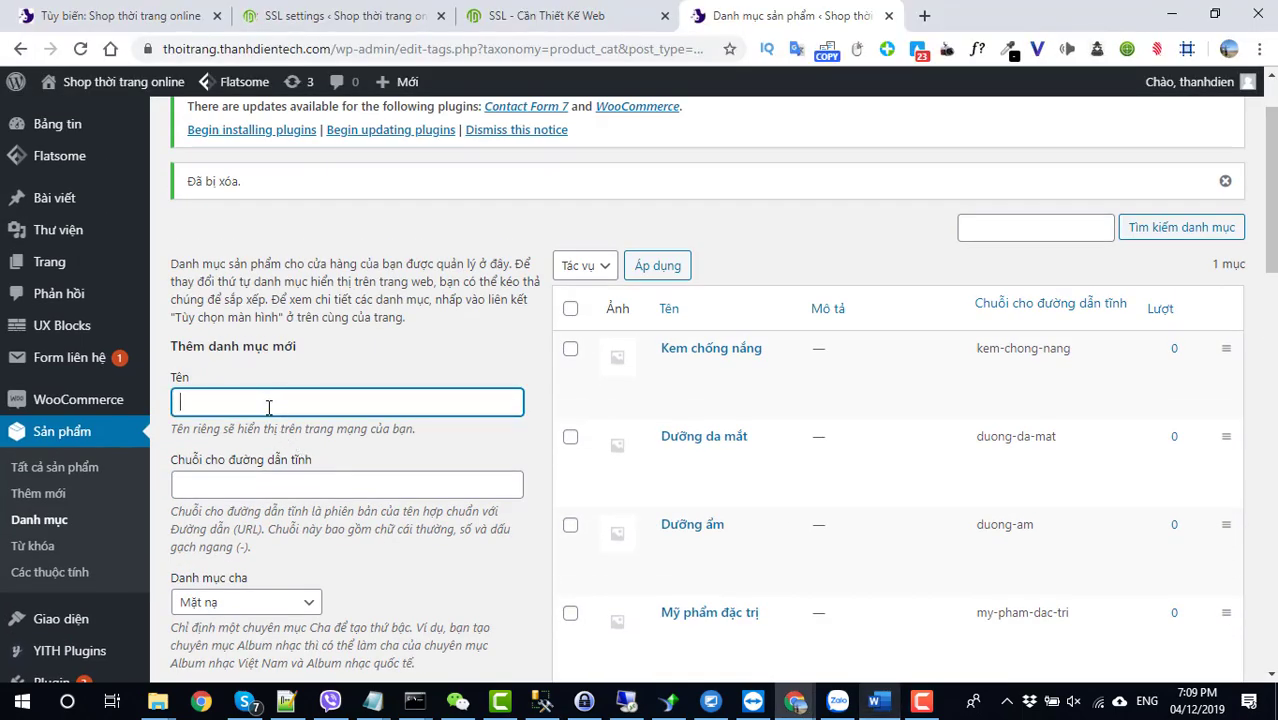
key("ctrl+v")
scroll(328, 486, "down", 7)
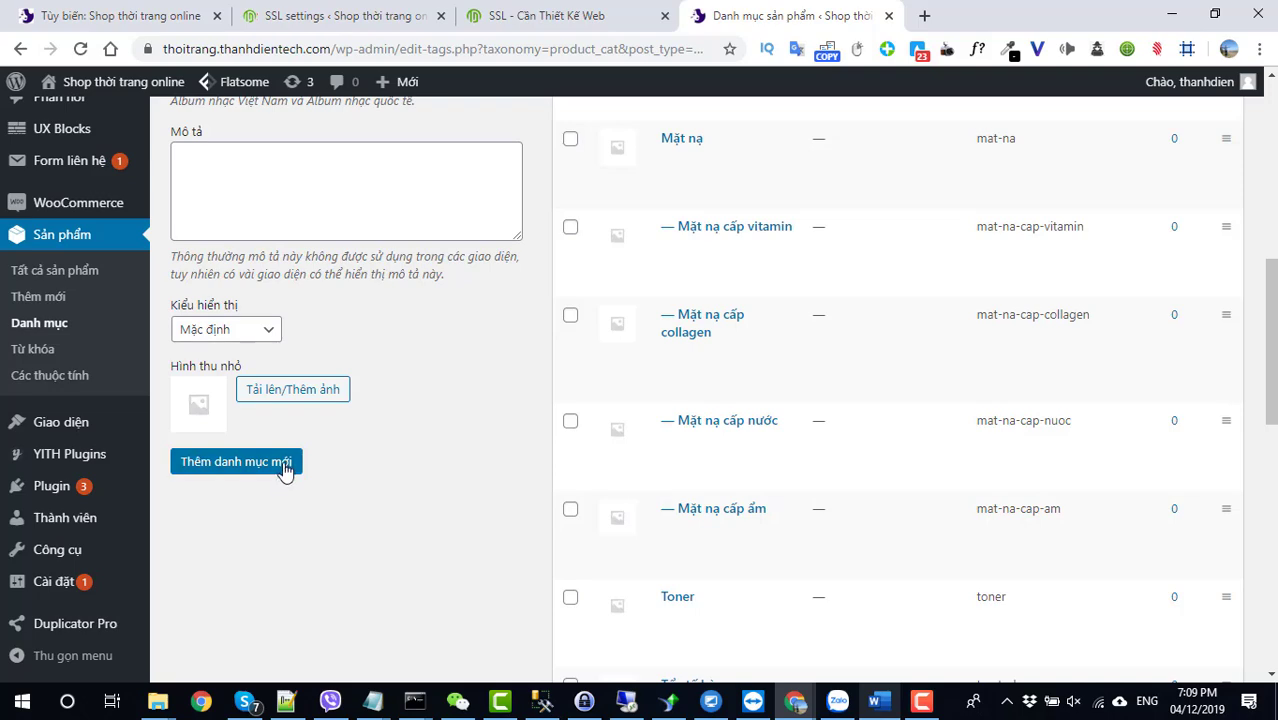
scroll(277, 477, "up", 2)
scroll(277, 477, "down", 2)
left_click(271, 472)
Copy "Trị mụn" from the Word list and add it in Chrome as a subcategory of "Mỹ phẩm đặc trị"
key("alt+Tab")
scroll(478, 523, "down", 2)
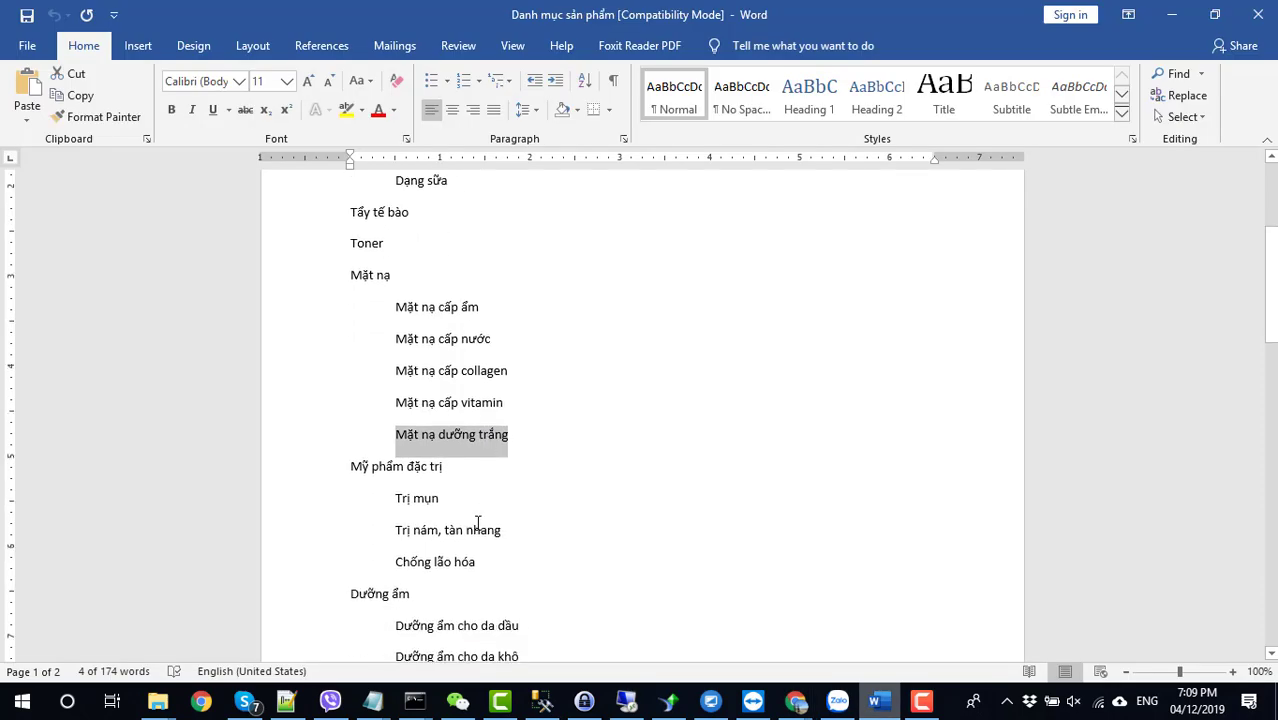
left_click_drag(445, 493, 397, 494)
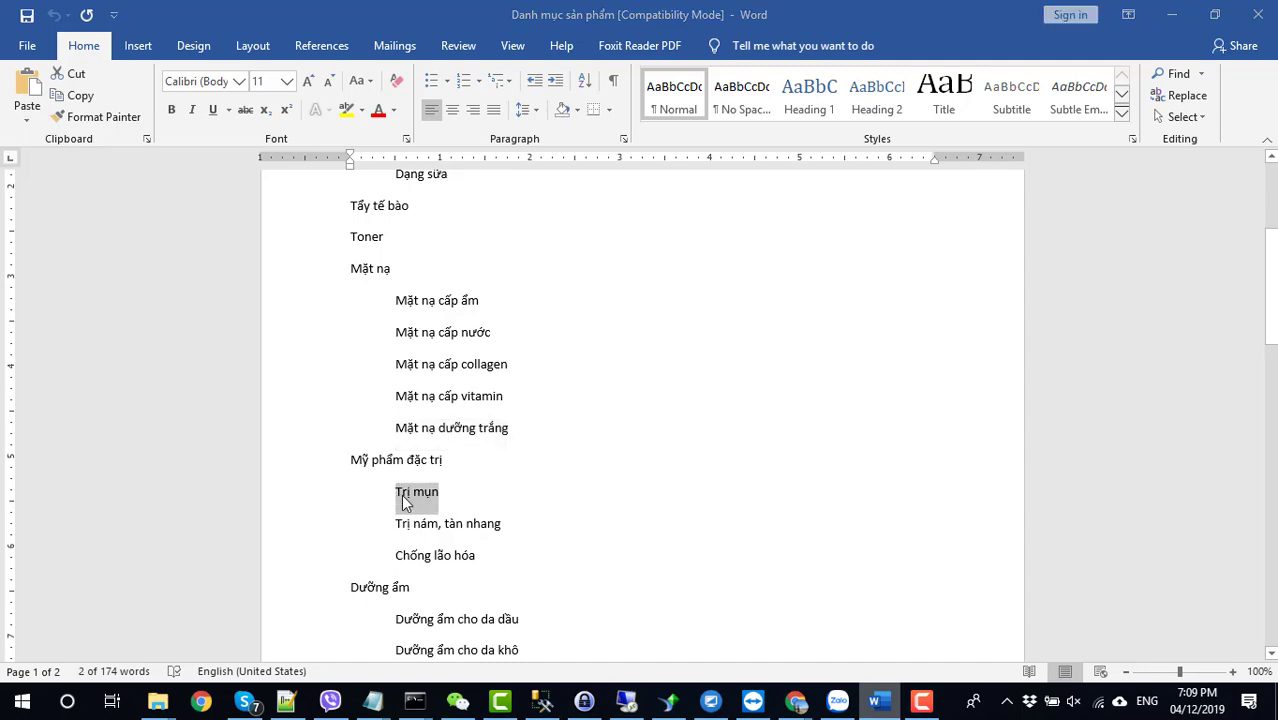
key("alt+Tab")
scroll(408, 496, "up", 3)
left_click(236, 308)
key("ctrl+v")
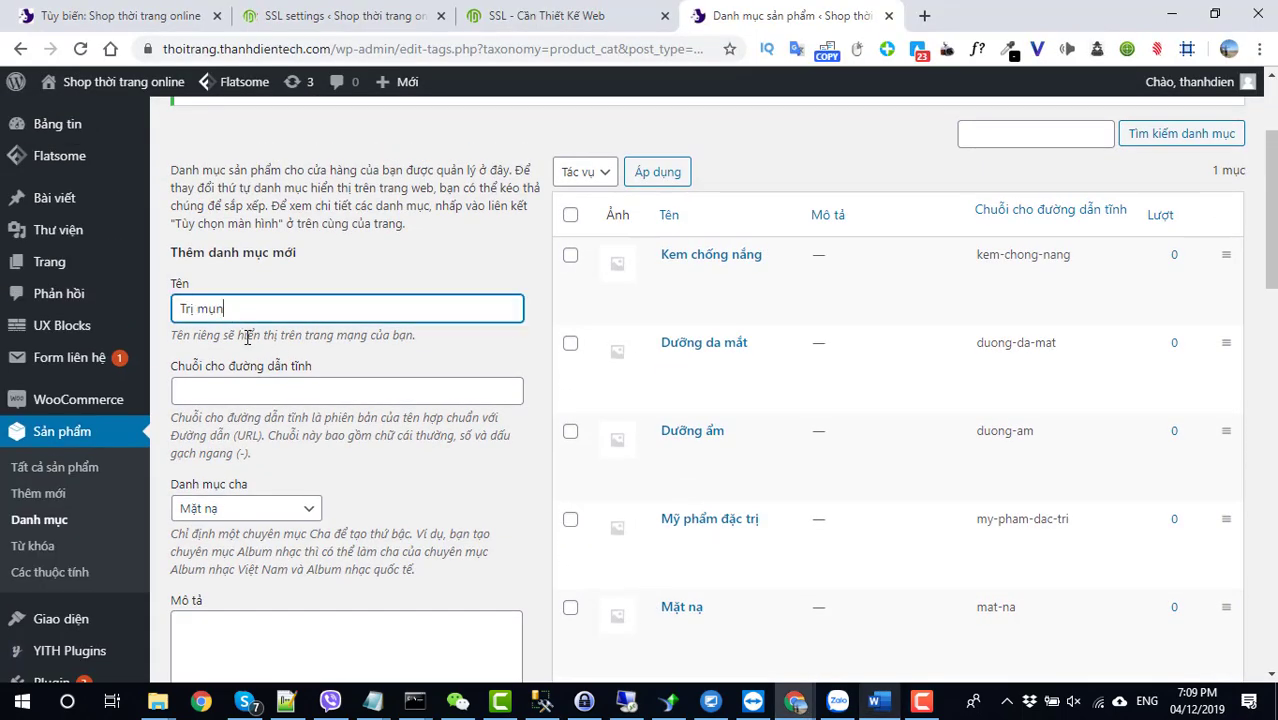
left_click(276, 512)
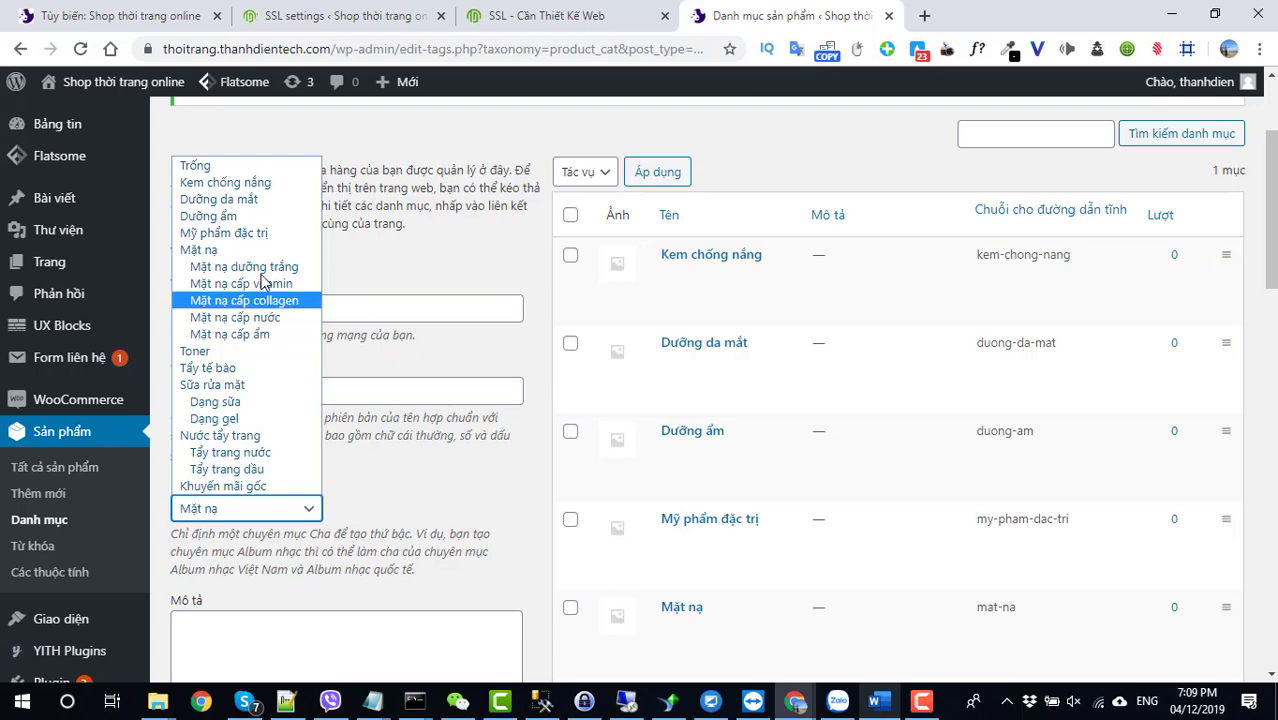
left_click(249, 232)
scroll(258, 553, "down", 4)
left_click(258, 553)
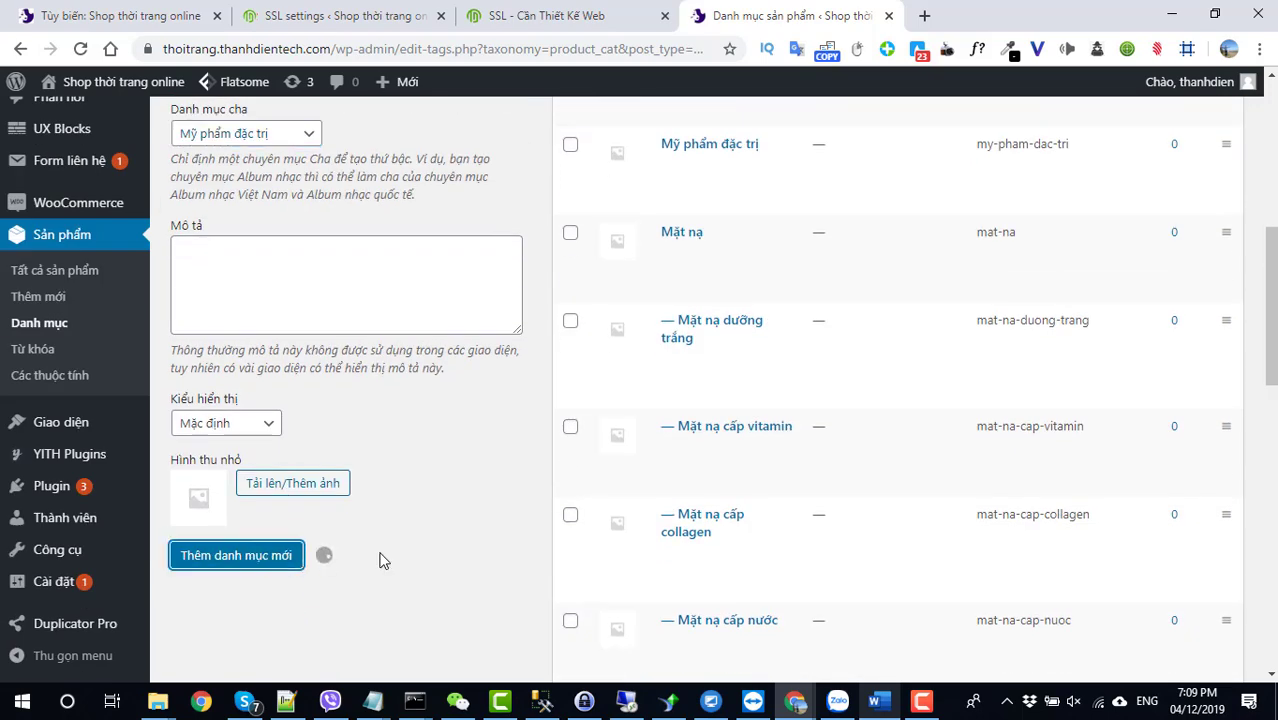
Copy "Trị nám, tàn nhang" from the Word list and add it in Chrome as a subcategory of "Mỹ phẩm đặc trị"
key("alt+Tab")
left_click_drag(490, 523, 394, 524)
key("alt+Tab")
scroll(416, 537, "up", 5)
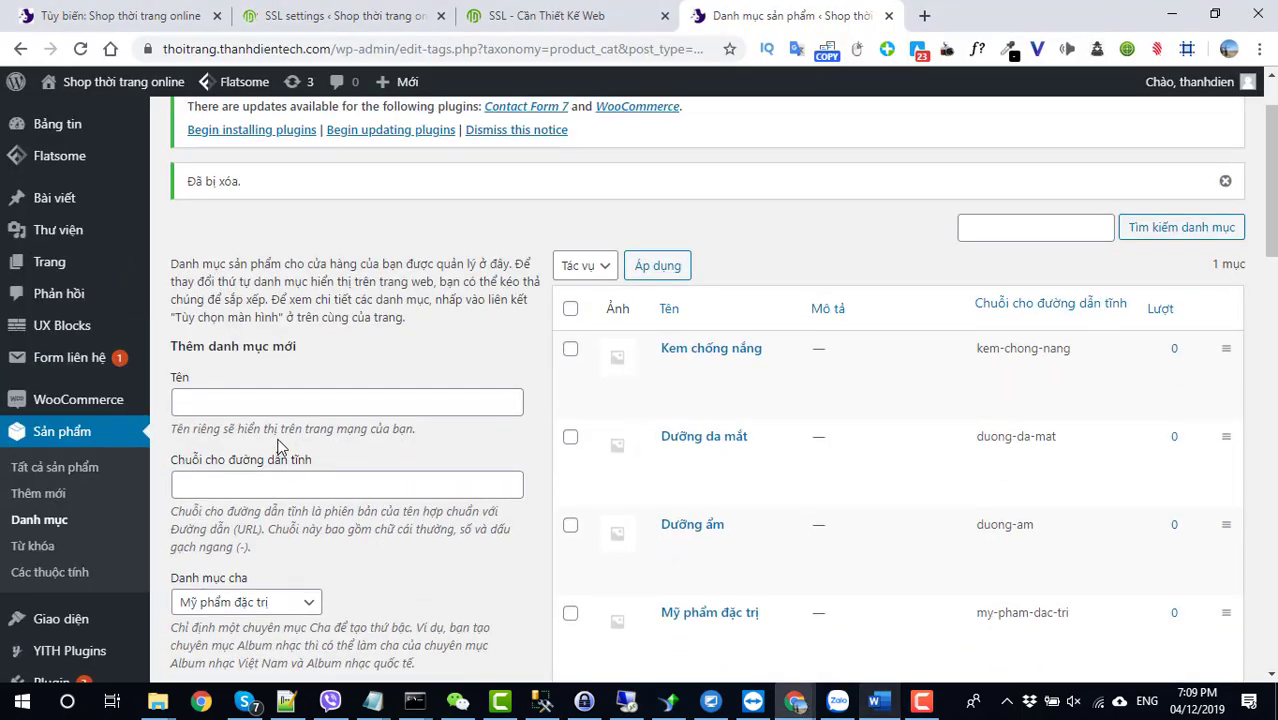
left_click(265, 399)
key("ctrl+v")
scroll(340, 500, "down", 6)
scroll(300, 470, "down", 1)
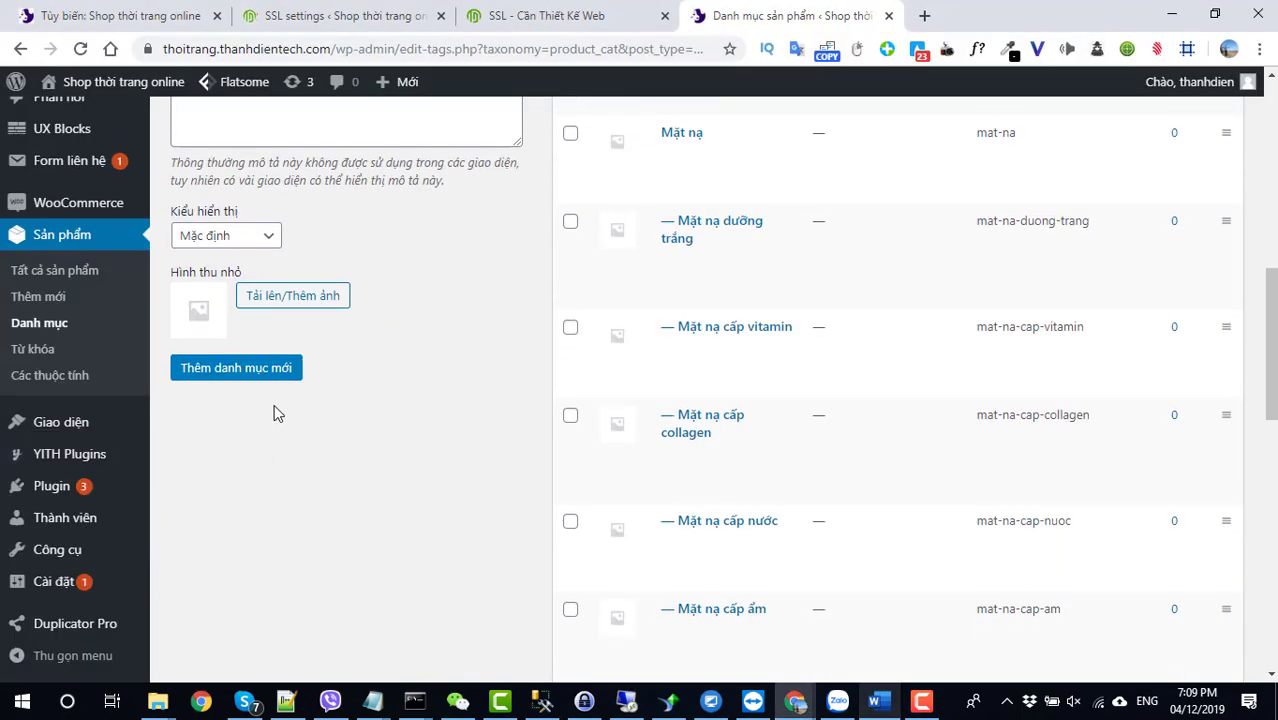
left_click(277, 372)
Copy "Chống lão hóa" from the Word list and add it in Chrome as a subcategory of "Mỹ phẩm đặc trị"
key("alt+Tab")
scroll(480, 434, "down", 3)
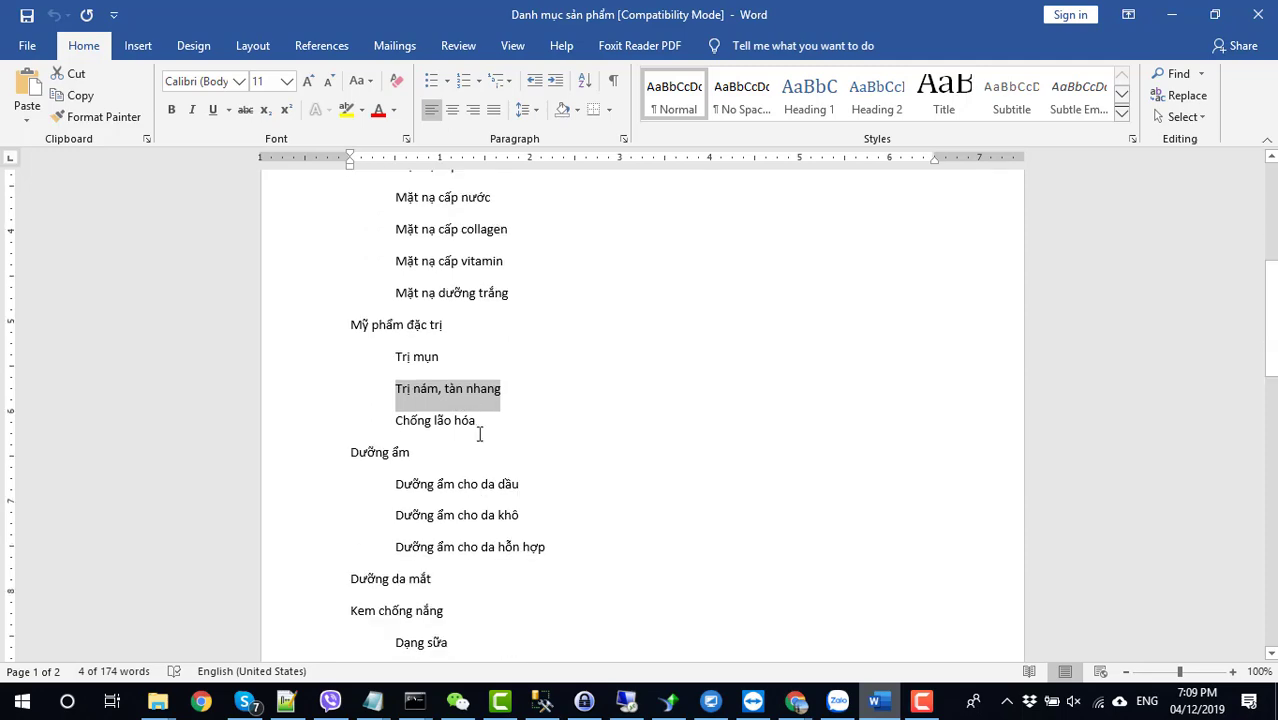
left_click_drag(483, 424, 405, 421)
key("ctrl+c")
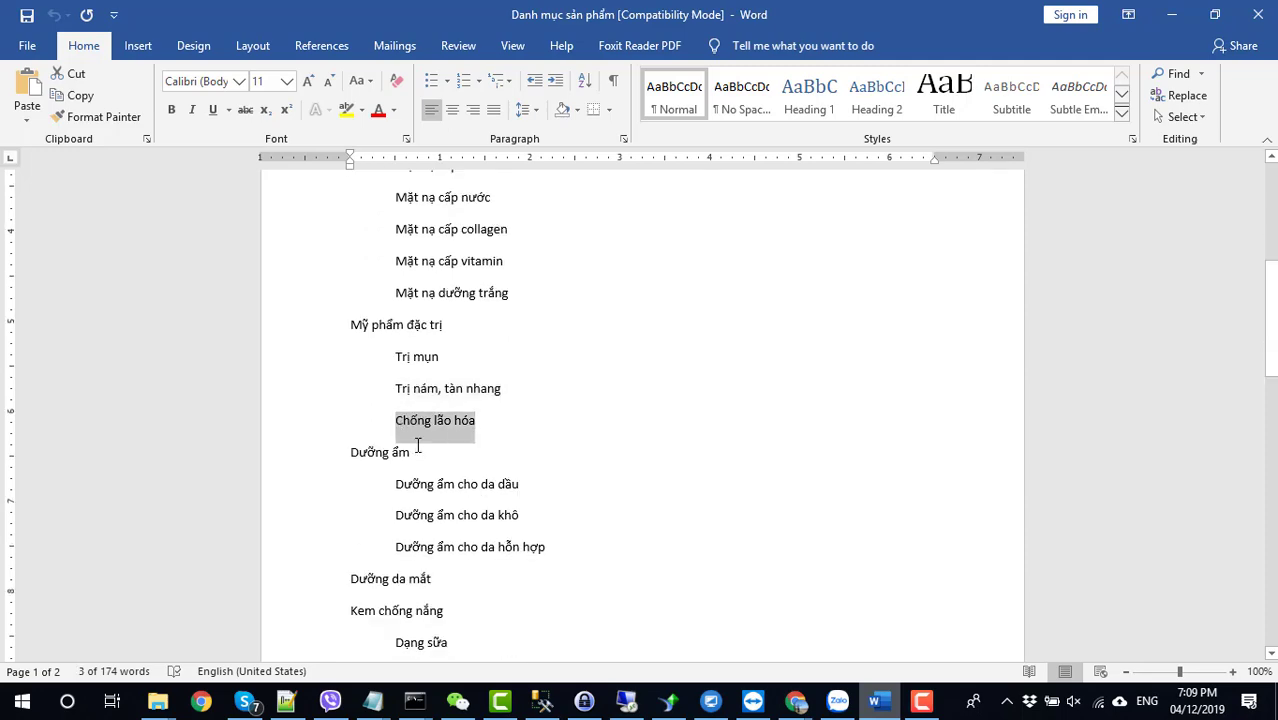
key("alt+Tab")
scroll(265, 319, "up", 6)
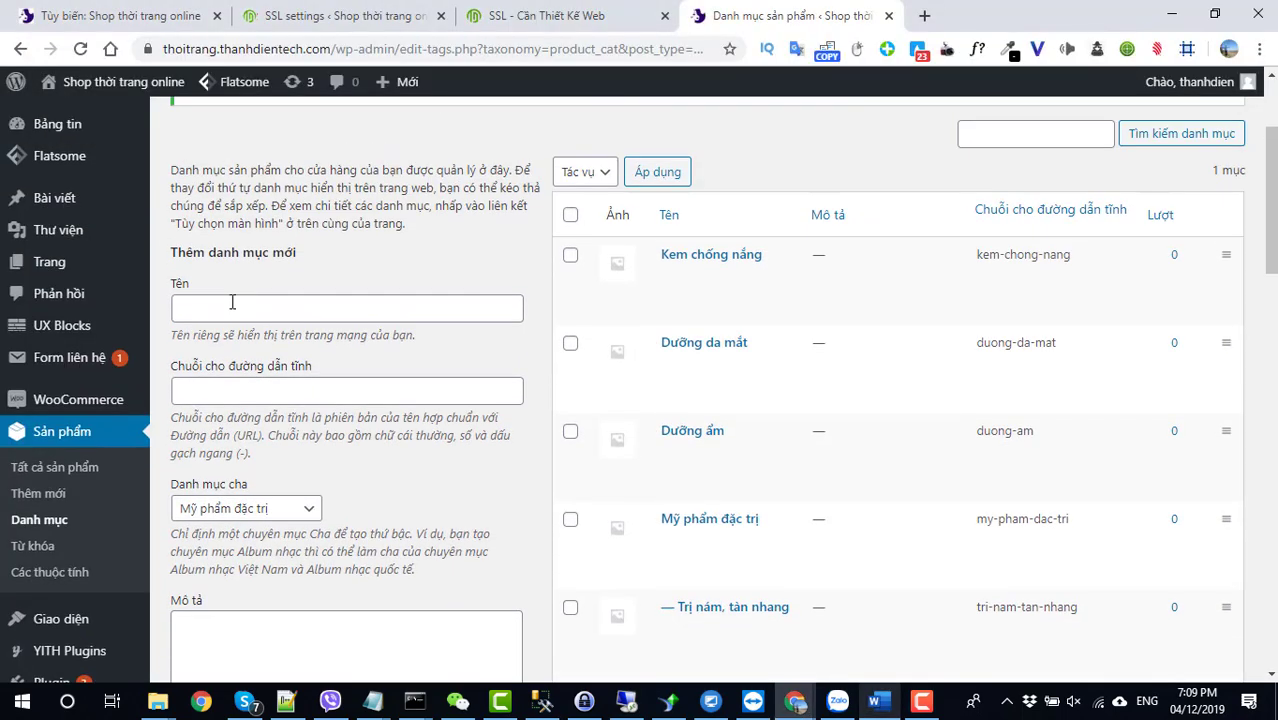
left_click(232, 302)
key("ctrl+v")
scroll(331, 459, "down", 4)
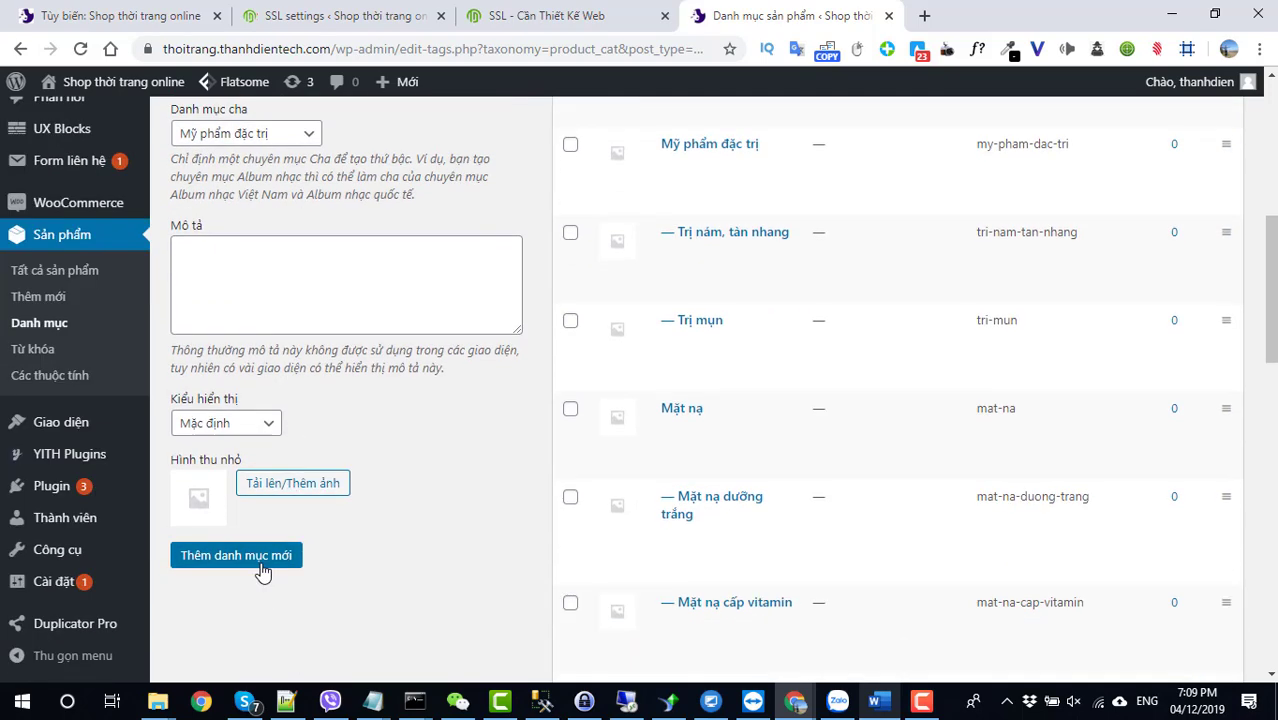
left_click(266, 556)
Look over the Word list, minimize Word and review the whole product category list with its subcategories in Chrome
key("alt+Tab")
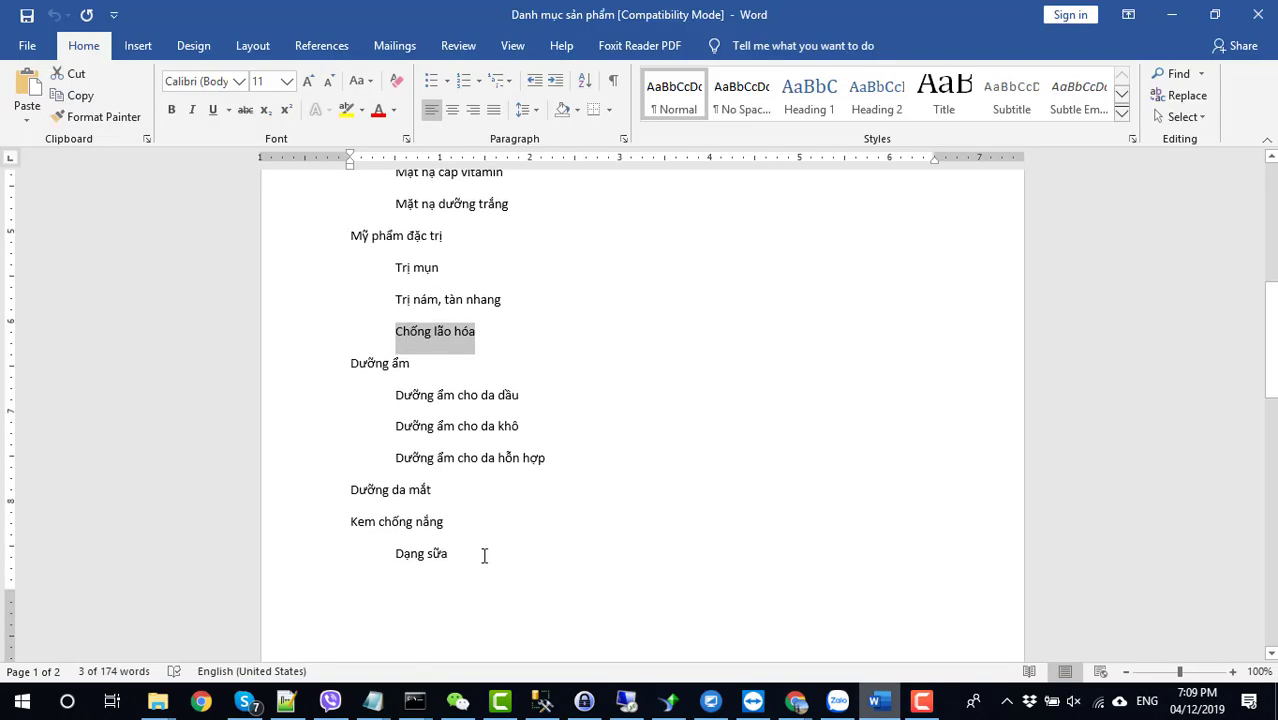
scroll(505, 525, "up", 10)
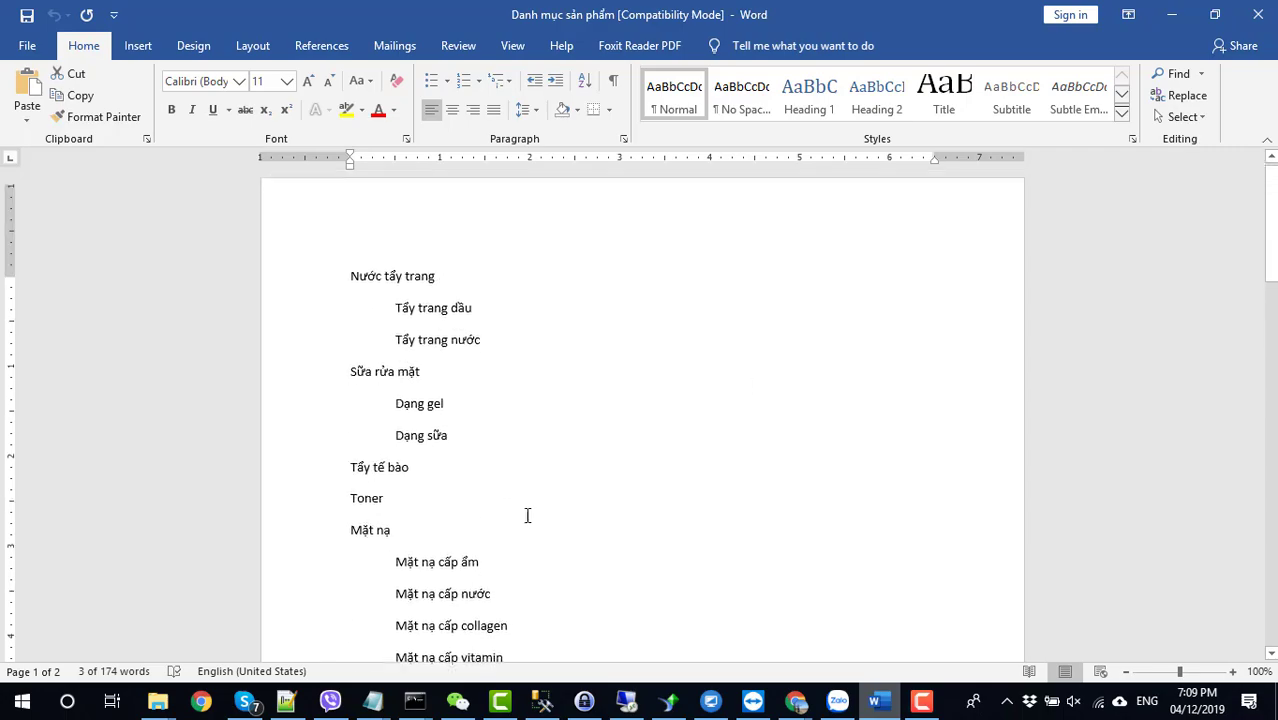
left_click(1178, 20)
scroll(662, 505, "down", 8)
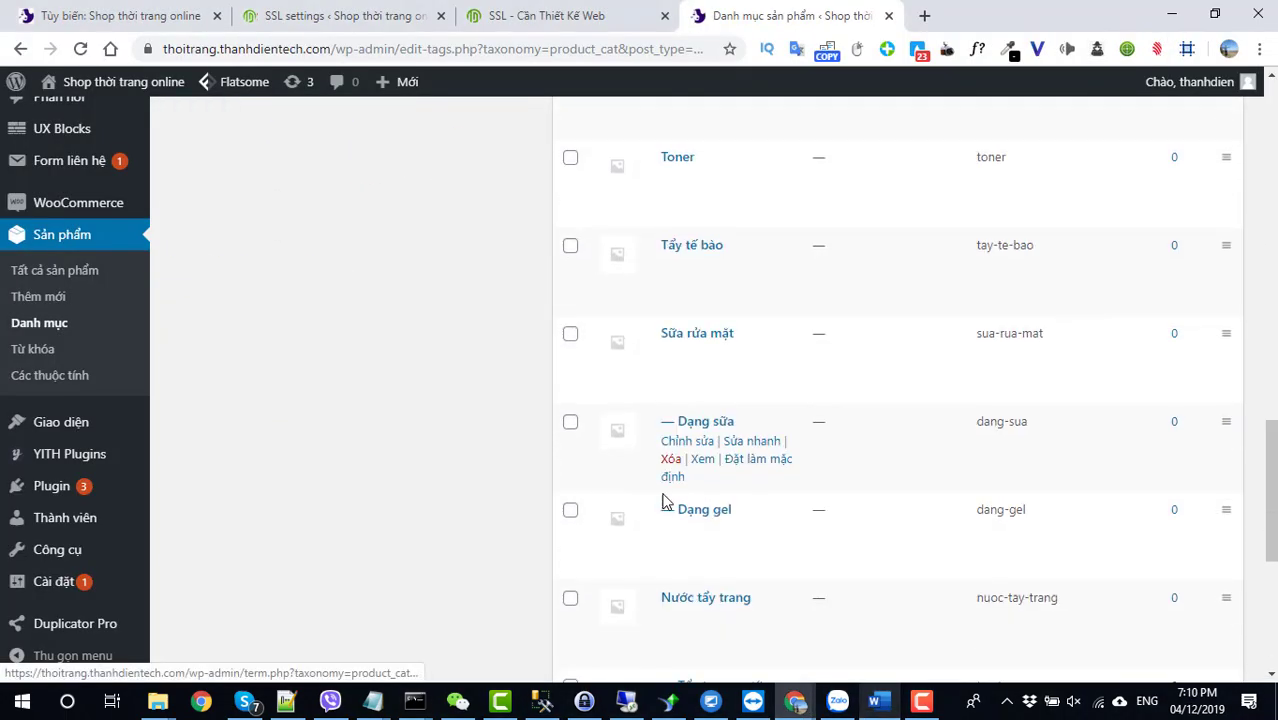
scroll(662, 490, "up", 15)
scroll(668, 495, "down", 6)
scroll(668, 492, "up", 7)
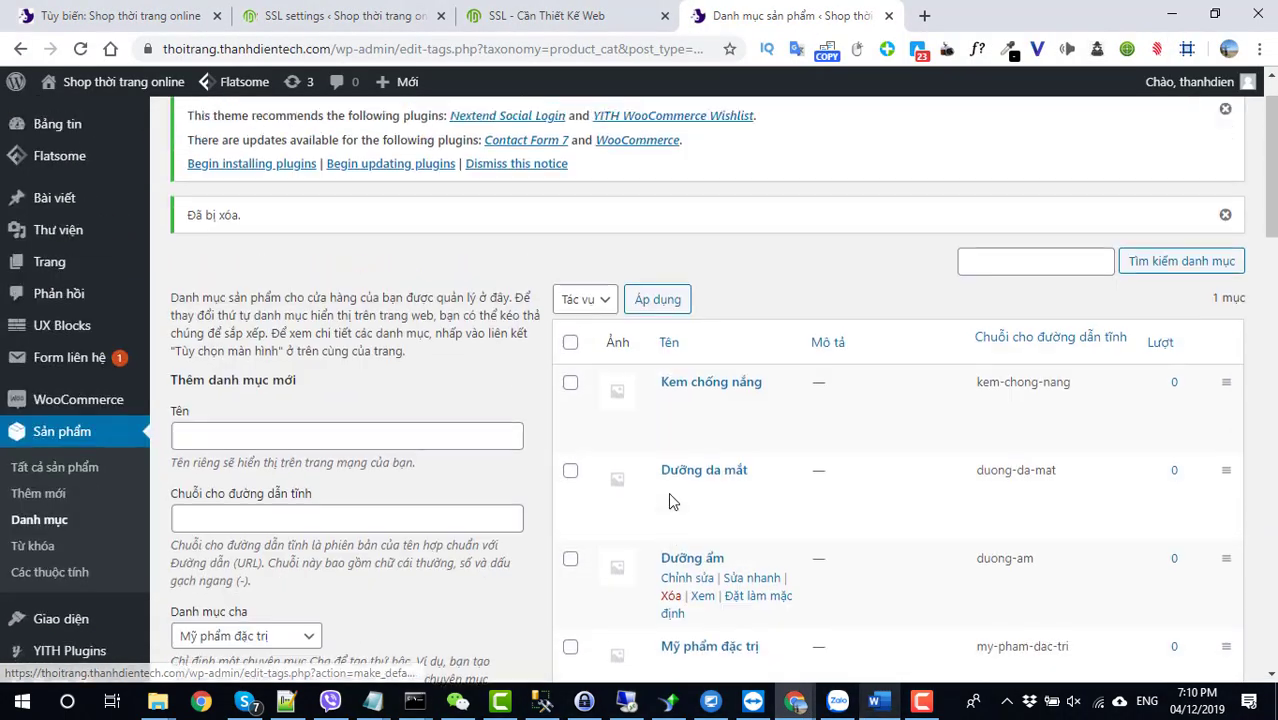
scroll(672, 500, "down", 5)
scroll(672, 502, "up", 5)
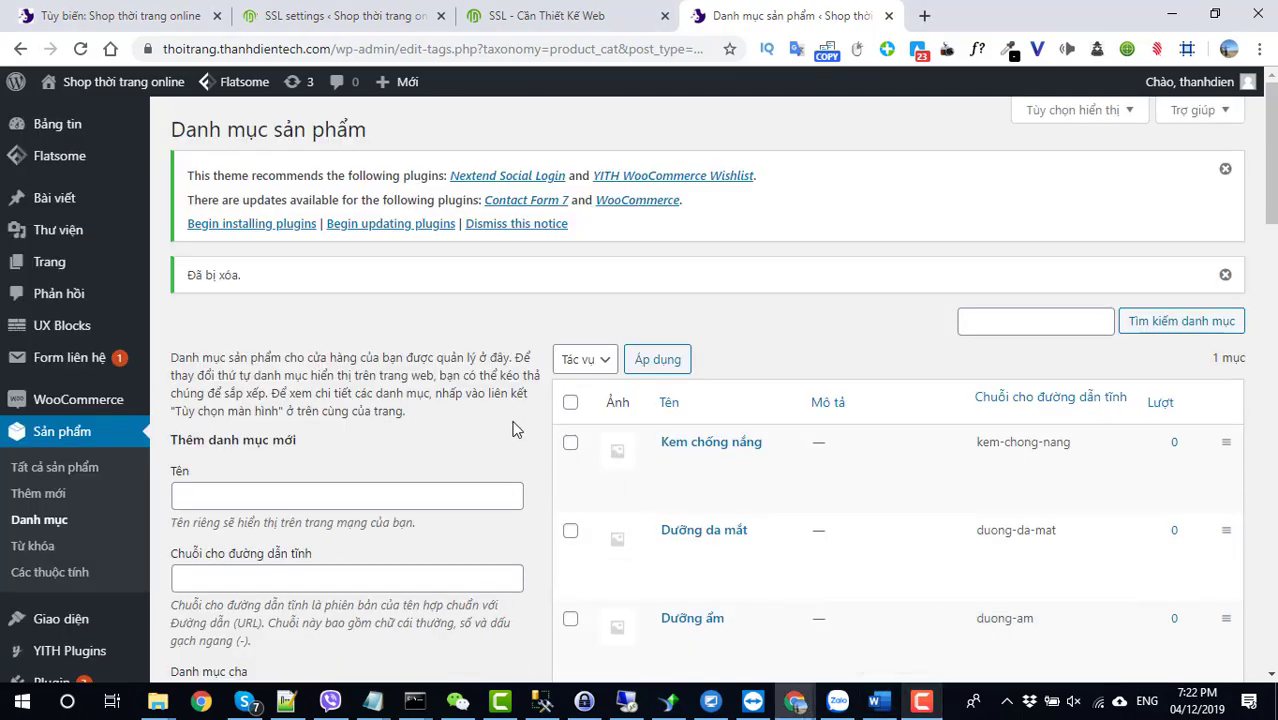
scroll(797, 451, "down", 4)
scroll(795, 445, "down", 10)
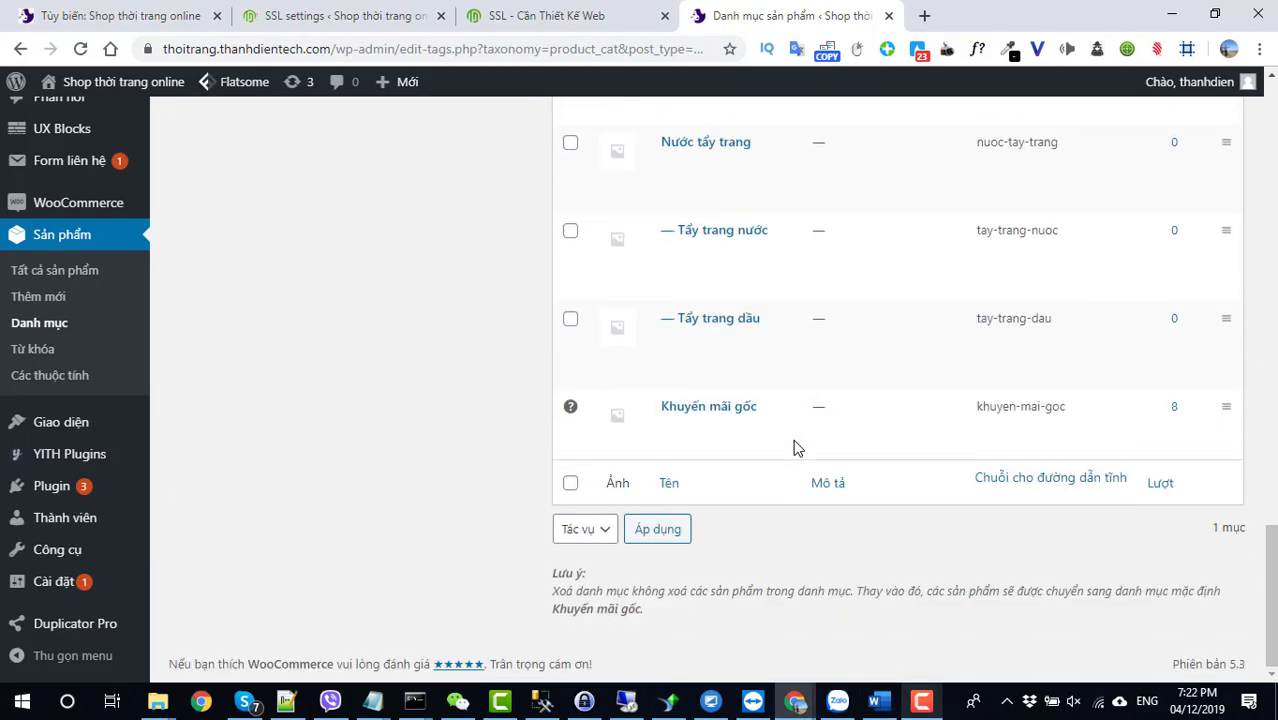
scroll(792, 440, "up", 9)
scroll(790, 444, "up", 10)
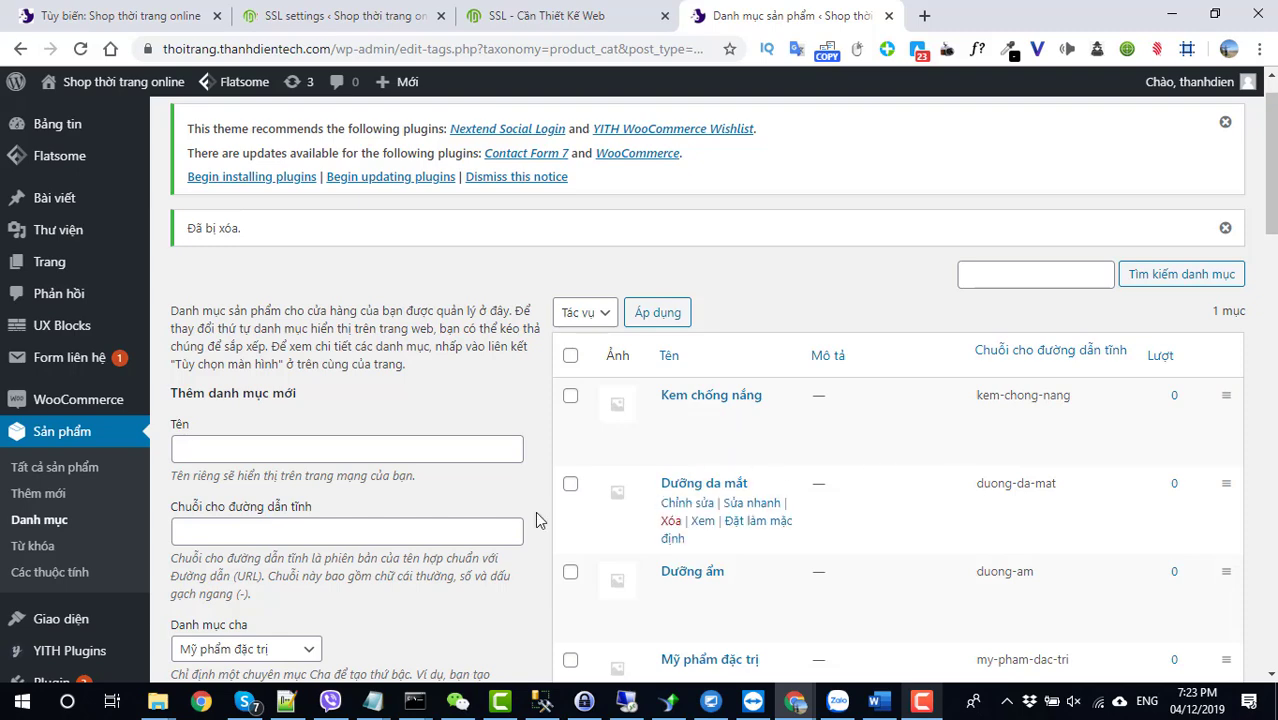
Open the site's navigation menu editor and start a new menu
scroll(536, 514, "down", 1)
mouse_move(72, 545)
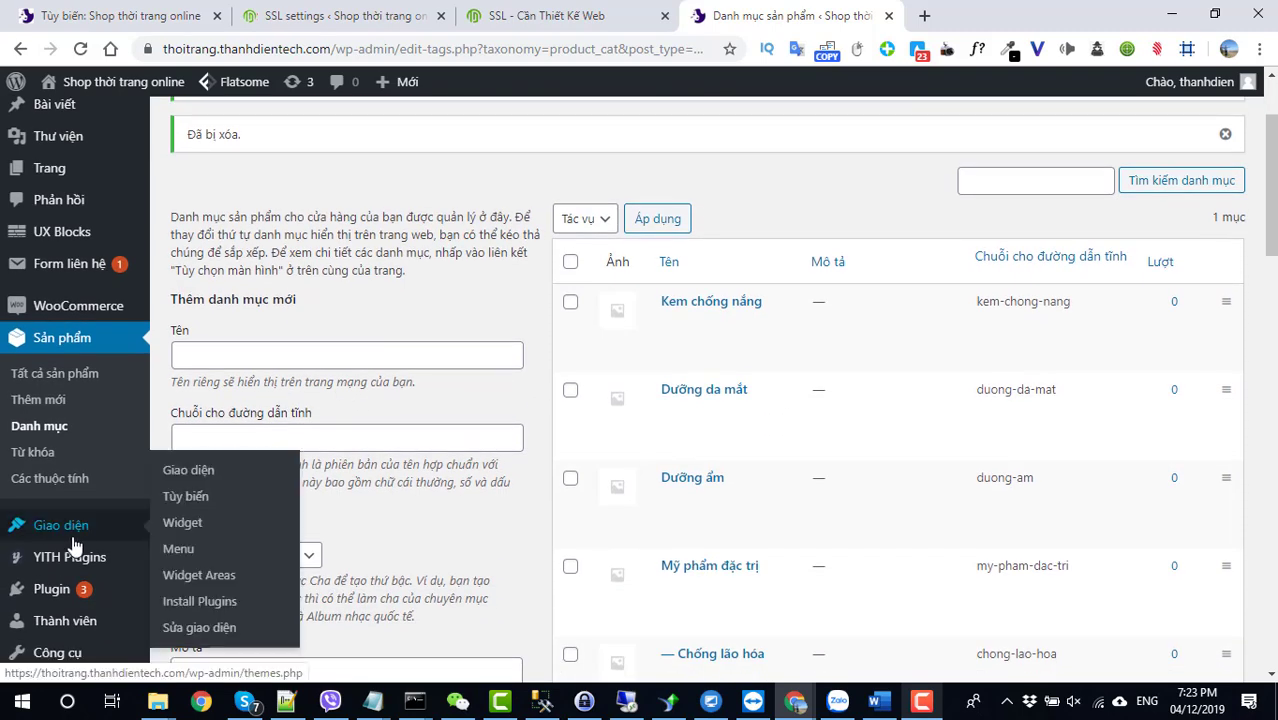
left_click(176, 550)
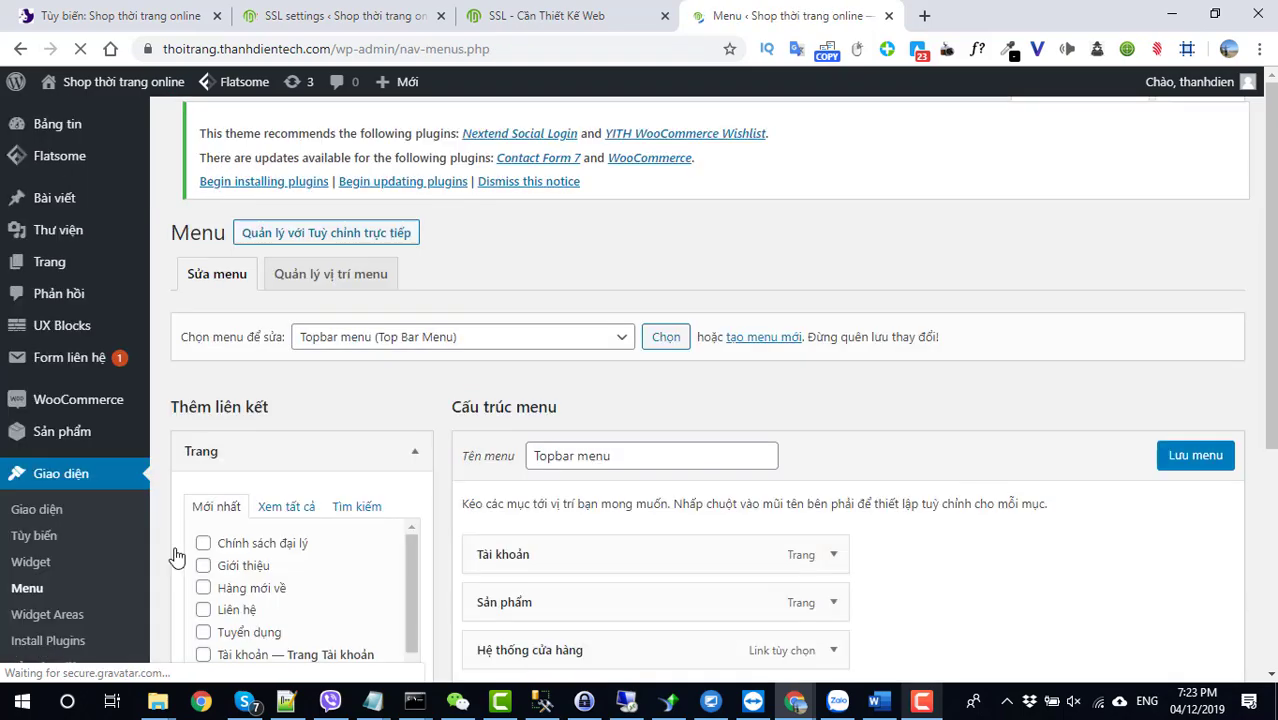
scroll(540, 480, "down", 5)
scroll(566, 466, "up", 5)
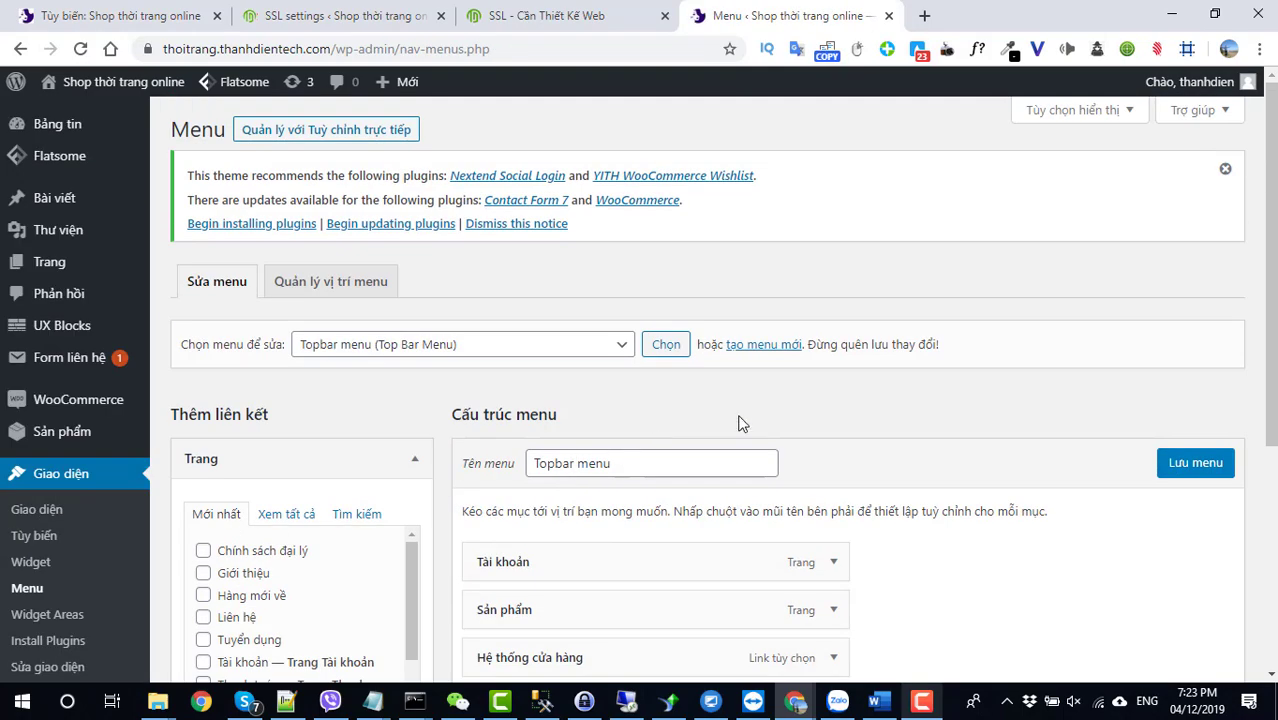
left_click(764, 346)
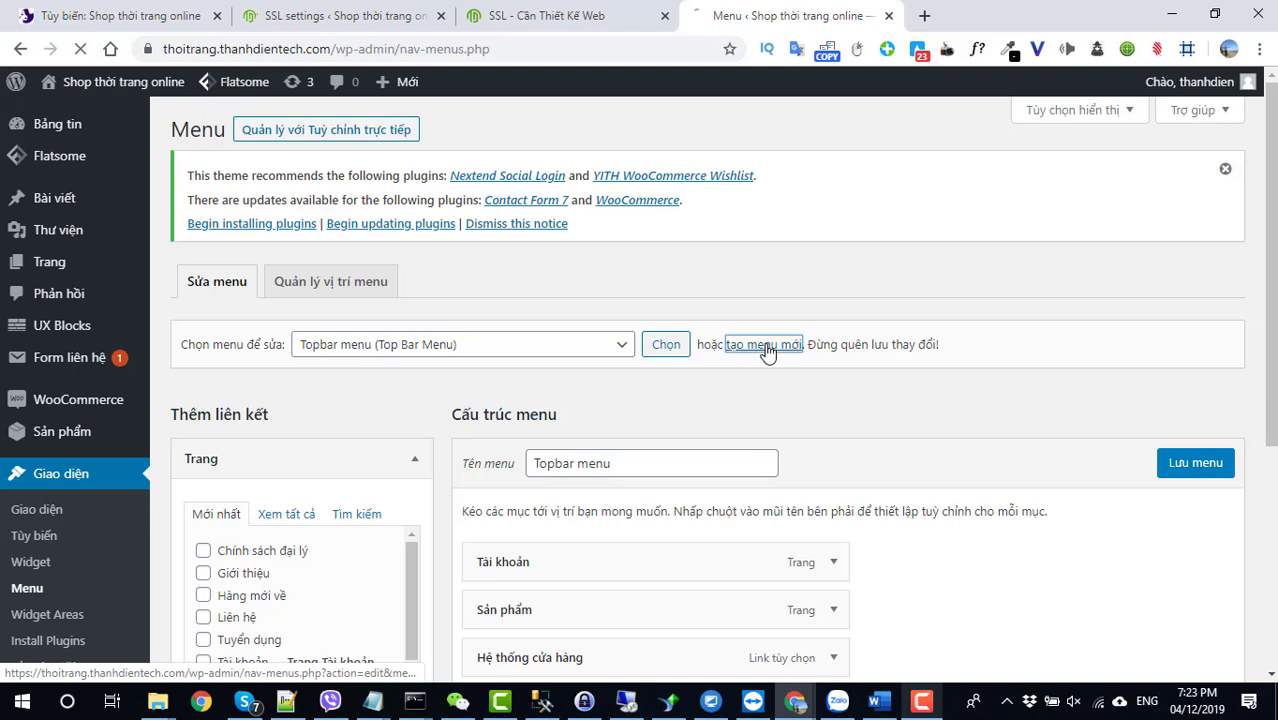
Try to create the menu with the name "Danh muc san pham"
left_click(642, 463)
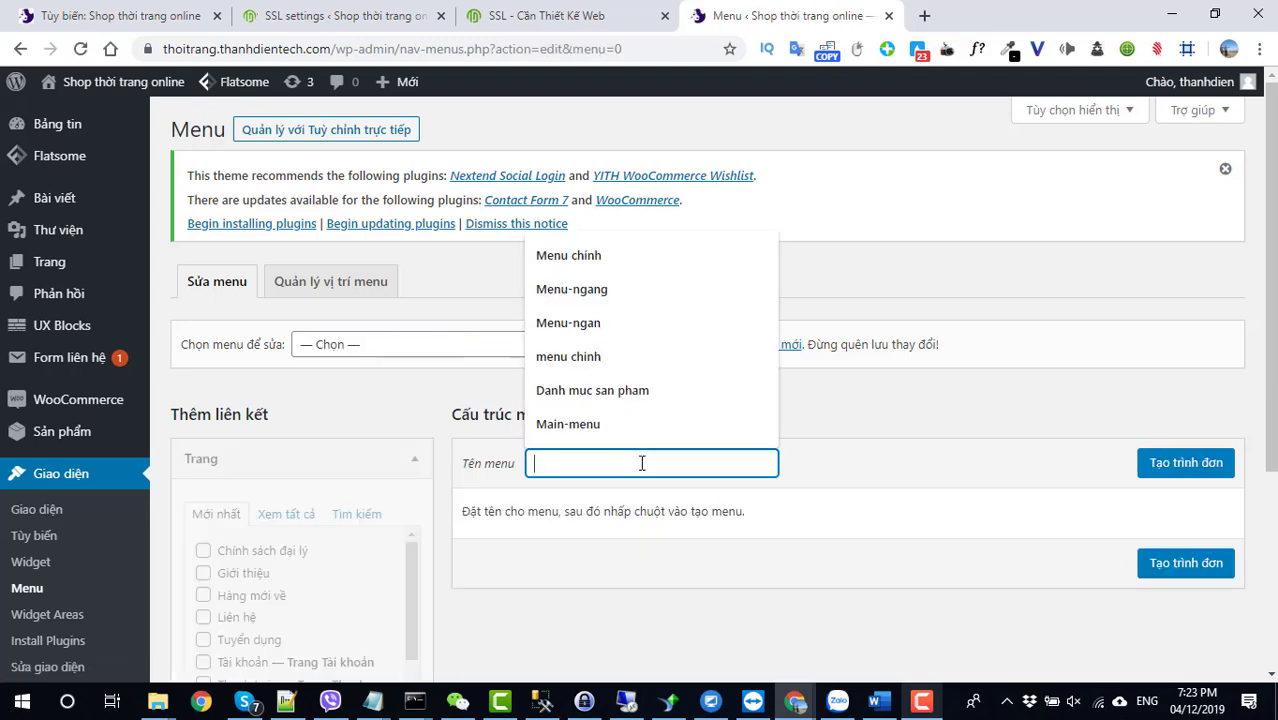
left_click(600, 390)
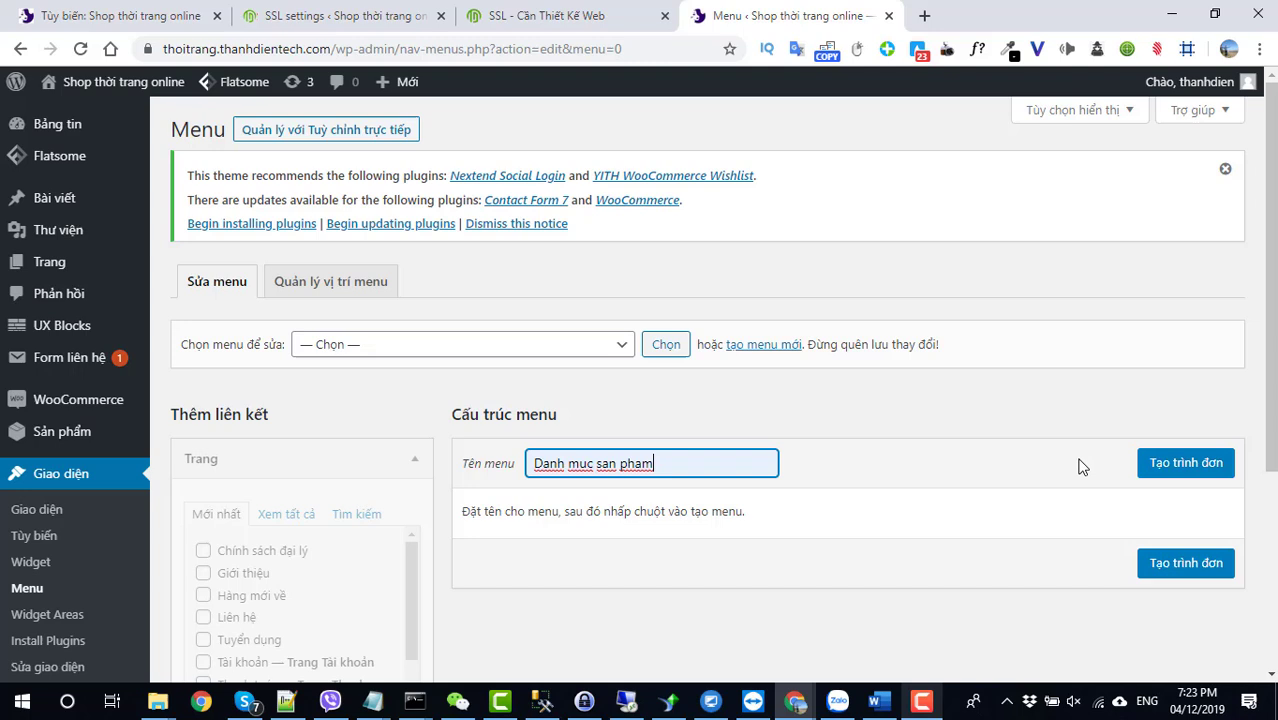
left_click(1199, 470)
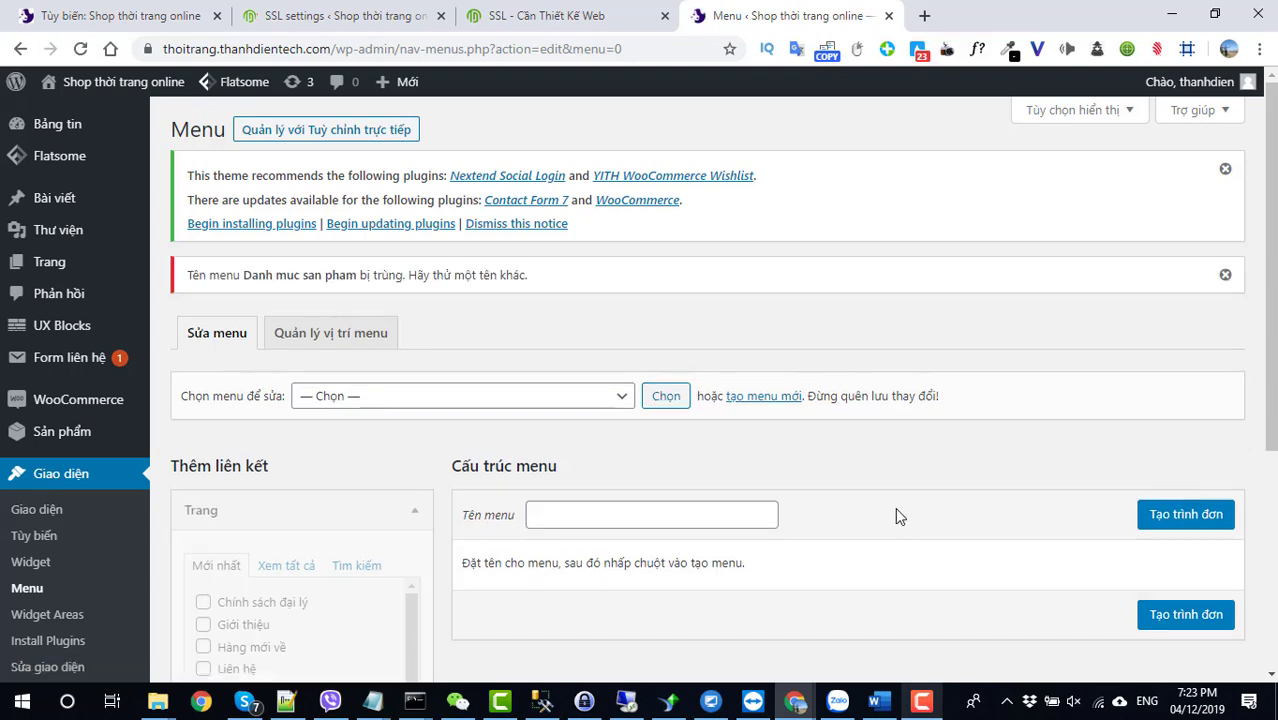
scroll(895, 509, "down", 2)
scroll(897, 518, "up", 2)
left_click_drag(243, 275, 374, 277)
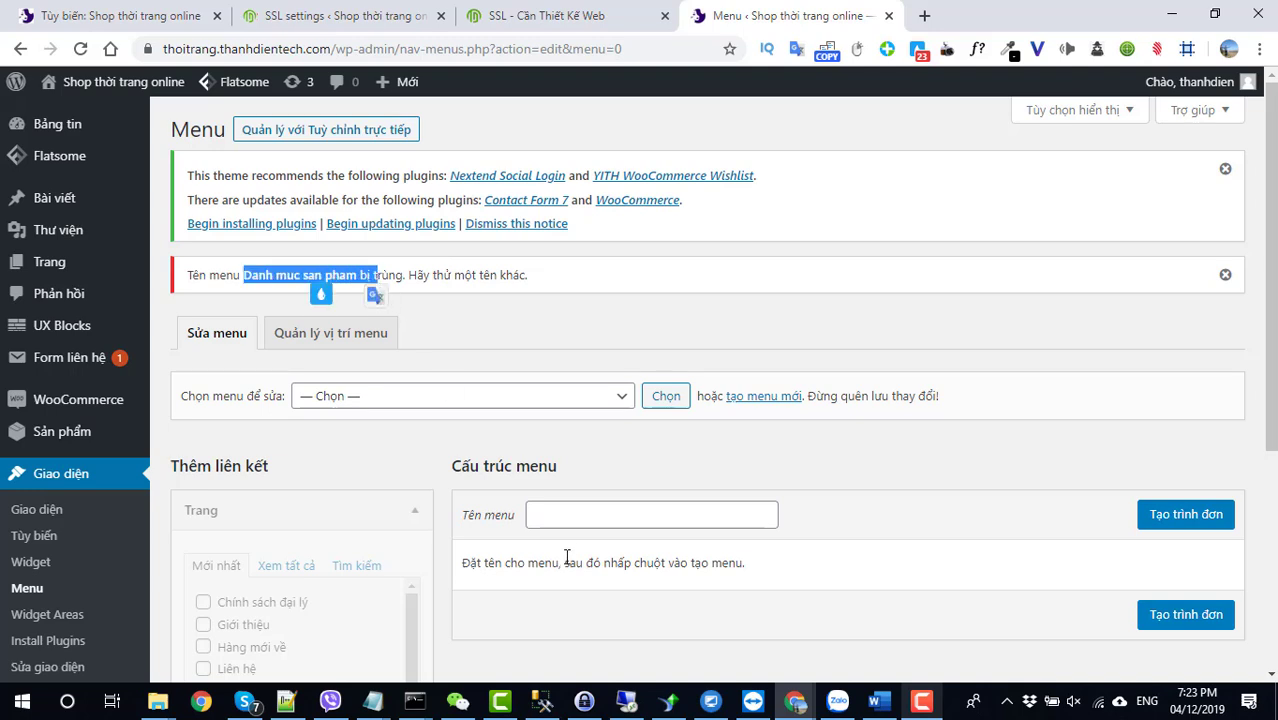
Create the menu with the name "Danh muc san pham 2" and examine its settings and display locations
left_click(574, 518)
left_click(606, 410)
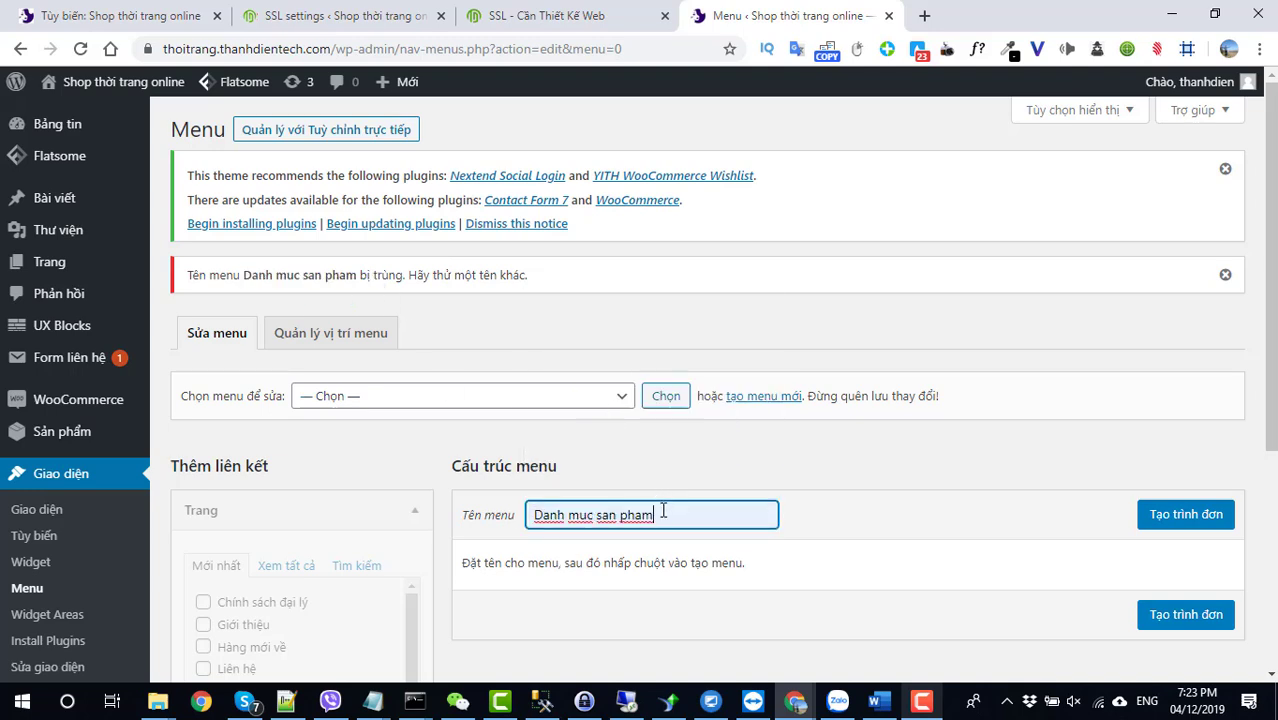
left_click(1170, 520)
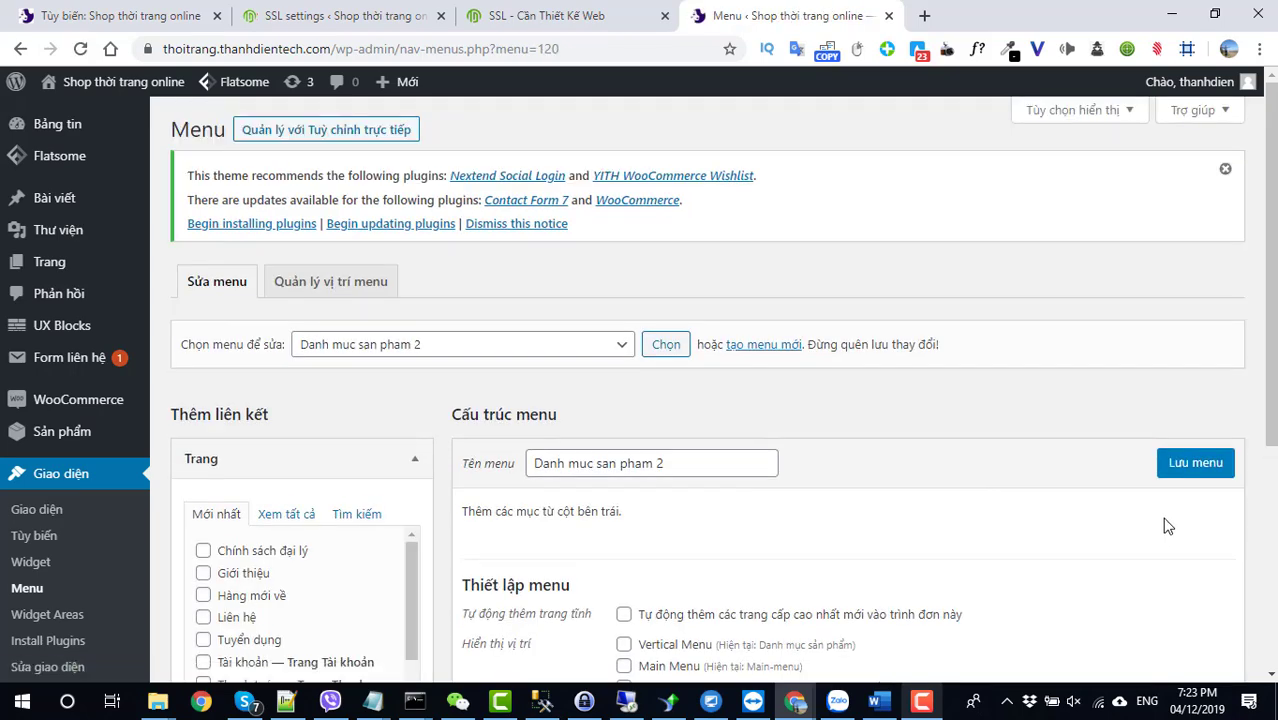
scroll(1163, 528, "down", 3)
scroll(1160, 535, "up", 2)
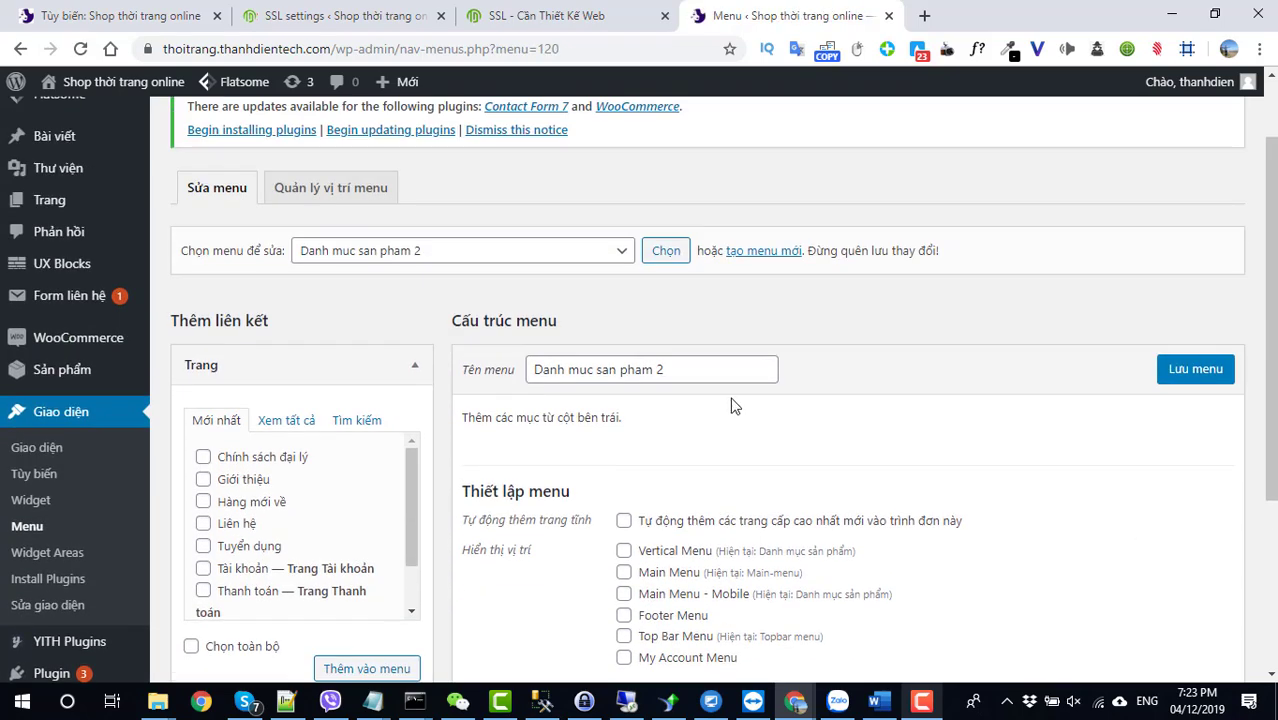
triple_click(668, 372)
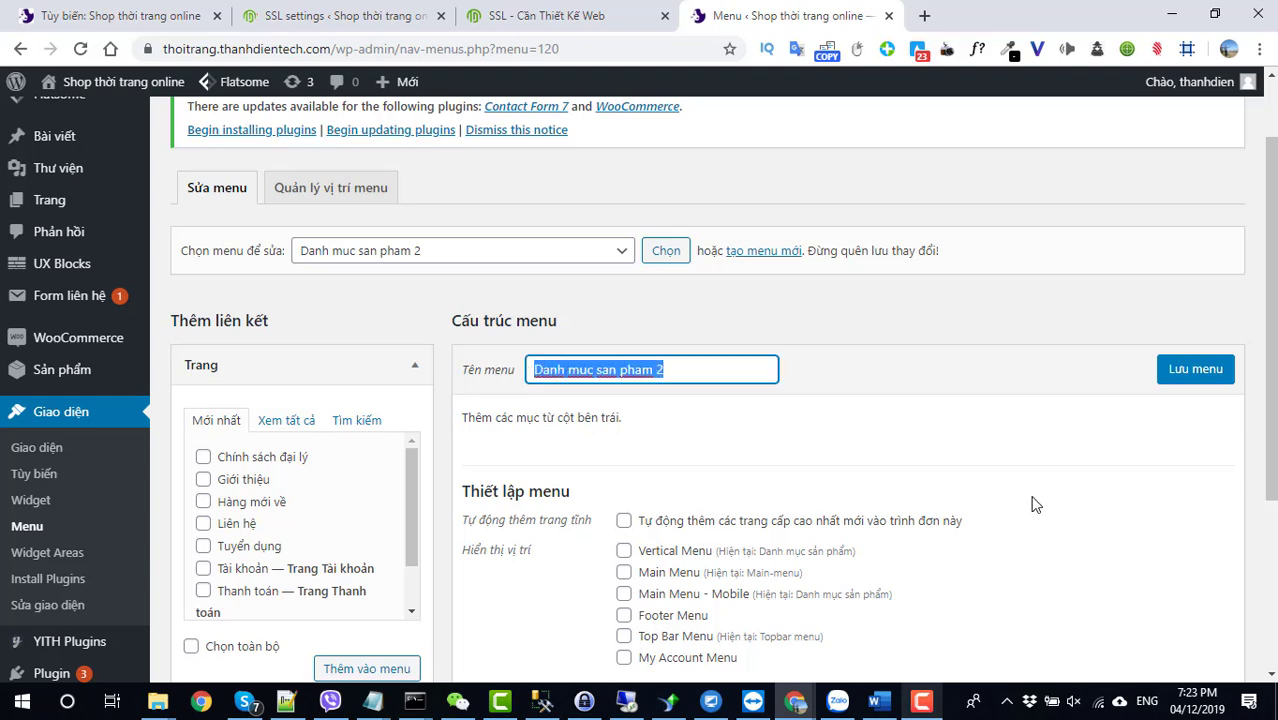
scroll(1035, 505, "down", 1)
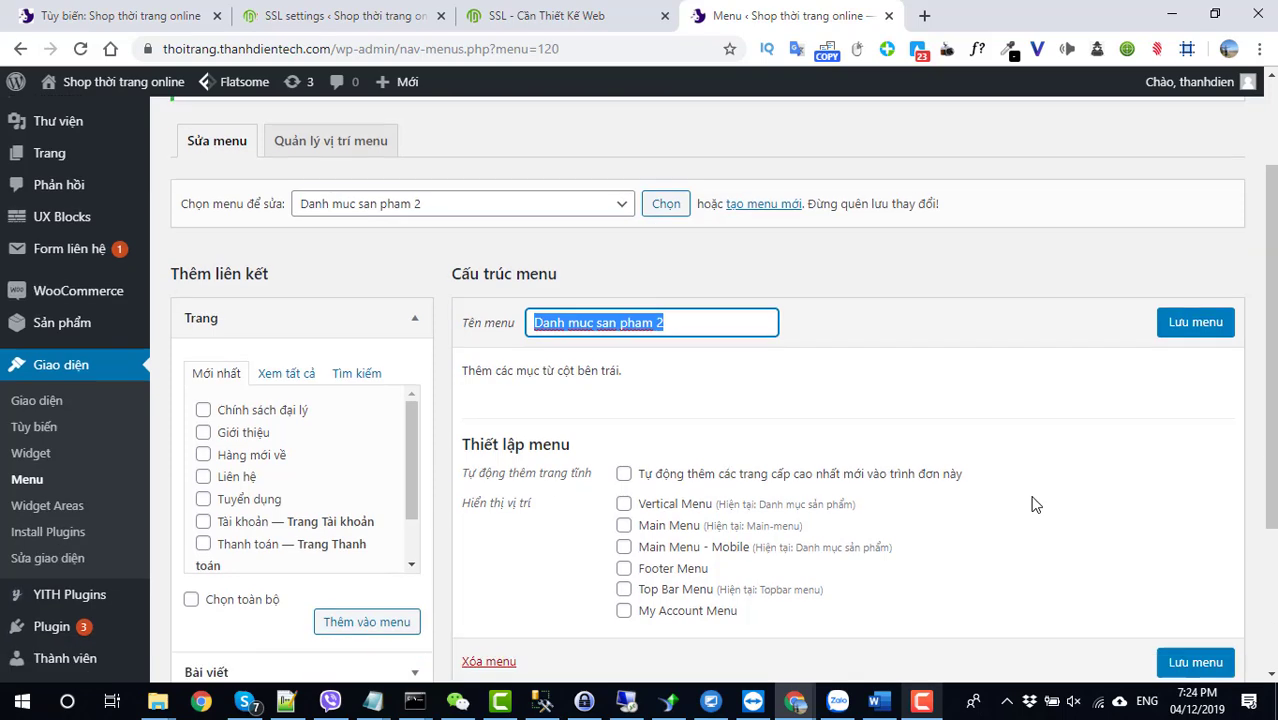
scroll(1035, 505, "down", 2)
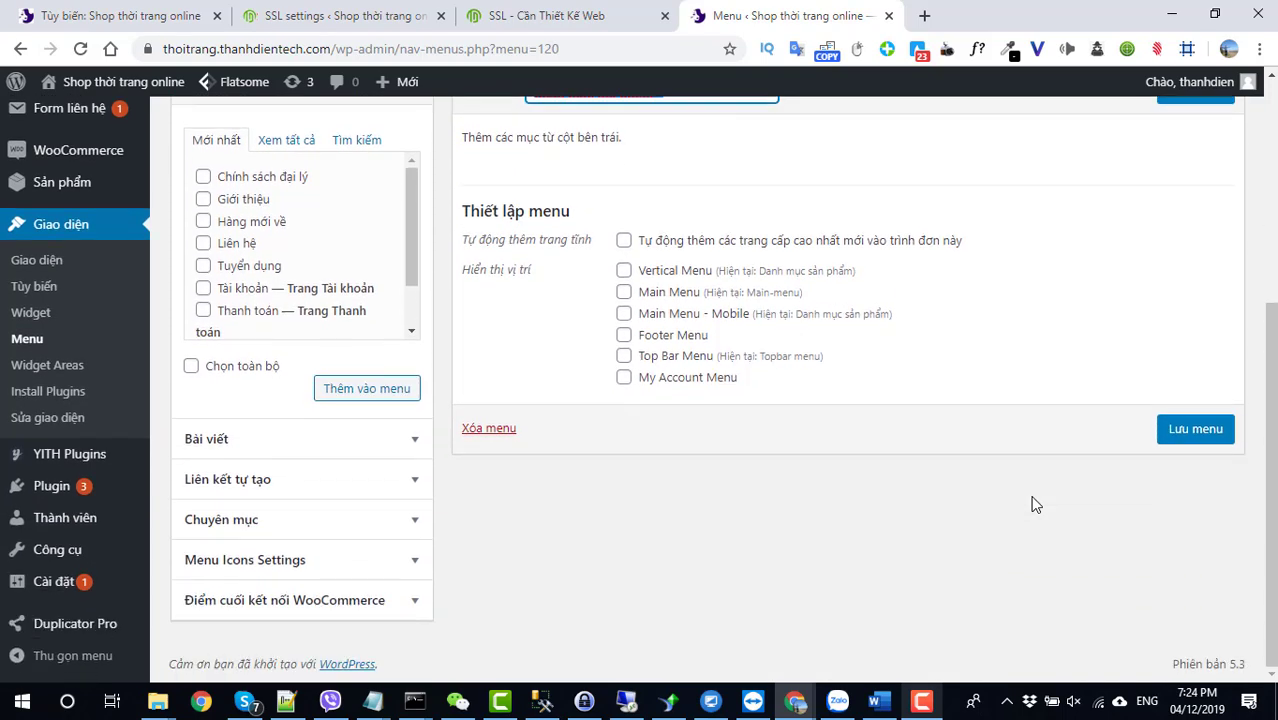
Assign the menu "Danh muc san pham 2" to the Vertical Menu display location and save the menu
scroll(1035, 505, "up", 1)
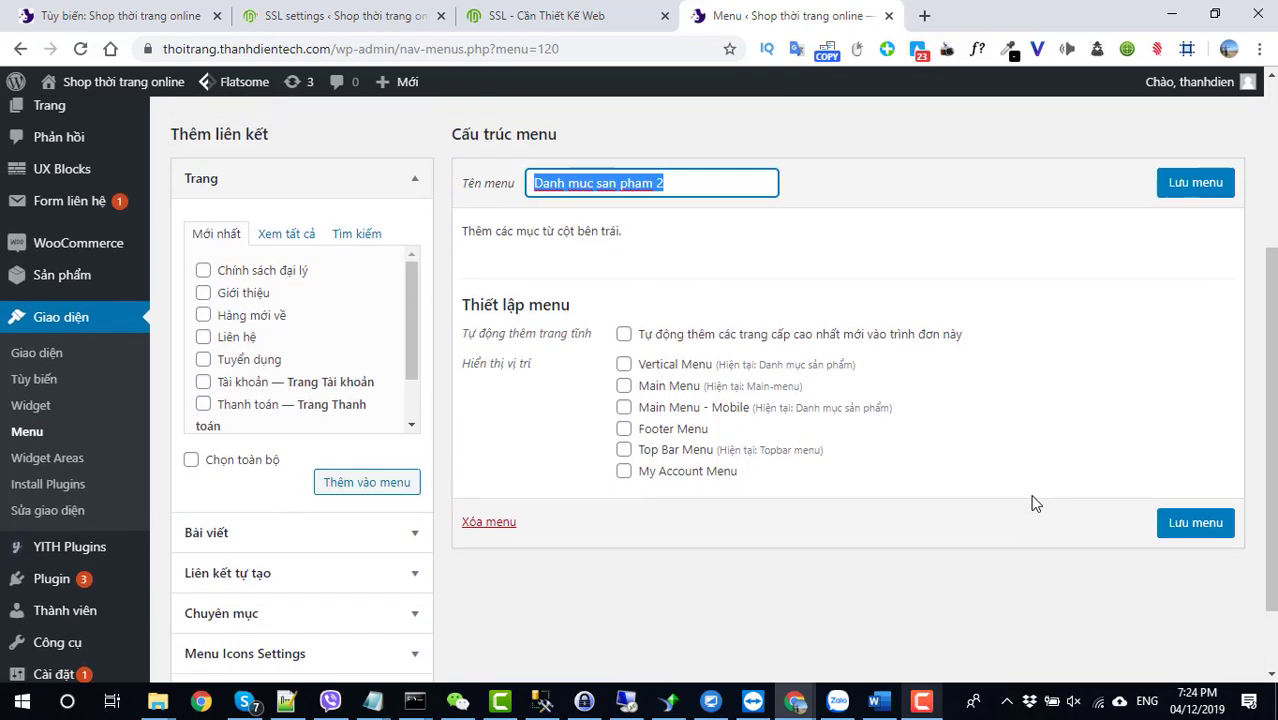
left_click(623, 368)
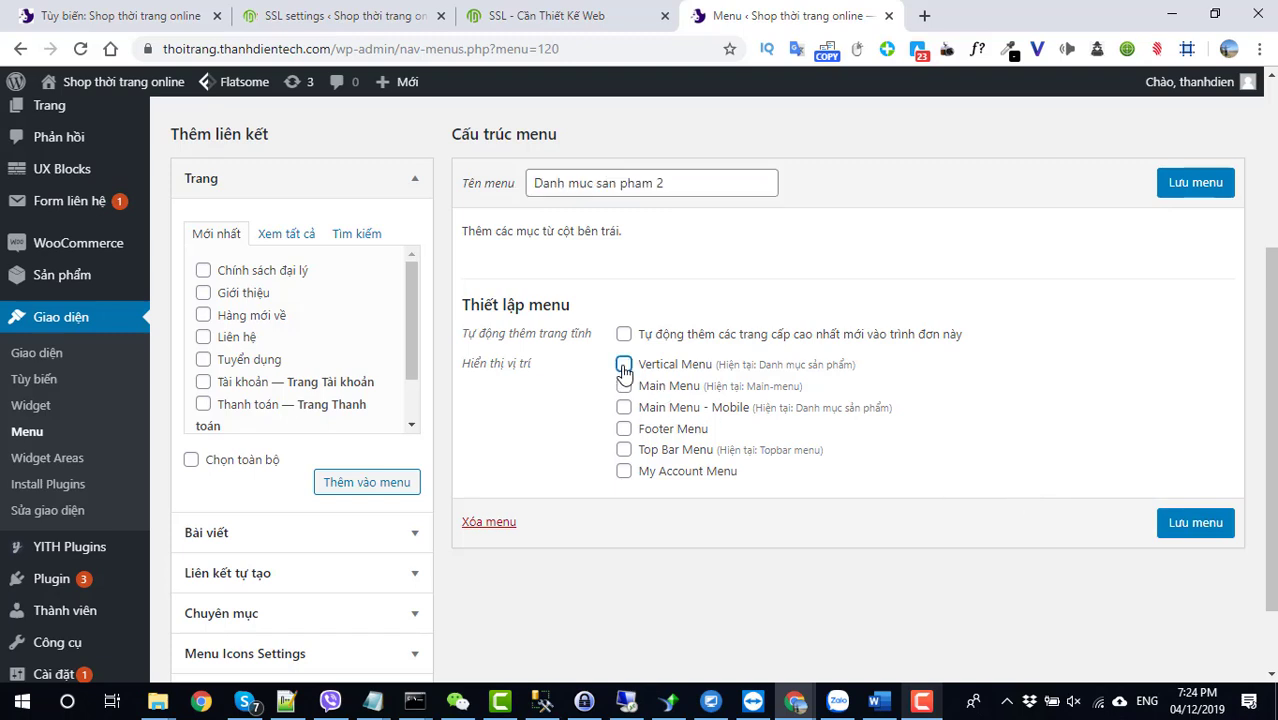
left_click(1190, 528)
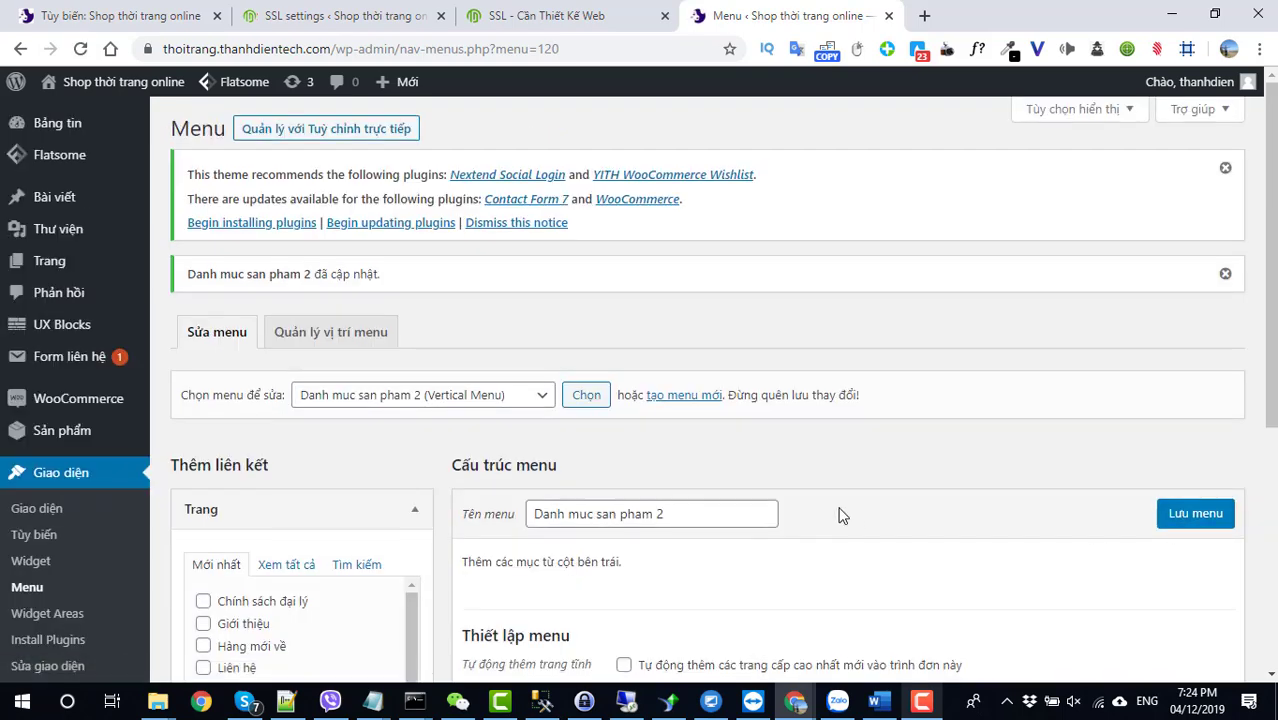
Look through all the post categories (Chuyên mục) available as menu links and collapse the section again
scroll(842, 514, "down", 3)
scroll(840, 516, "down", 2)
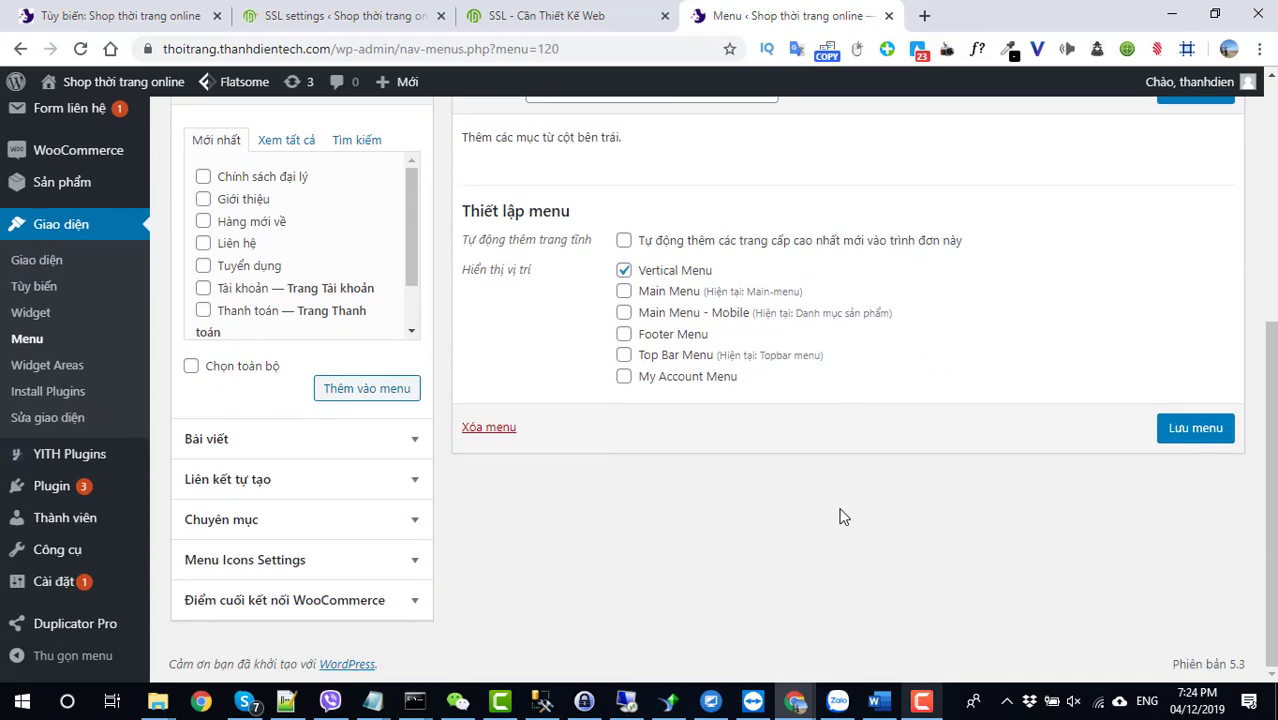
left_click(203, 525)
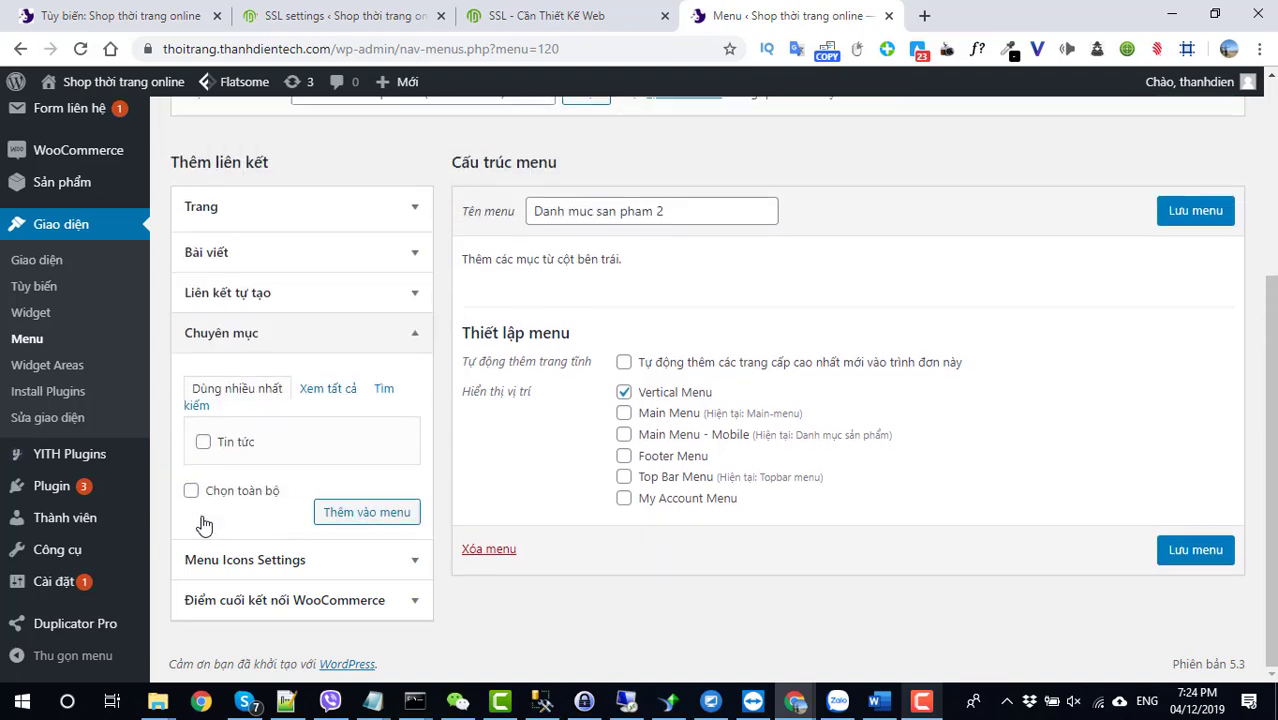
left_click(325, 390)
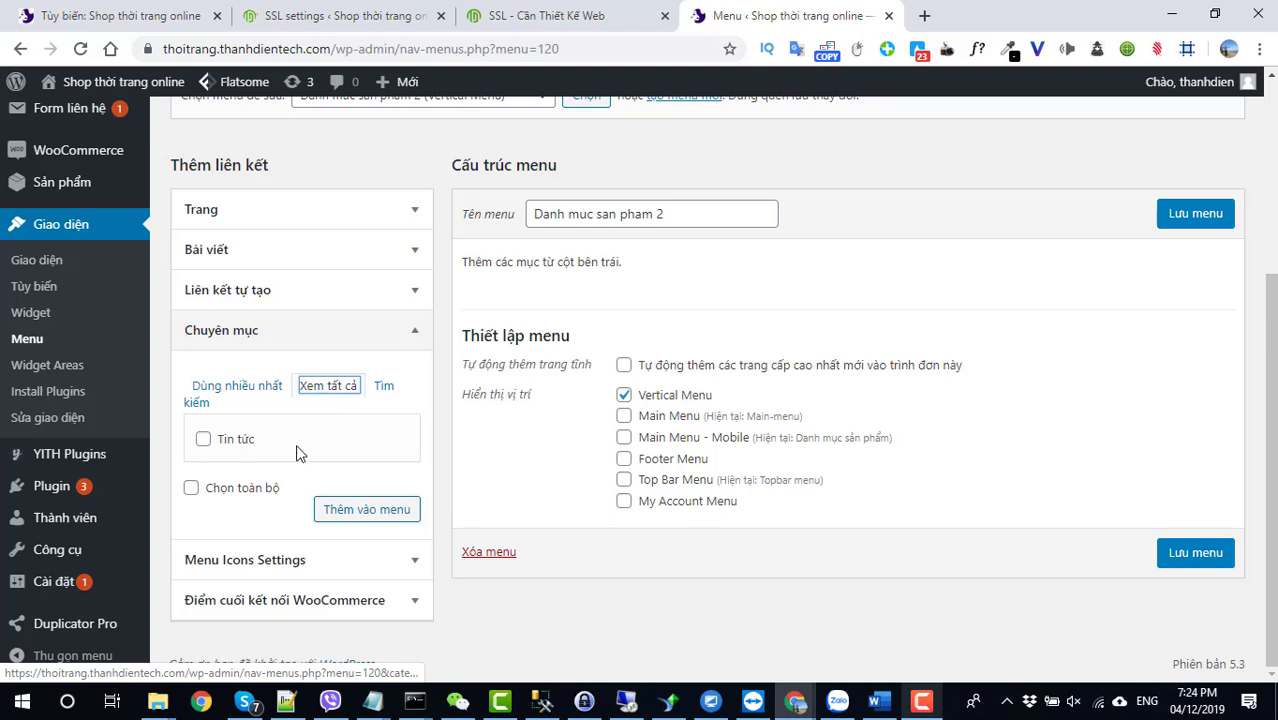
left_click(395, 343)
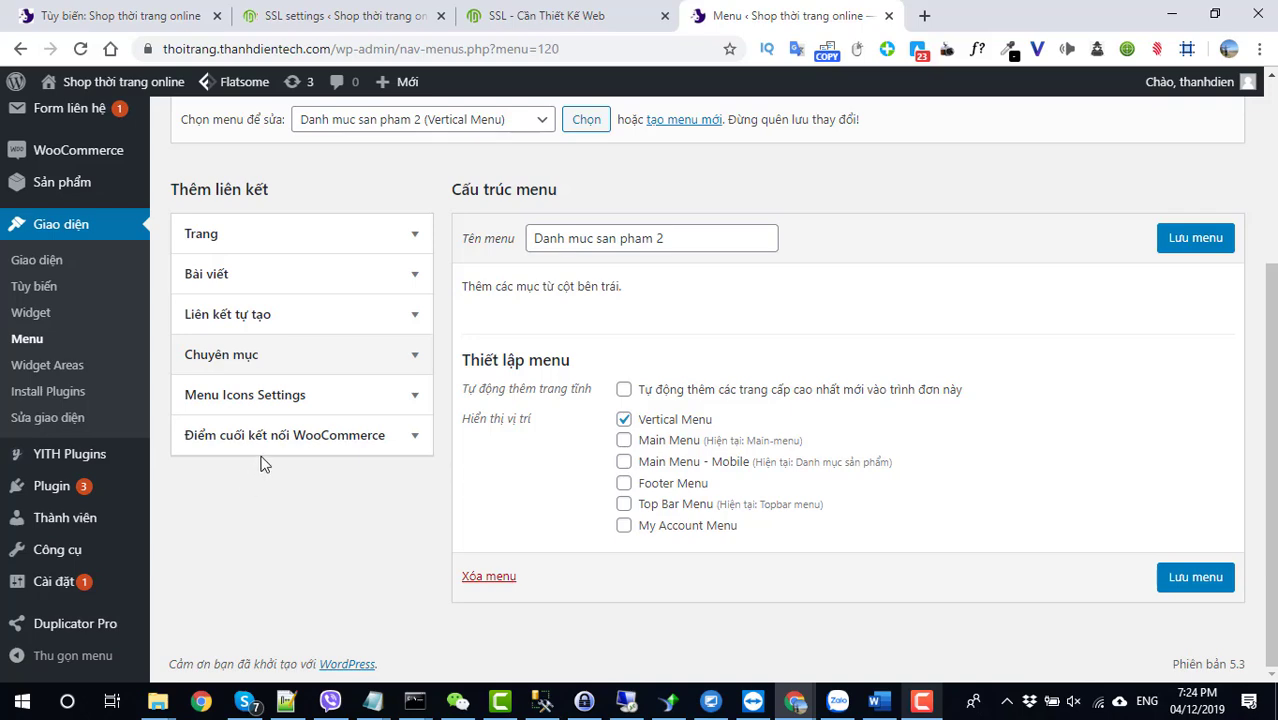
key("Return")
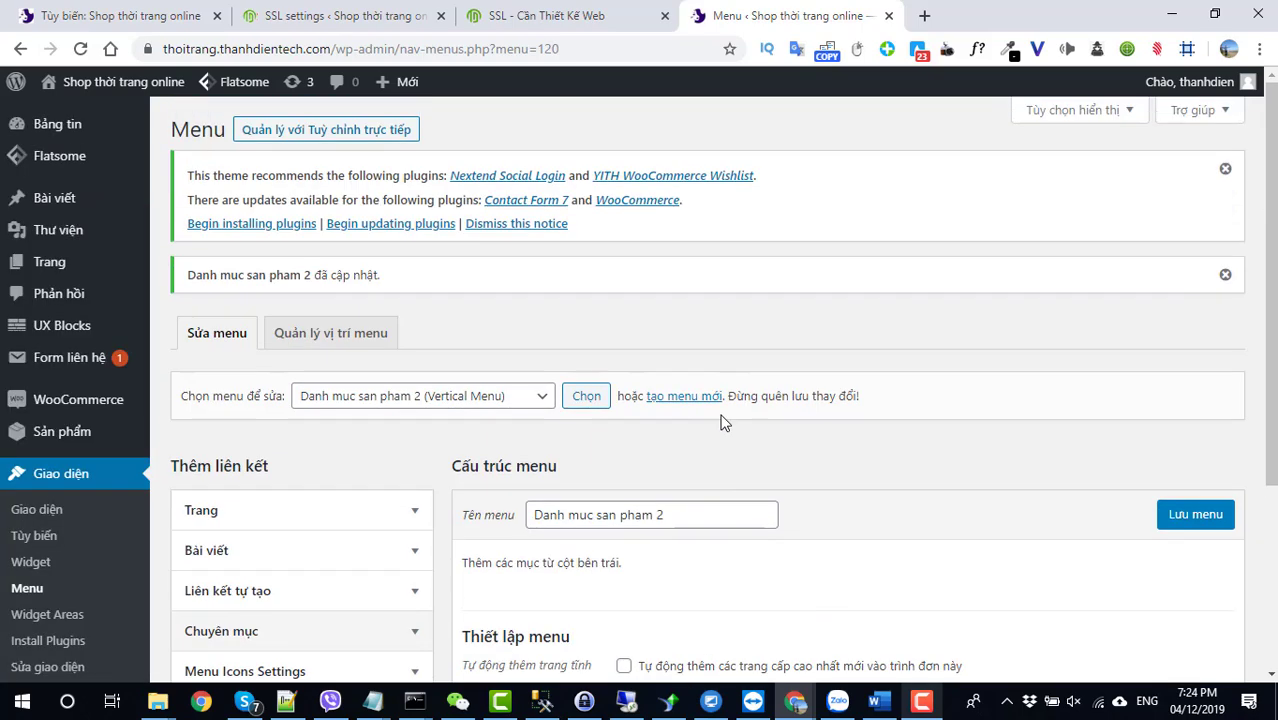
Enable the "Danh mục sản phẩm" box in the display options and show all product categories in it
left_click(1053, 118)
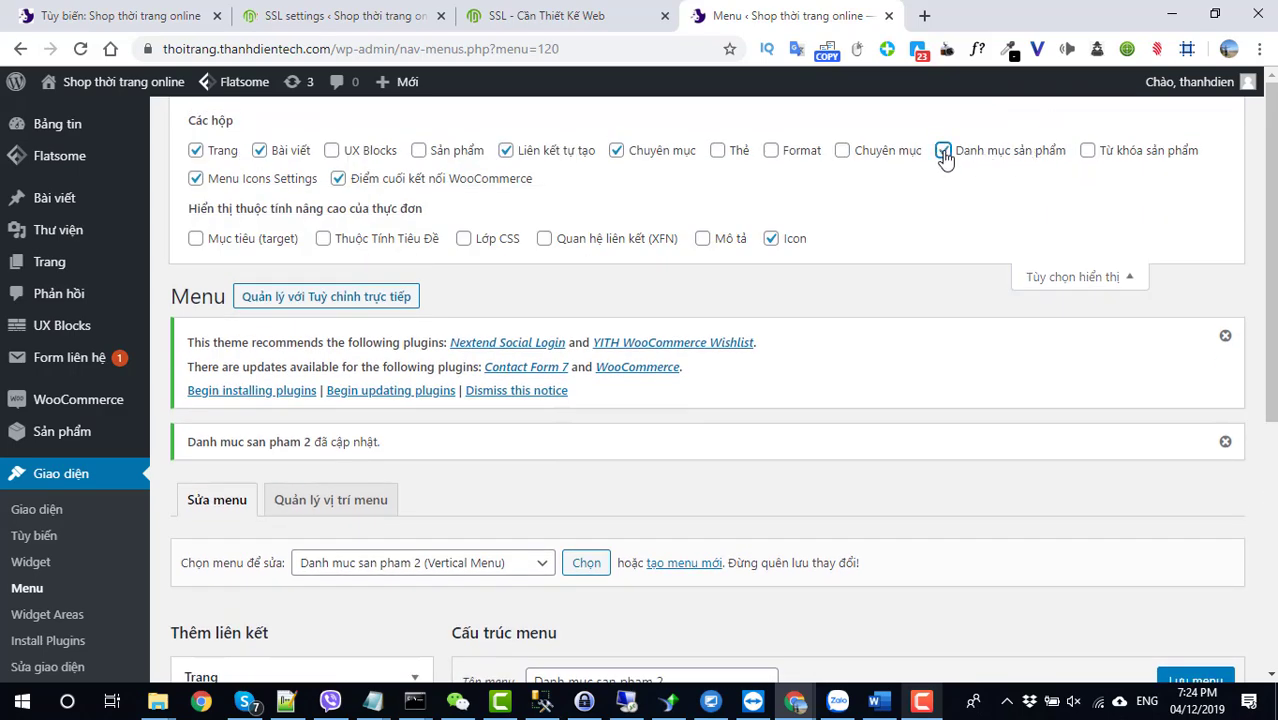
left_click(1058, 278)
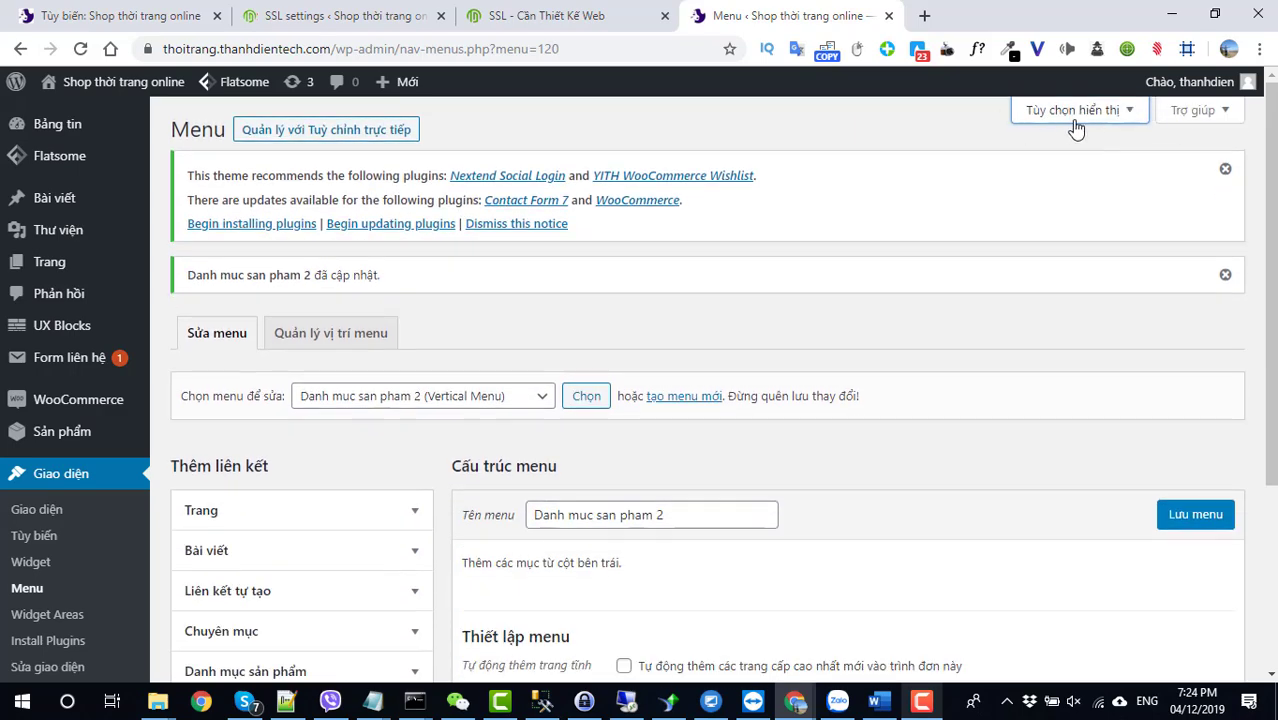
scroll(502, 428, "down", 2)
left_click(250, 485)
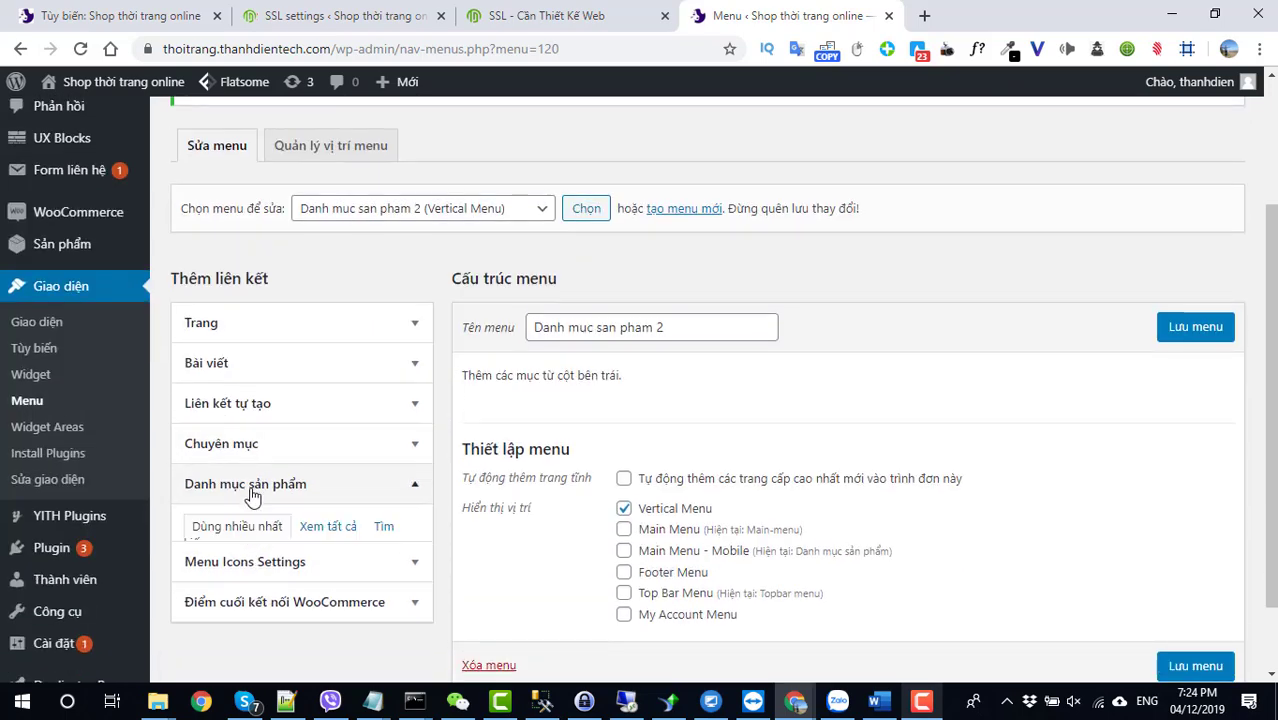
left_click(326, 540)
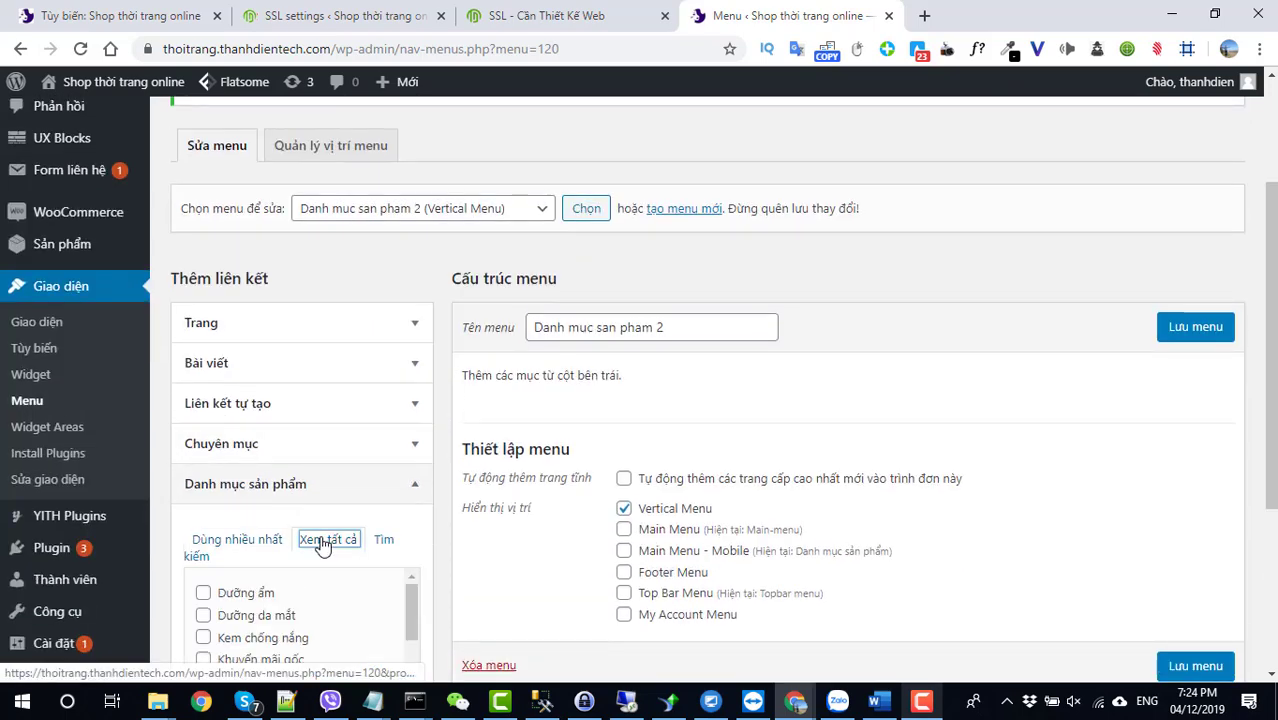
Recheck the "Danh mục sản phẩm" display option against the box offered for adding links
scroll(326, 540, "down", 3)
scroll(1098, 223, "up", 2)
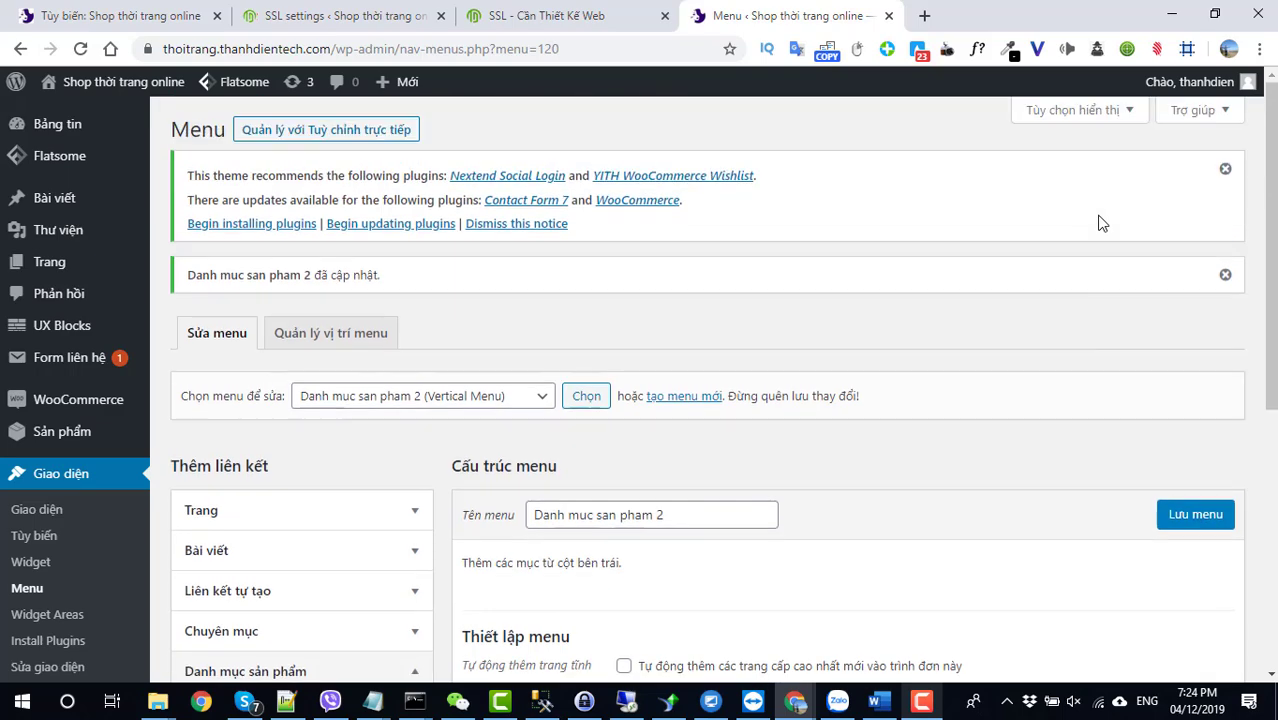
left_click(1072, 114)
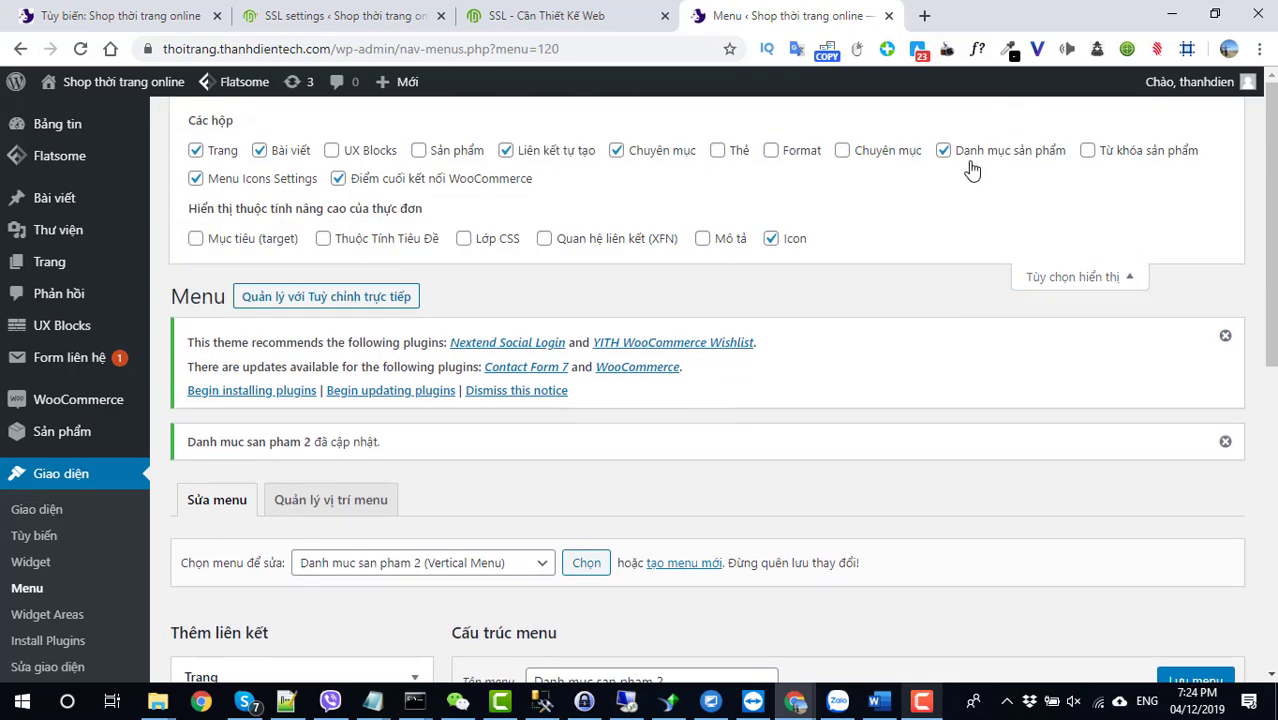
scroll(754, 316, "down", 4)
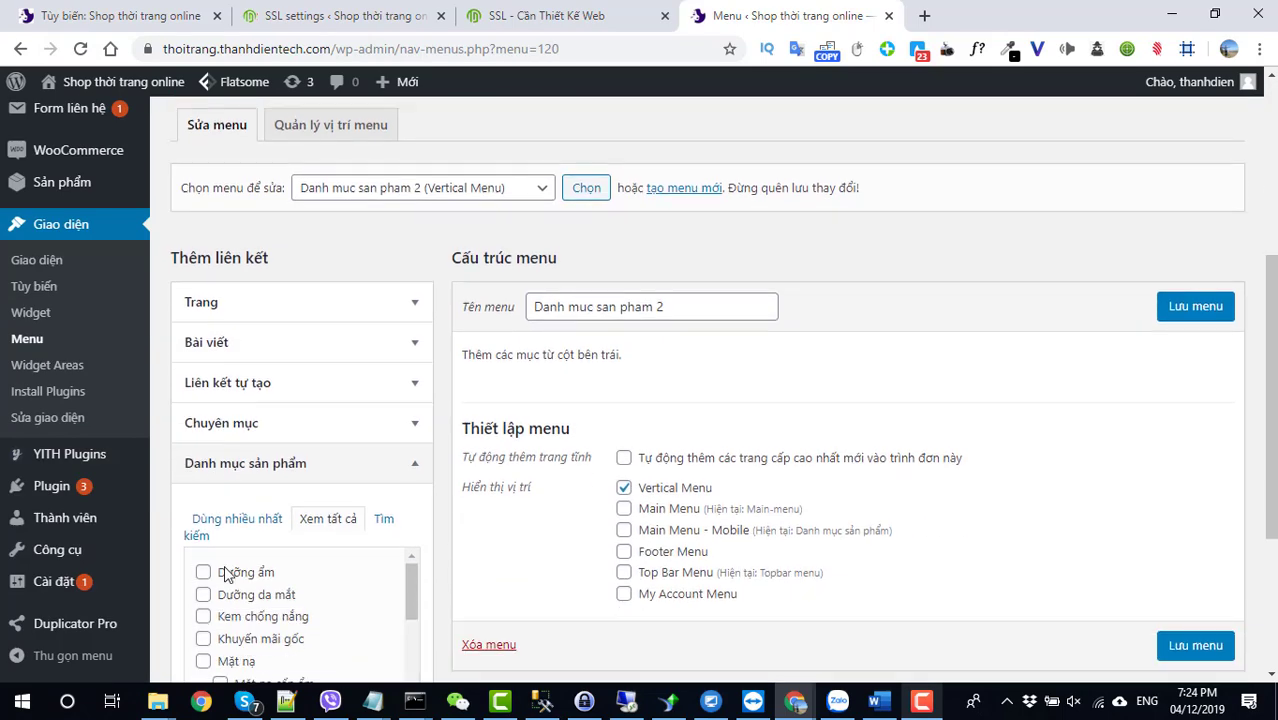
scroll(1107, 210, "up", 4)
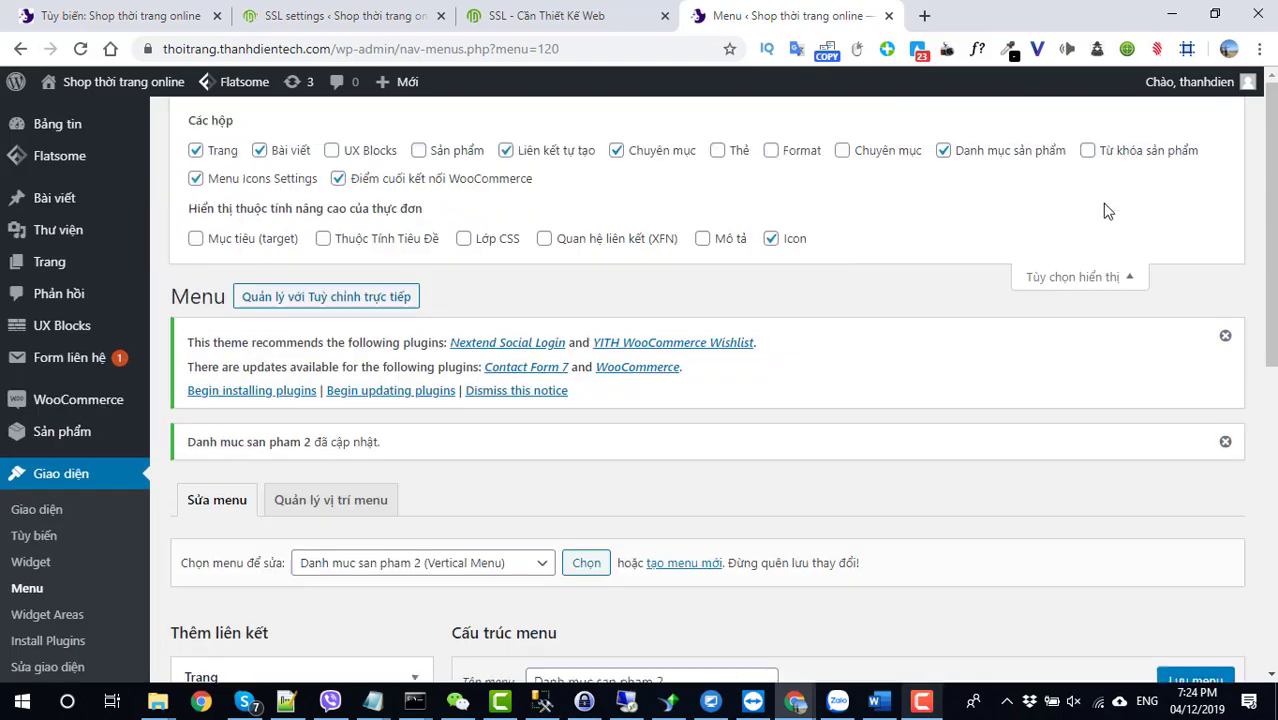
left_click(1055, 286)
left_click(1052, 118)
Review the full list of product categories and subcategories available for the menu
scroll(419, 436, "down", 5)
scroll(360, 500, "down", 3)
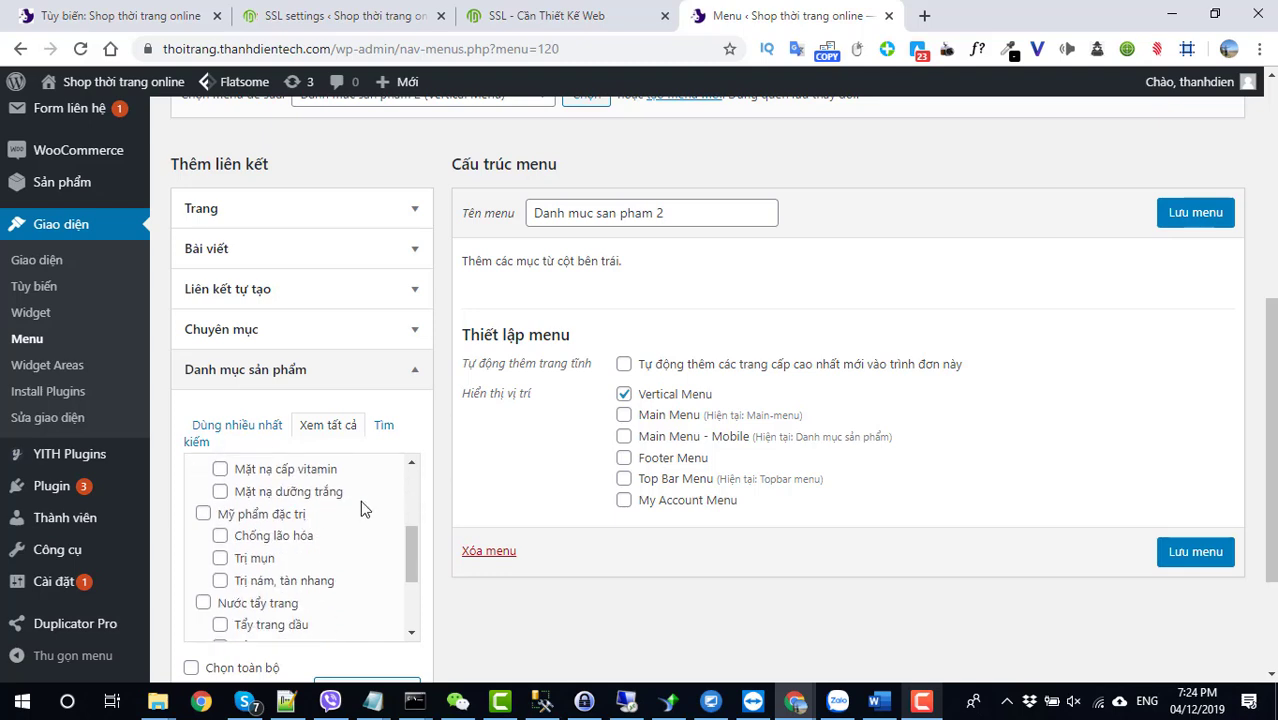
left_click(404, 385)
left_click(402, 398)
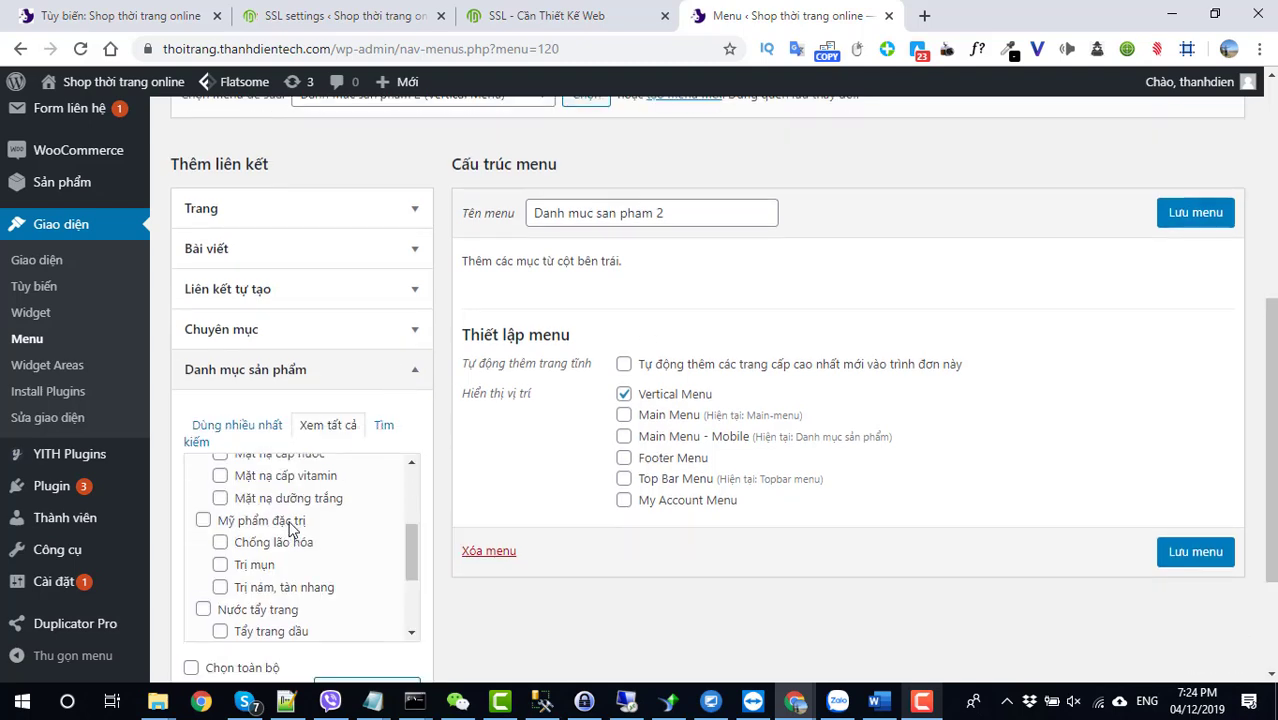
scroll(290, 529, "up", 2)
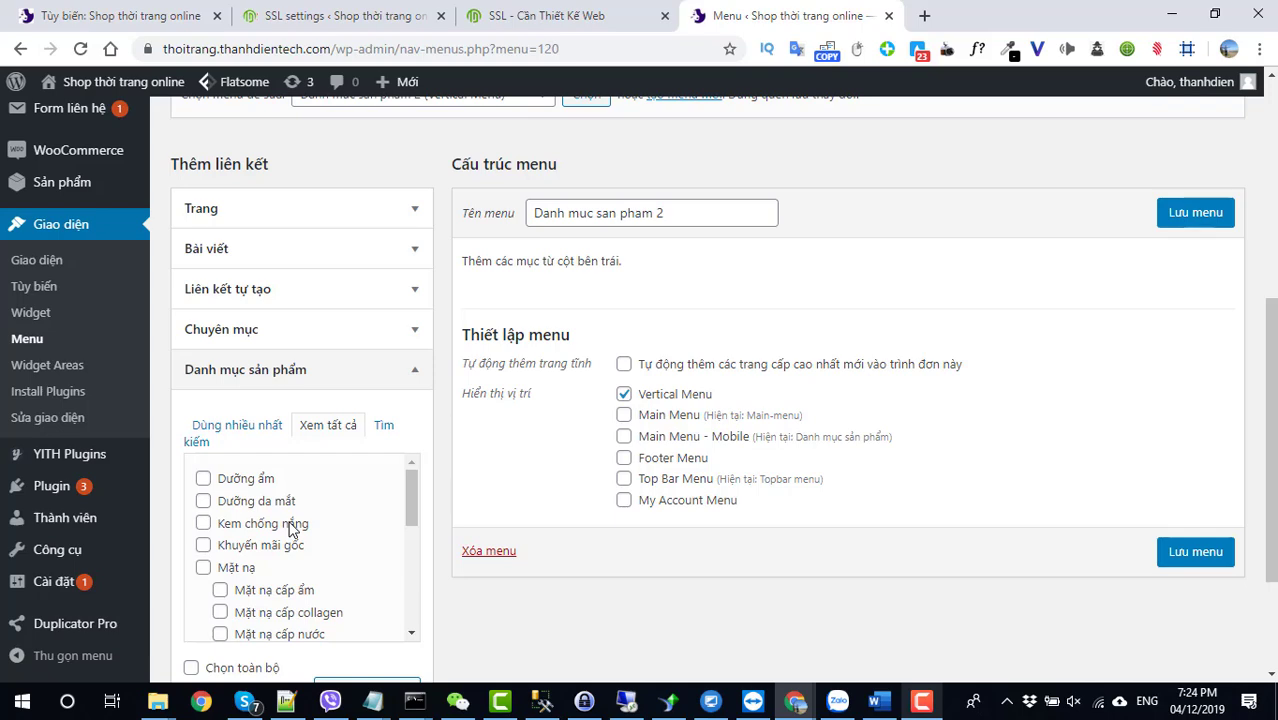
Consult the Word list and add the product categories Nước tẩy trang, Tẩy trang dầu and Tẩy trang nước to the menu
left_click(878, 703)
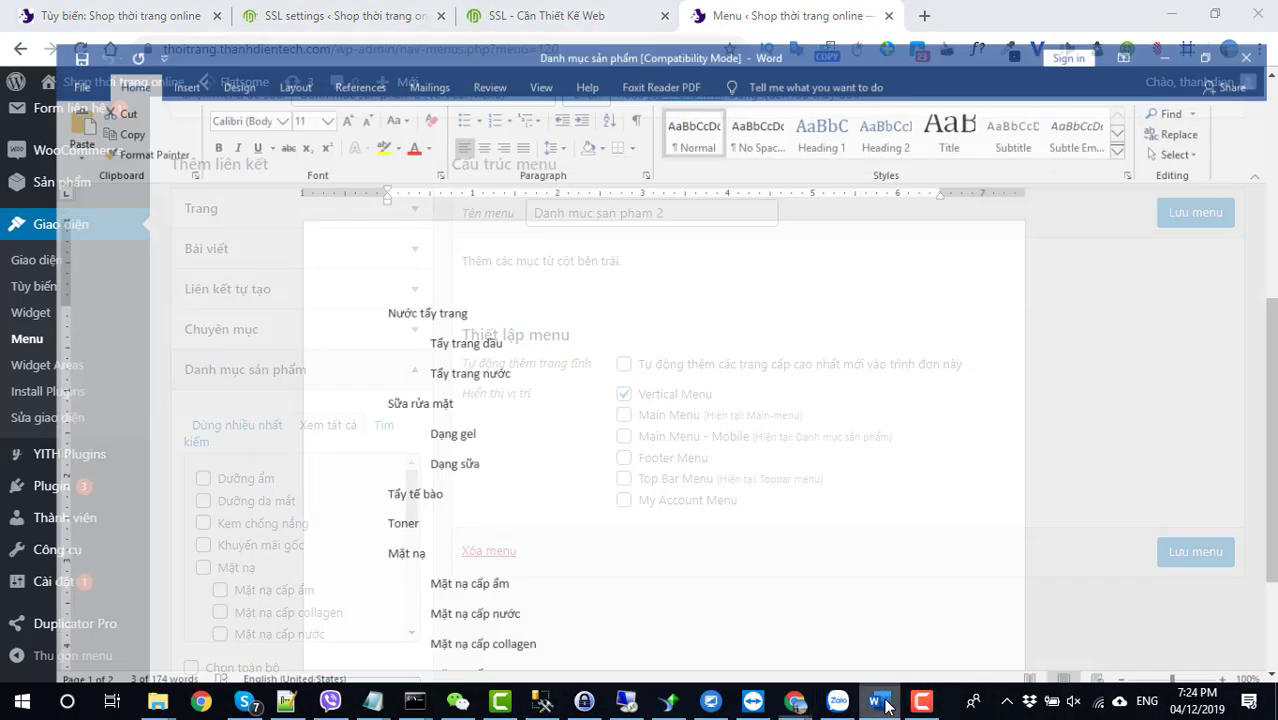
left_click(878, 703)
scroll(294, 525, "down", 5)
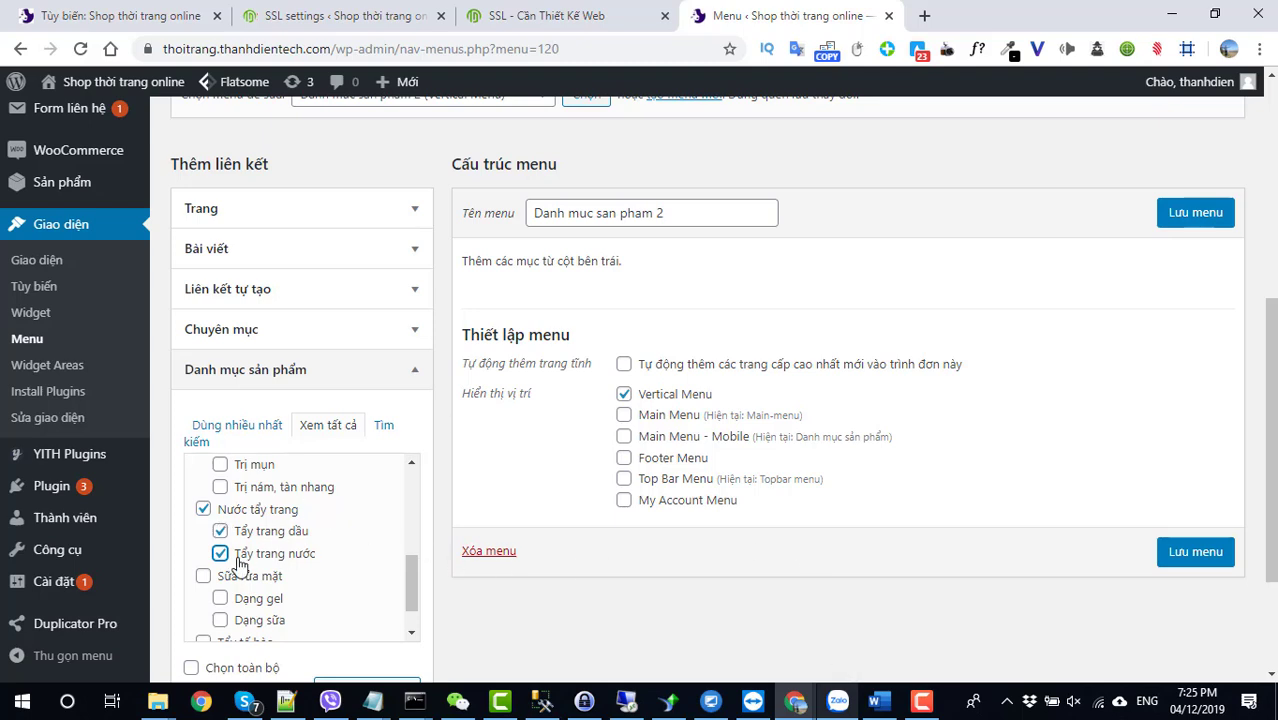
scroll(321, 531, "down", 3)
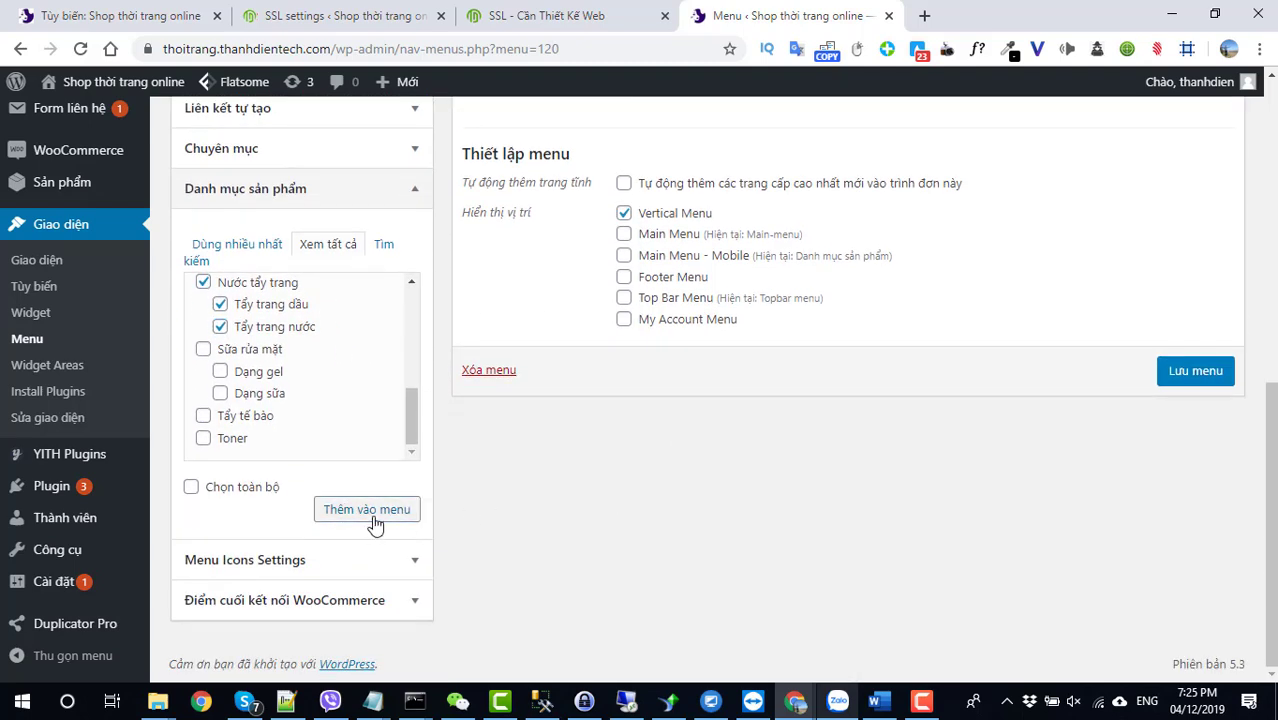
left_click(374, 526)
Nest Tẩy trang dầu and Tẩy trang nước as sub-items under Nước tẩy trang and save the menu
scroll(755, 456, "up", 3)
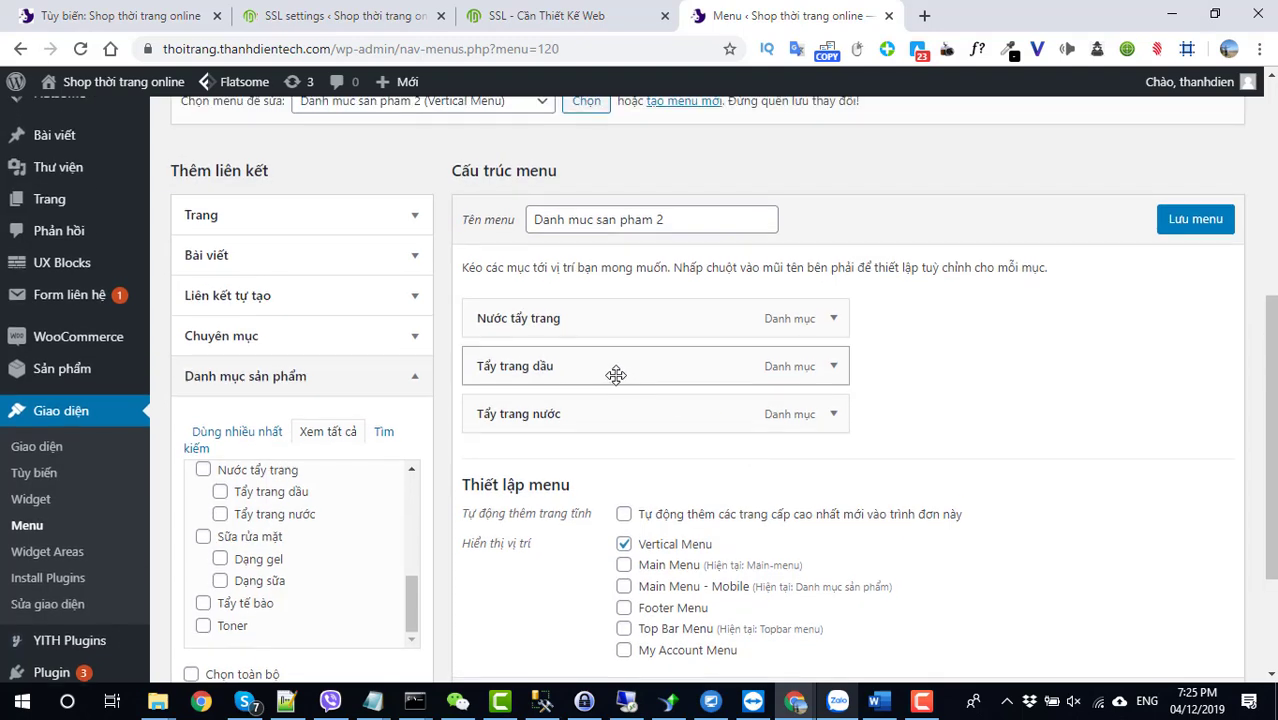
left_click_drag(616, 375, 673, 405)
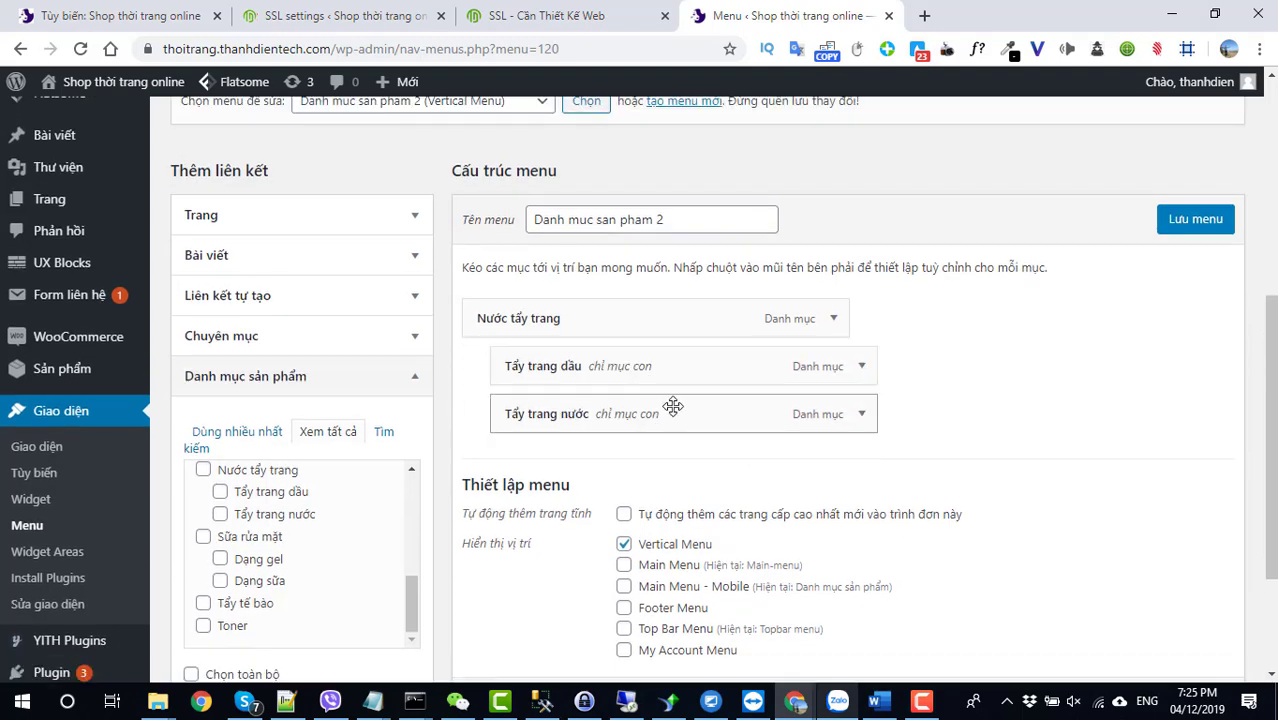
left_click(1177, 228)
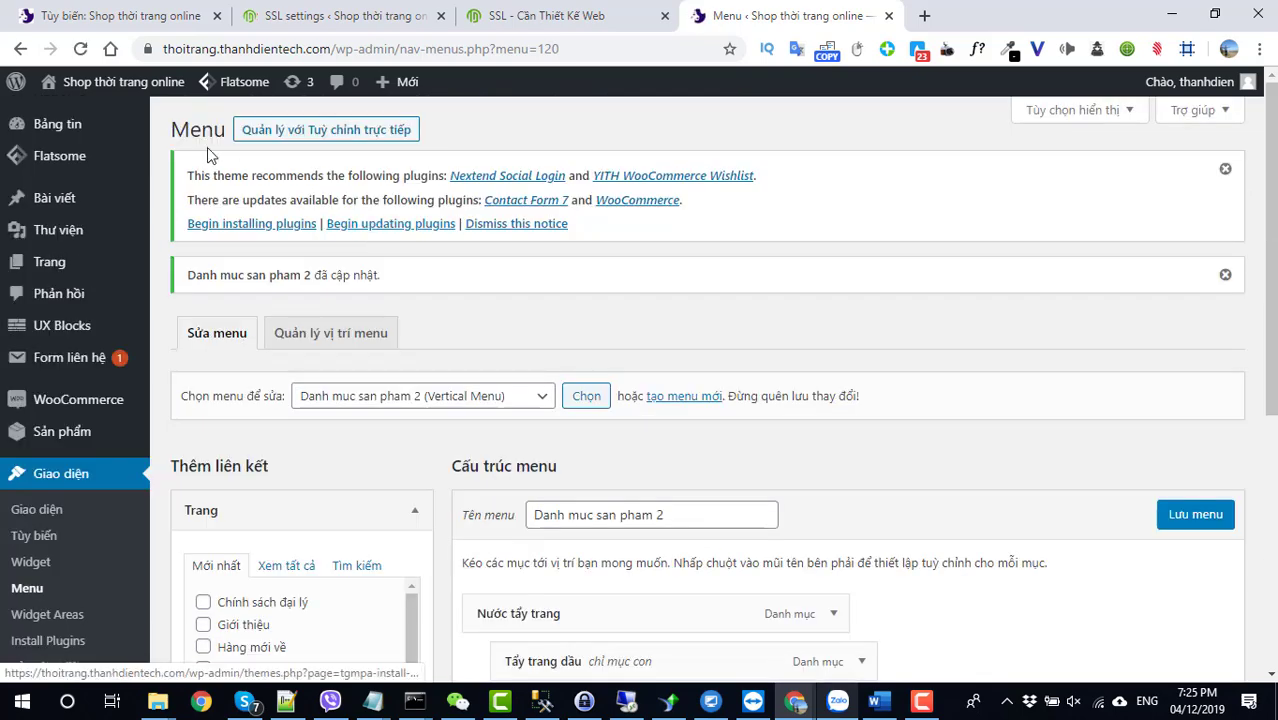
Open the shop's storefront in a new tab and check the Nước tẩy trang submenu in the product category menu
right_click(90, 117)
left_click(125, 124)
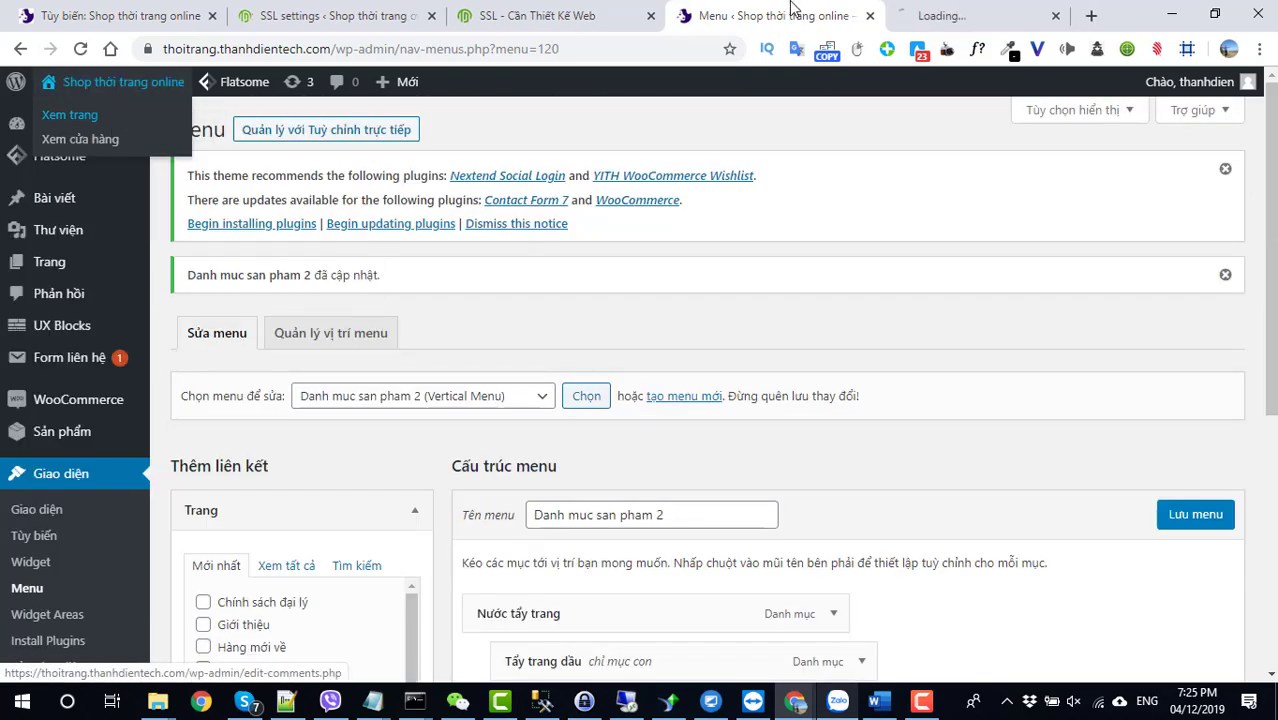
left_click(905, 16)
mouse_move(231, 292)
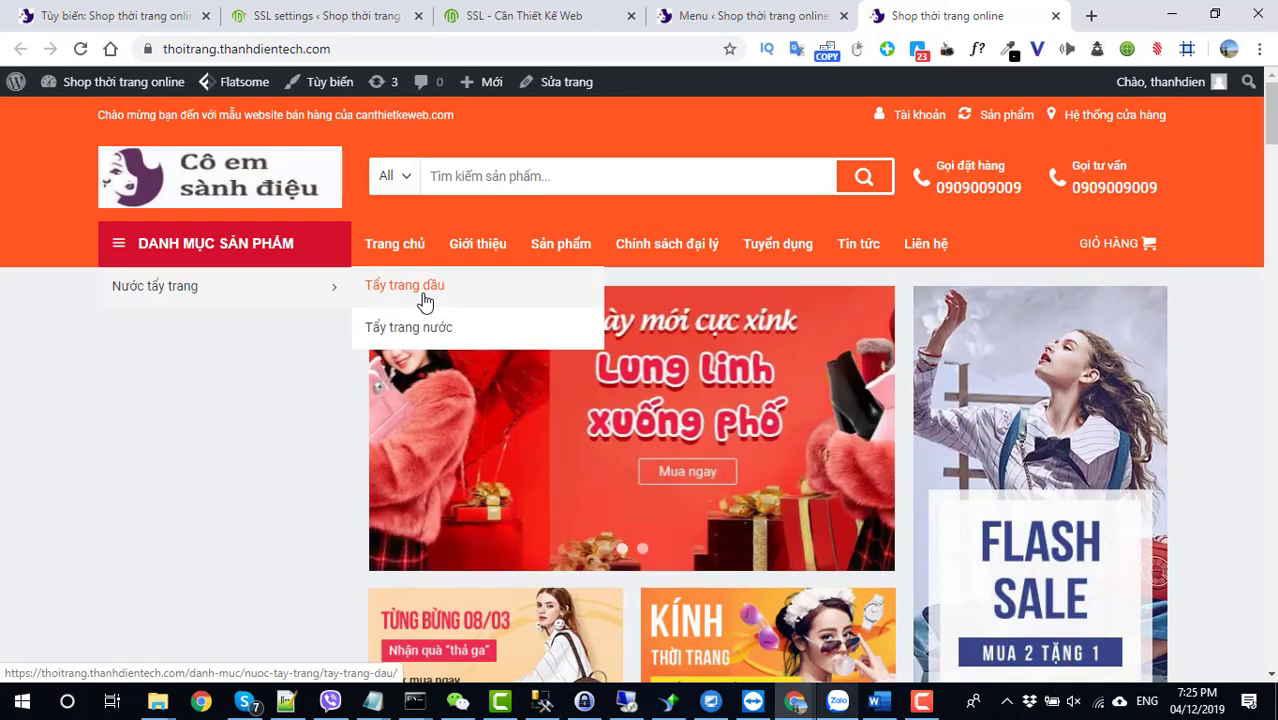
Back in the menu editor, add the product categories Sữa rửa mặt, Dạng gel and Dạng sữa to the menu, following the Word list
left_click(731, 18)
scroll(626, 470, "down", 5)
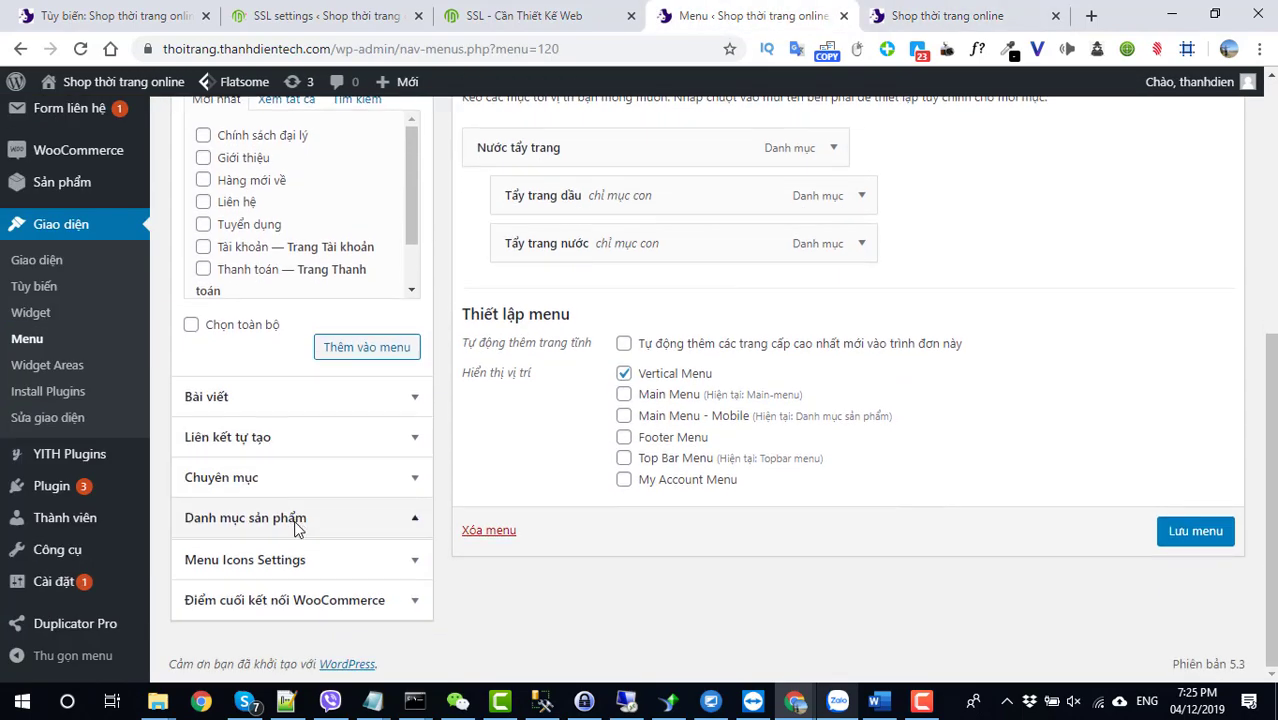
left_click(298, 518)
left_click(322, 308)
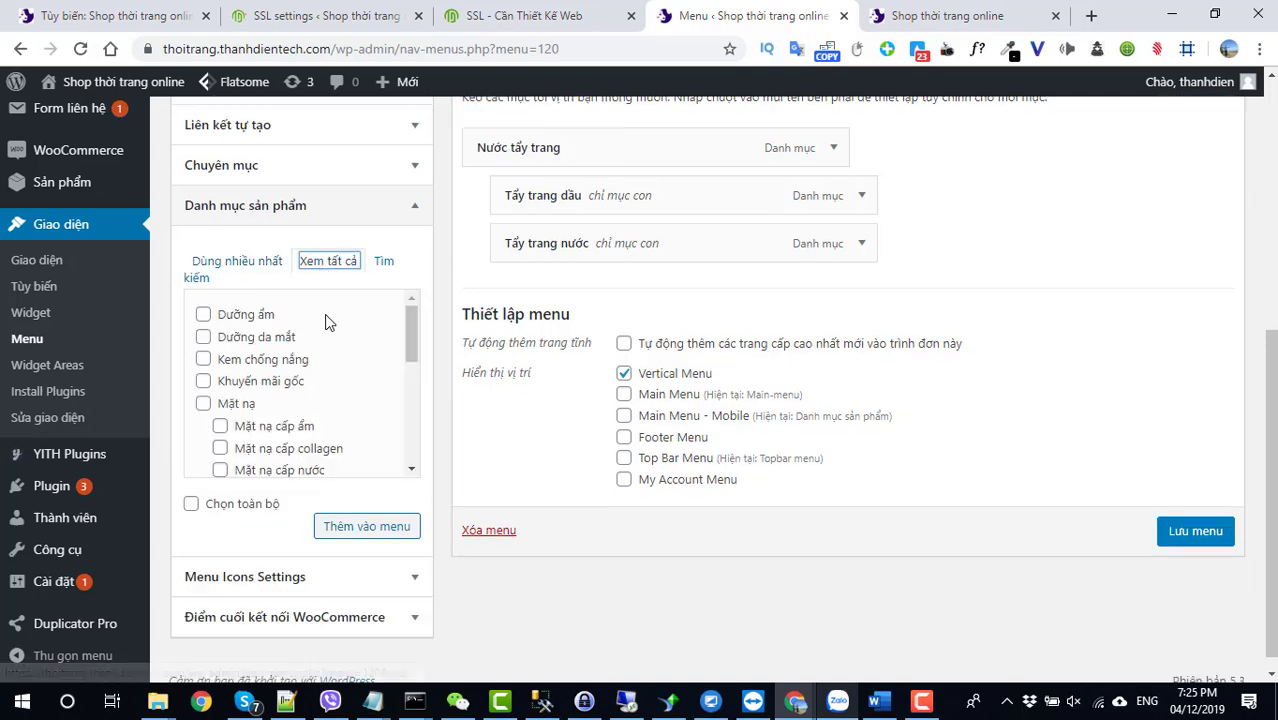
scroll(283, 393, "down", 5)
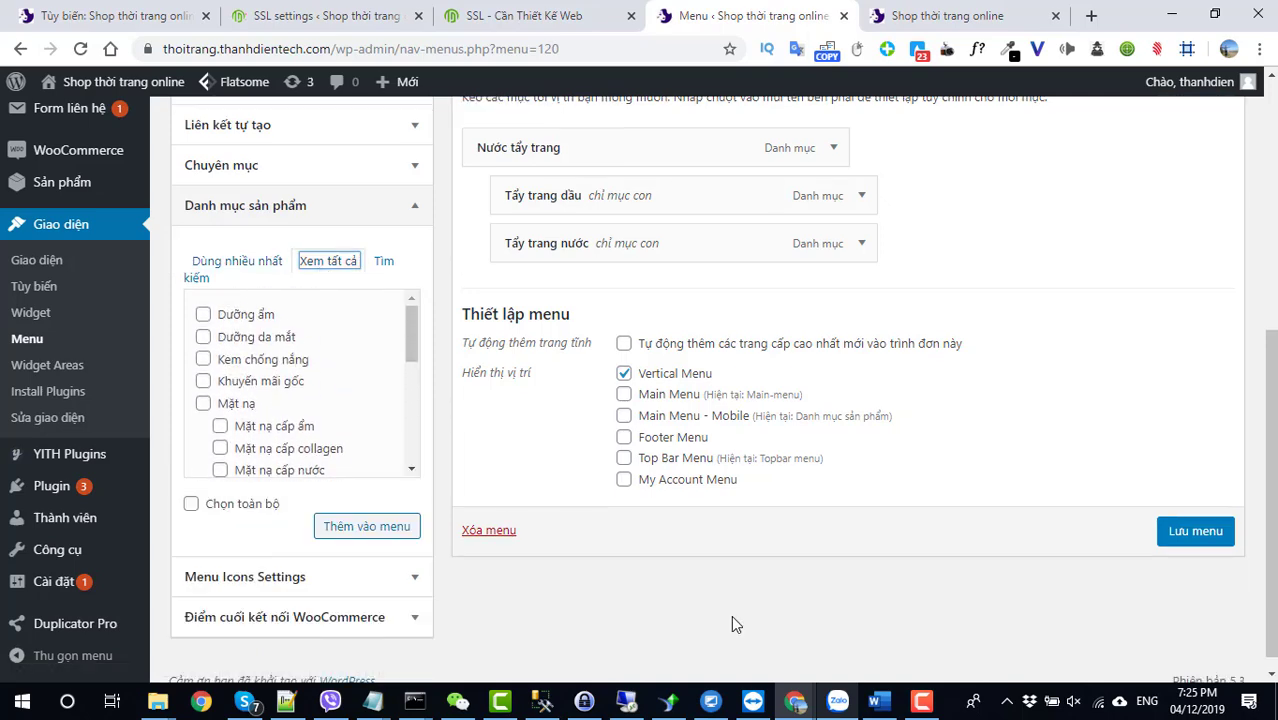
left_click(876, 701)
left_click(796, 701)
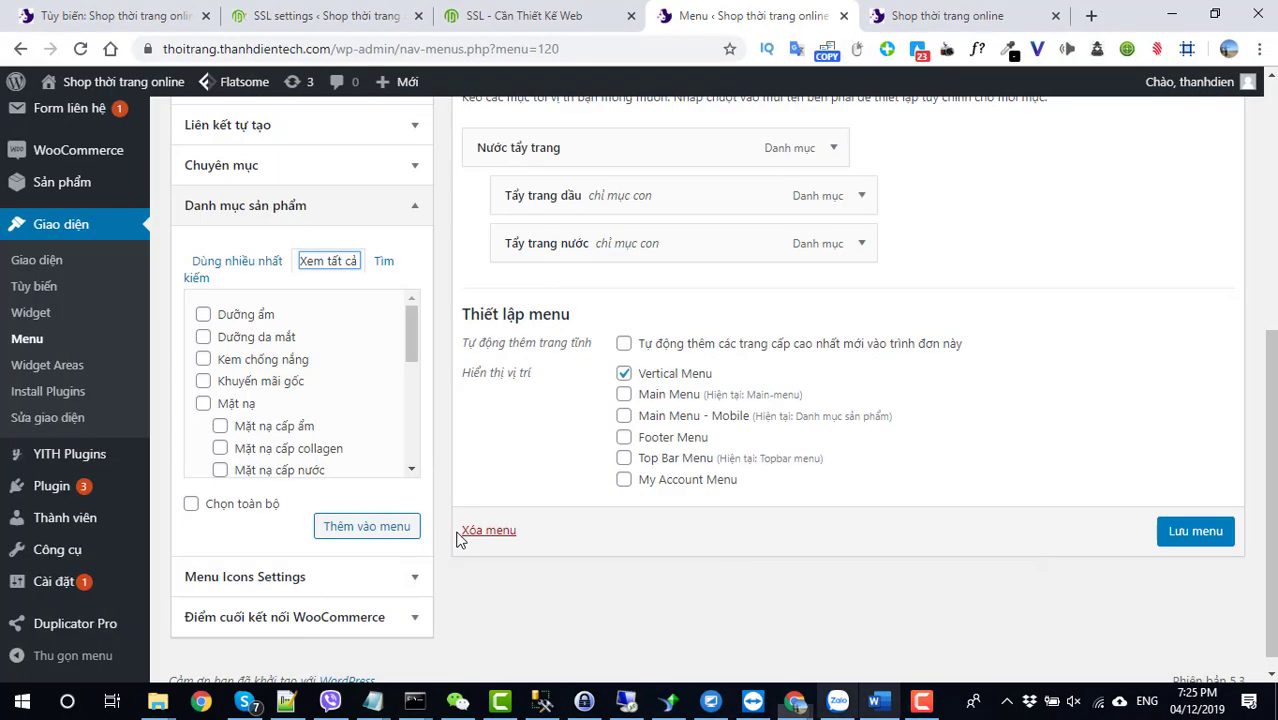
scroll(250, 380, "down", 3)
scroll(257, 404, "down", 2)
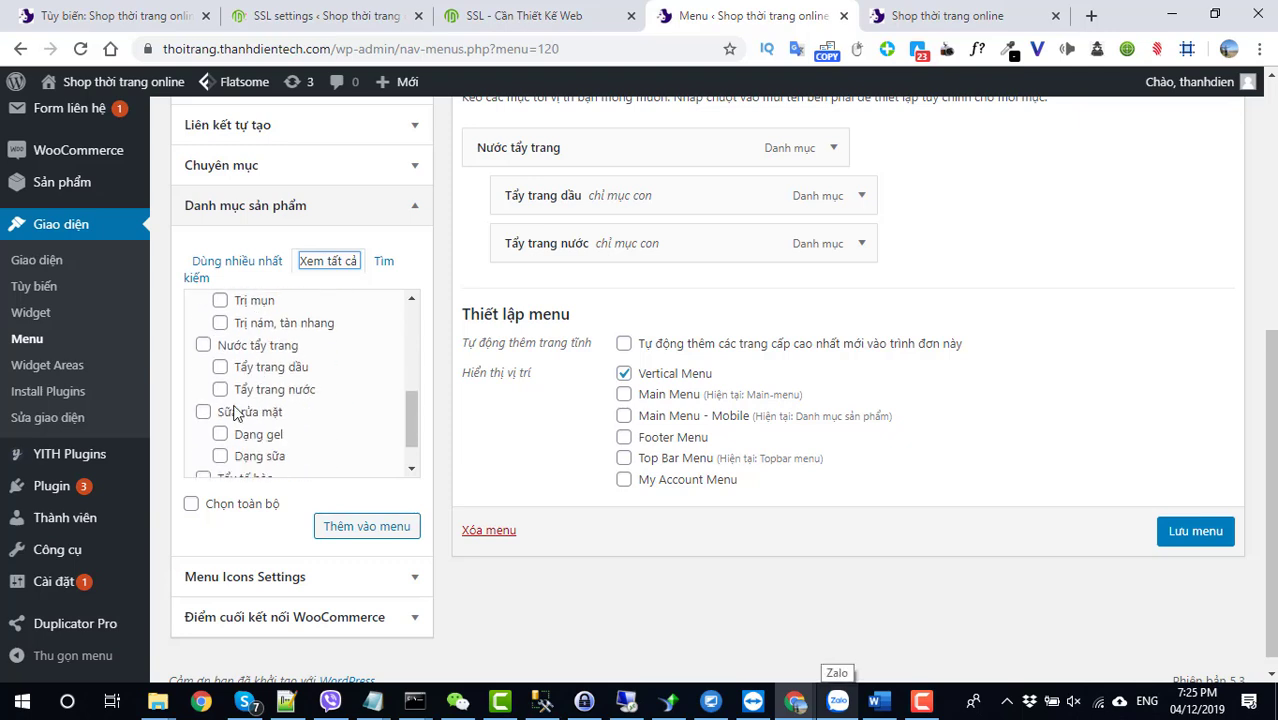
left_click(344, 537)
Nest Dạng gel and Dạng sữa as sub-items under Sữa rửa mặt and save the menu
left_click_drag(548, 351, 595, 346)
left_click_drag(579, 391, 622, 388)
scroll(1150, 540, "down", 2)
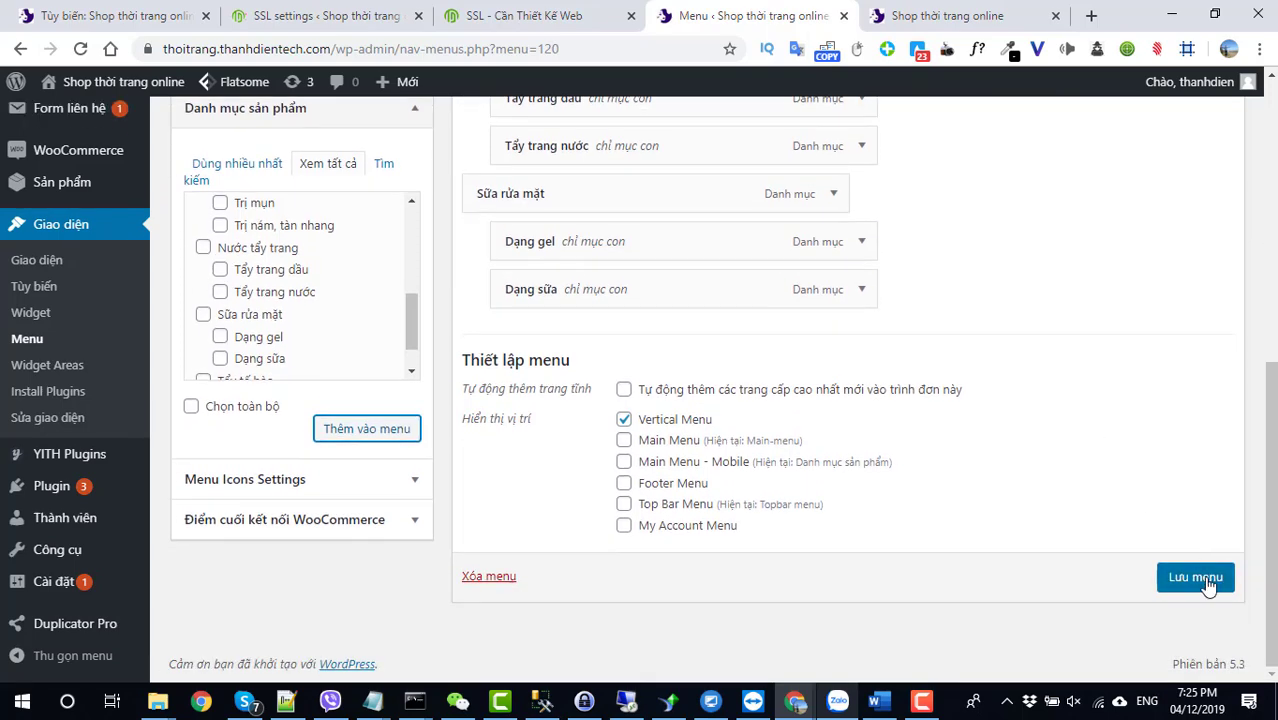
left_click(1206, 580)
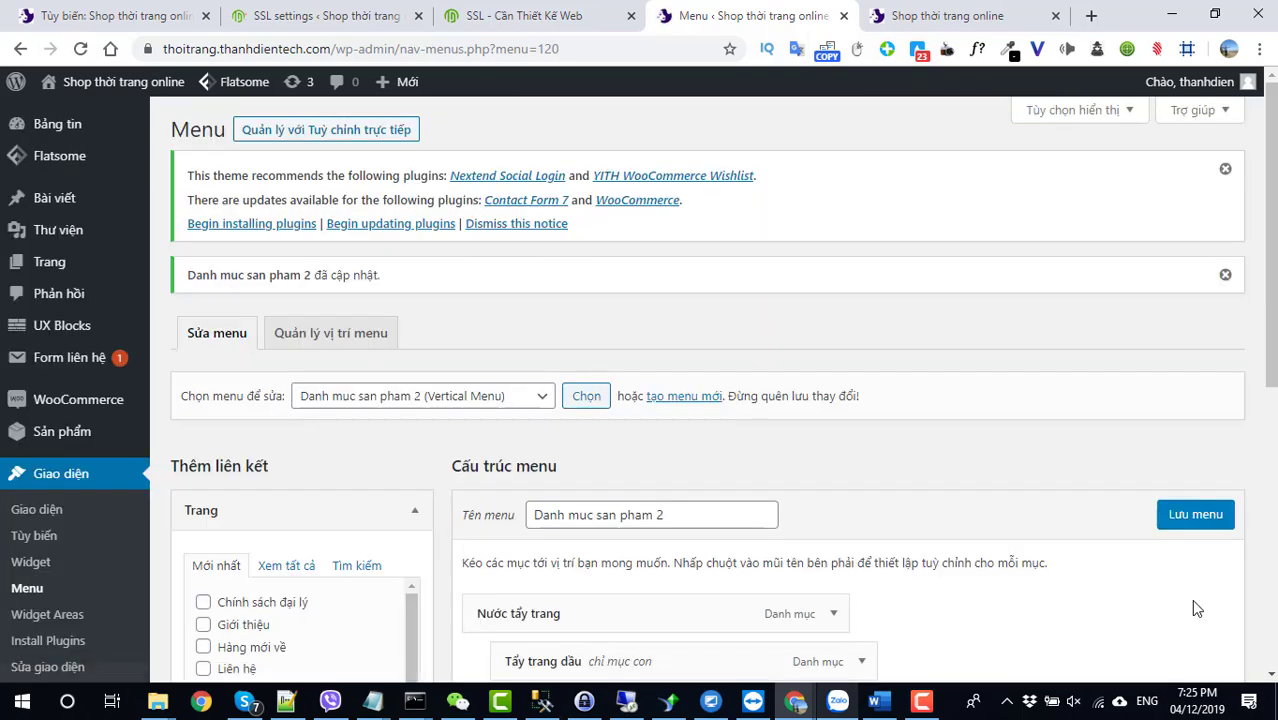
Reload the storefront and check that the product category menu includes Sữa rửa mặt
left_click(893, 20)
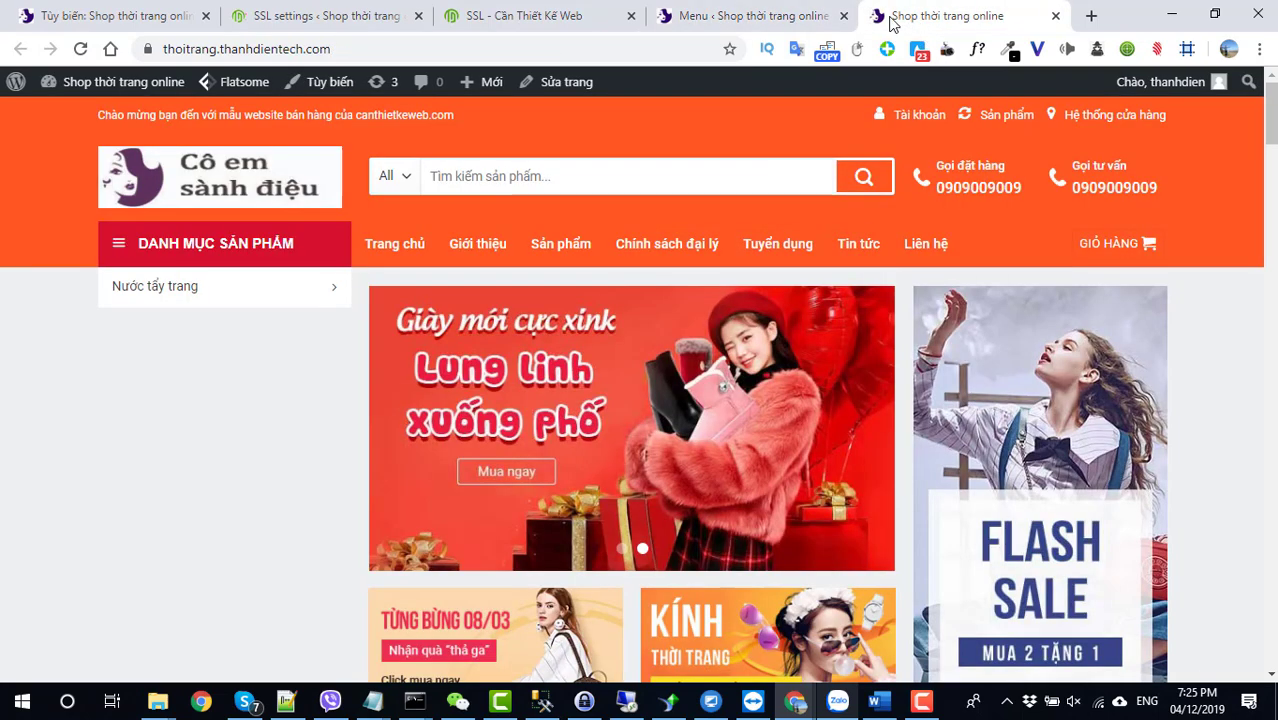
left_click(80, 48)
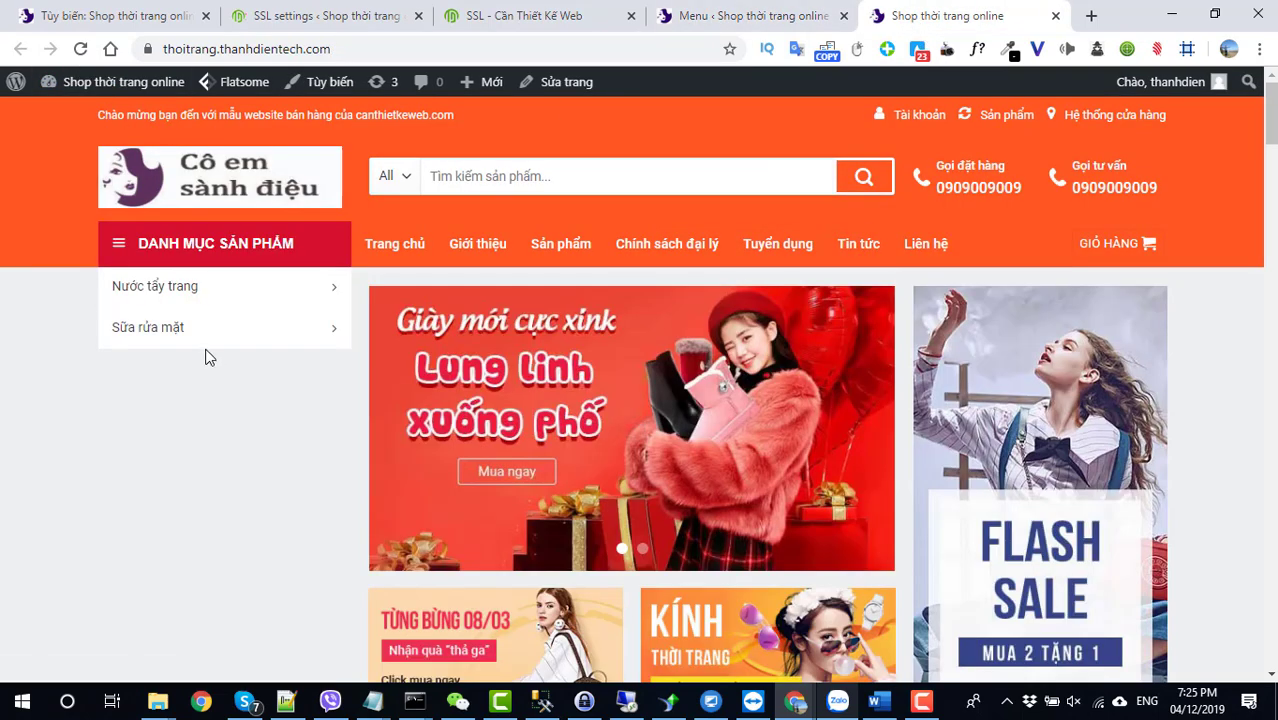
mouse_move(451, 340)
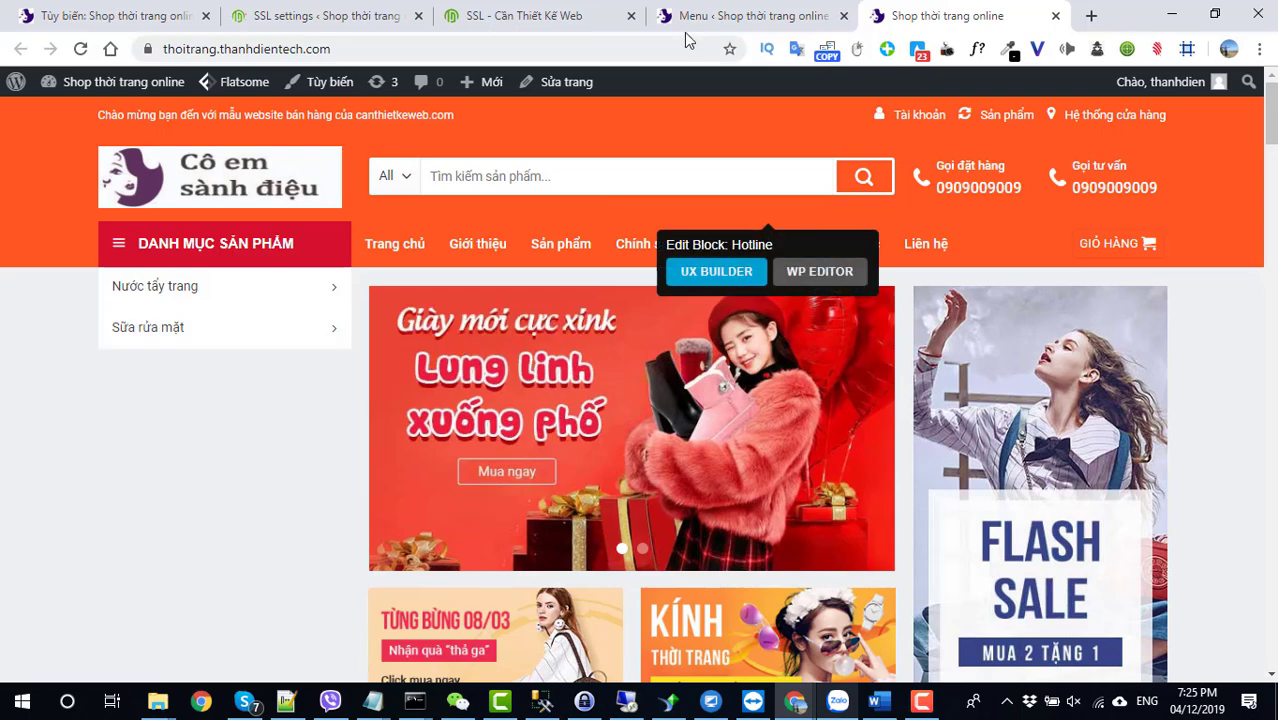
Back in the menu editor, show the complete list of product categories available for adding to the menu
left_click(142, 18)
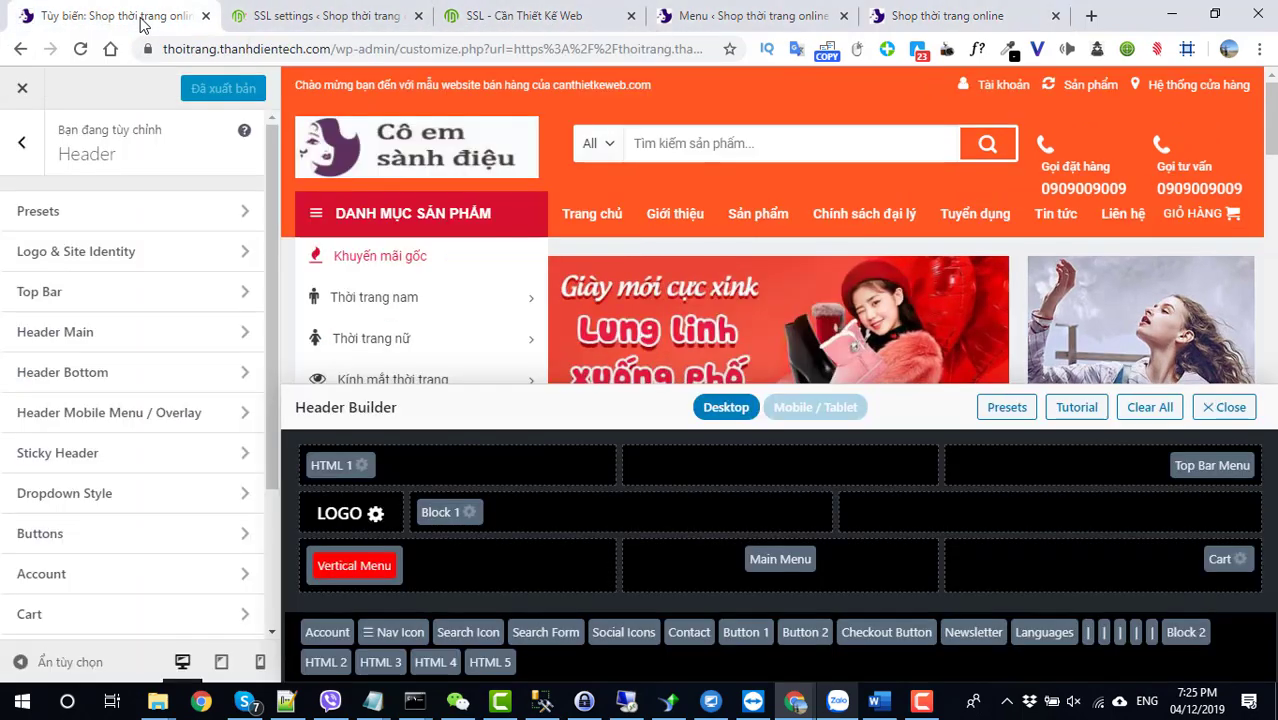
left_click(697, 18)
scroll(419, 451, "down", 6)
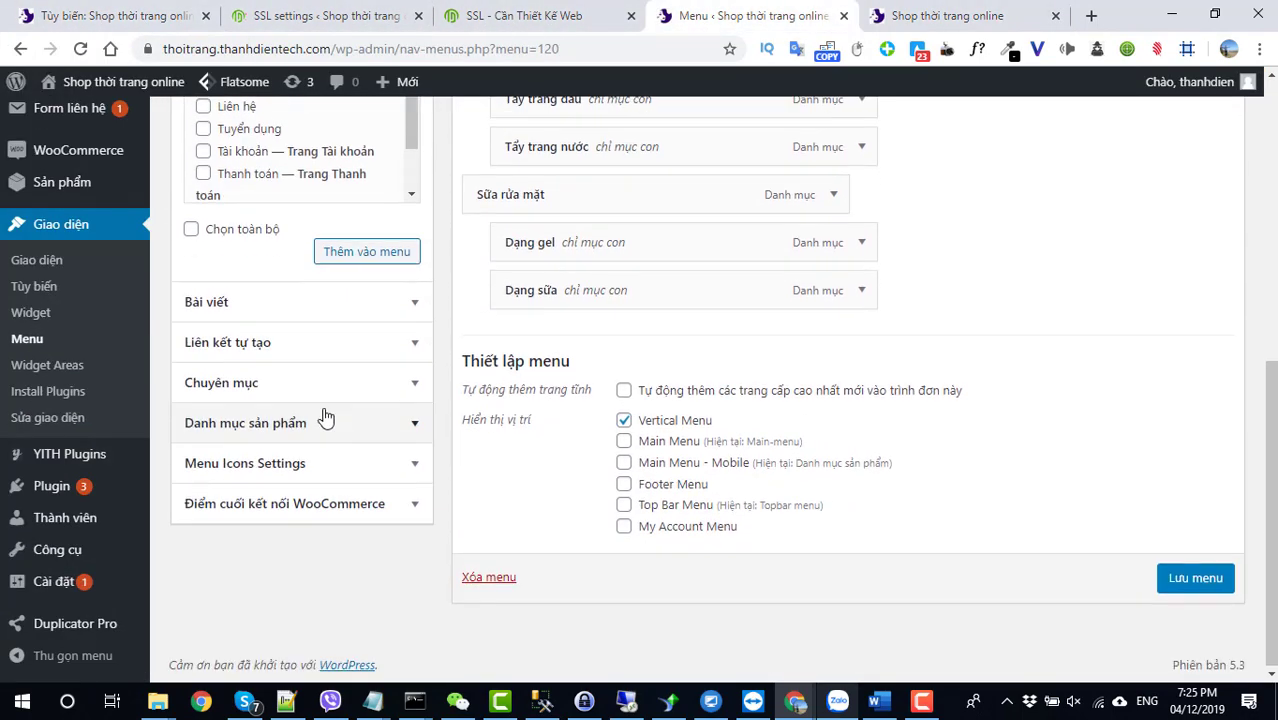
left_click(270, 430)
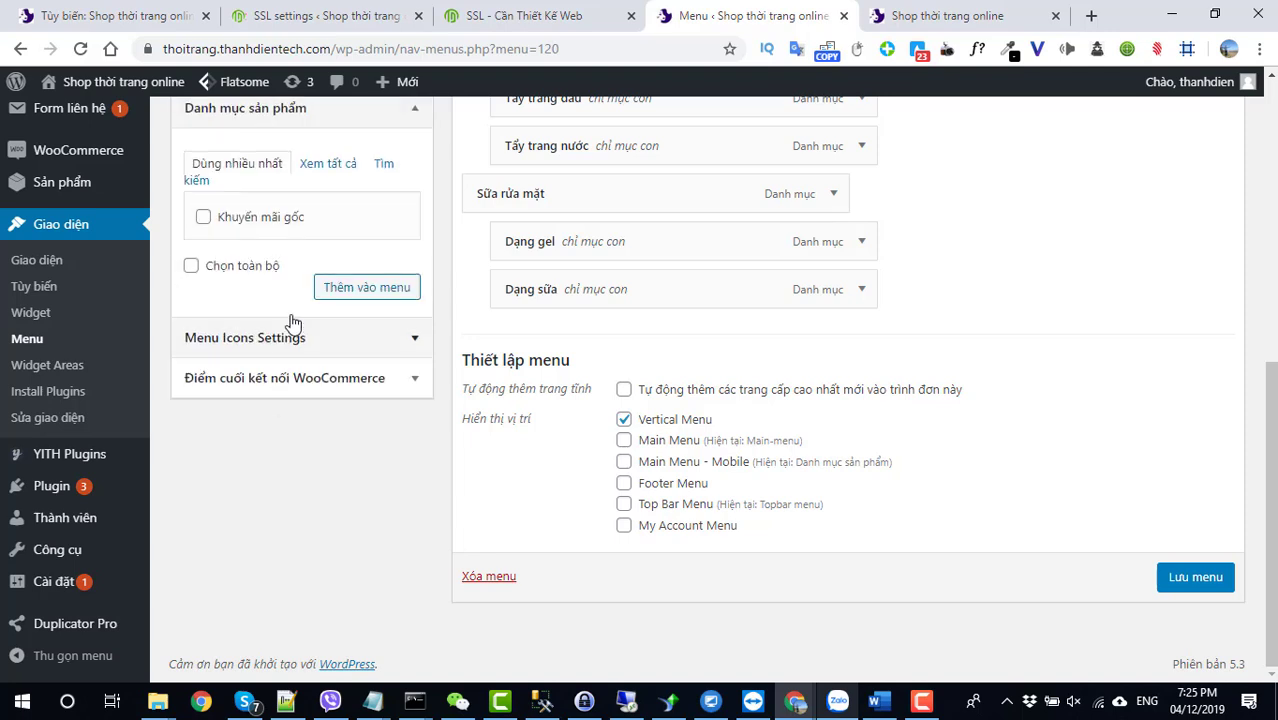
left_click(330, 167)
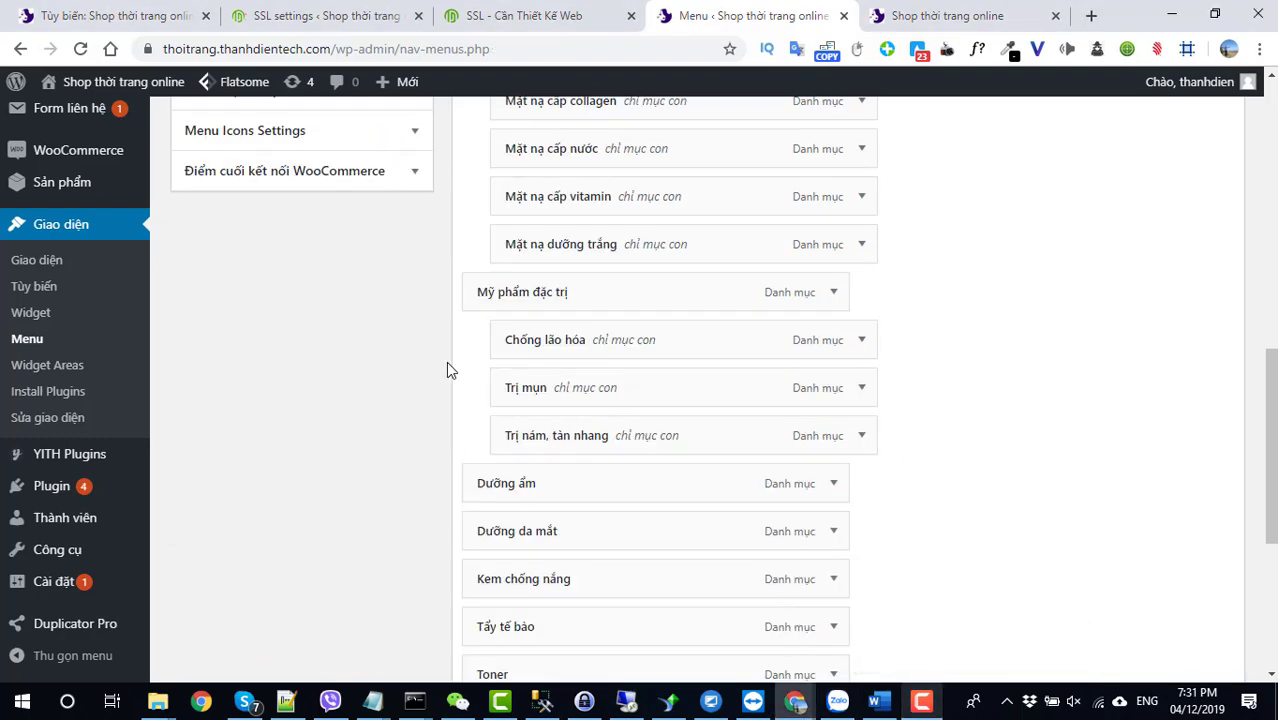
Review the whole structure of the Danh muc san pham 2 menu and its display location setting
scroll(446, 365, "down", 4)
scroll(630, 414, "up", 15)
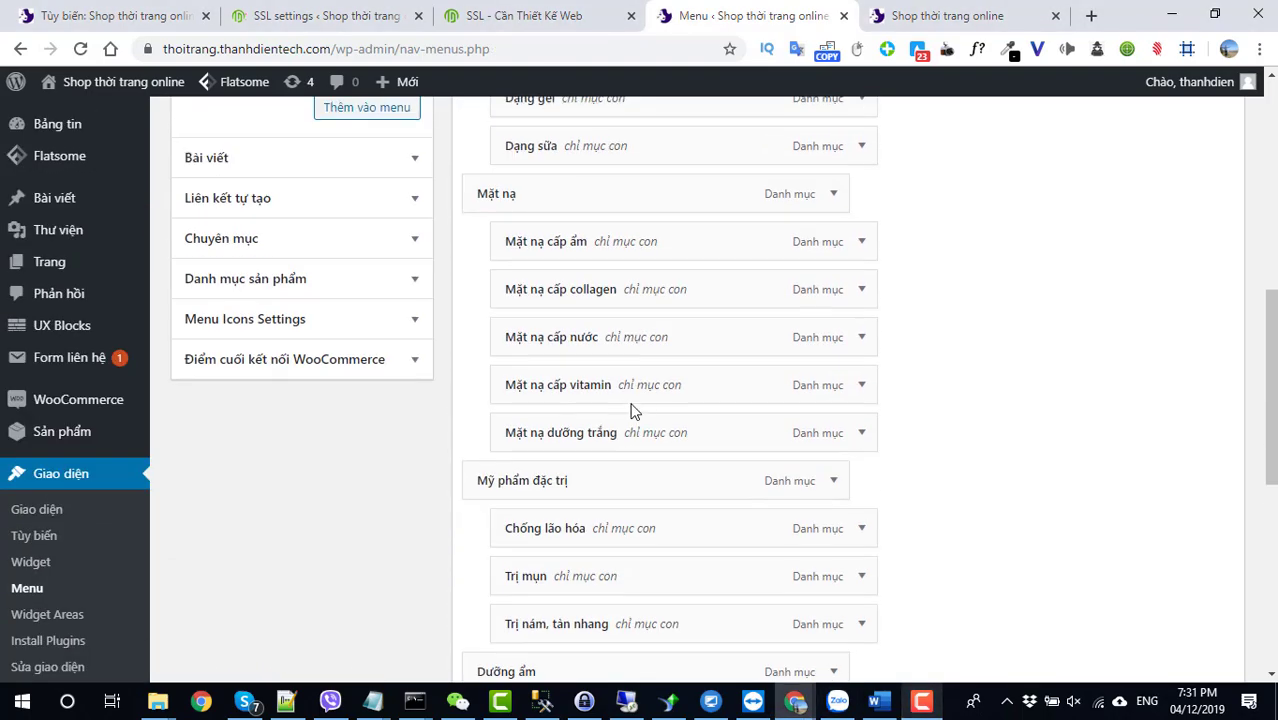
scroll(630, 408, "down", 15)
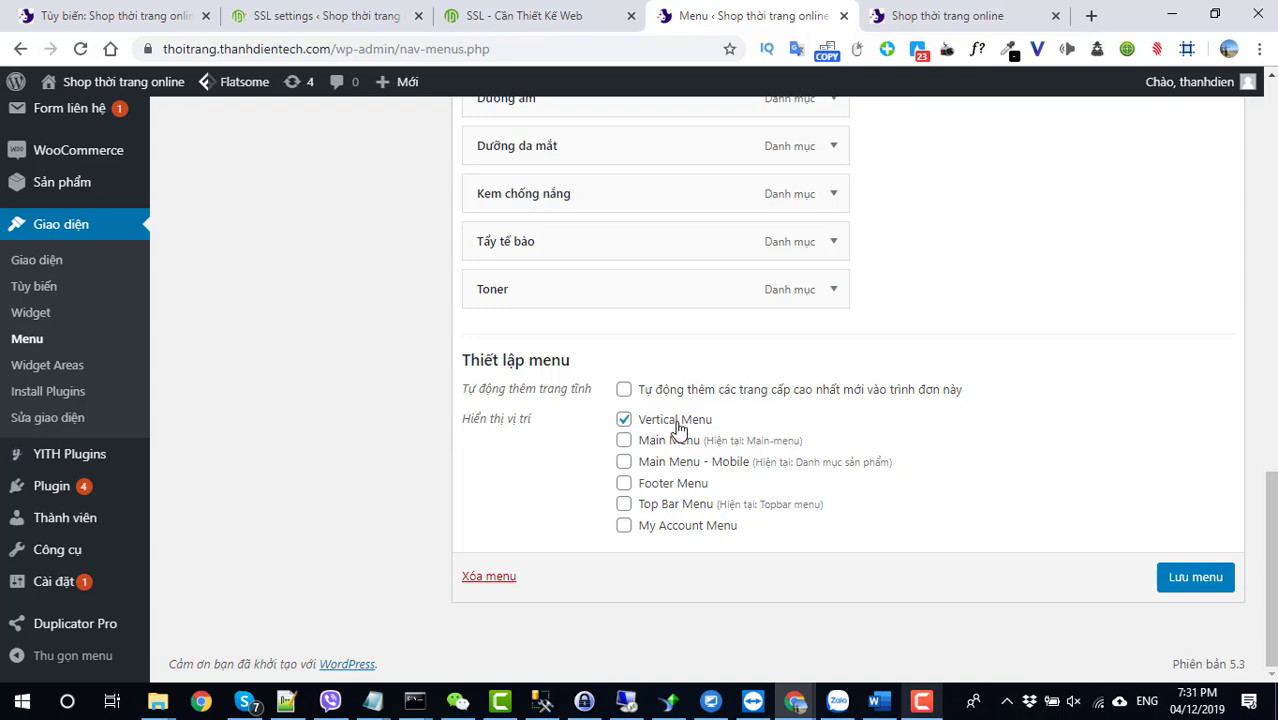
scroll(678, 430, "up", 15)
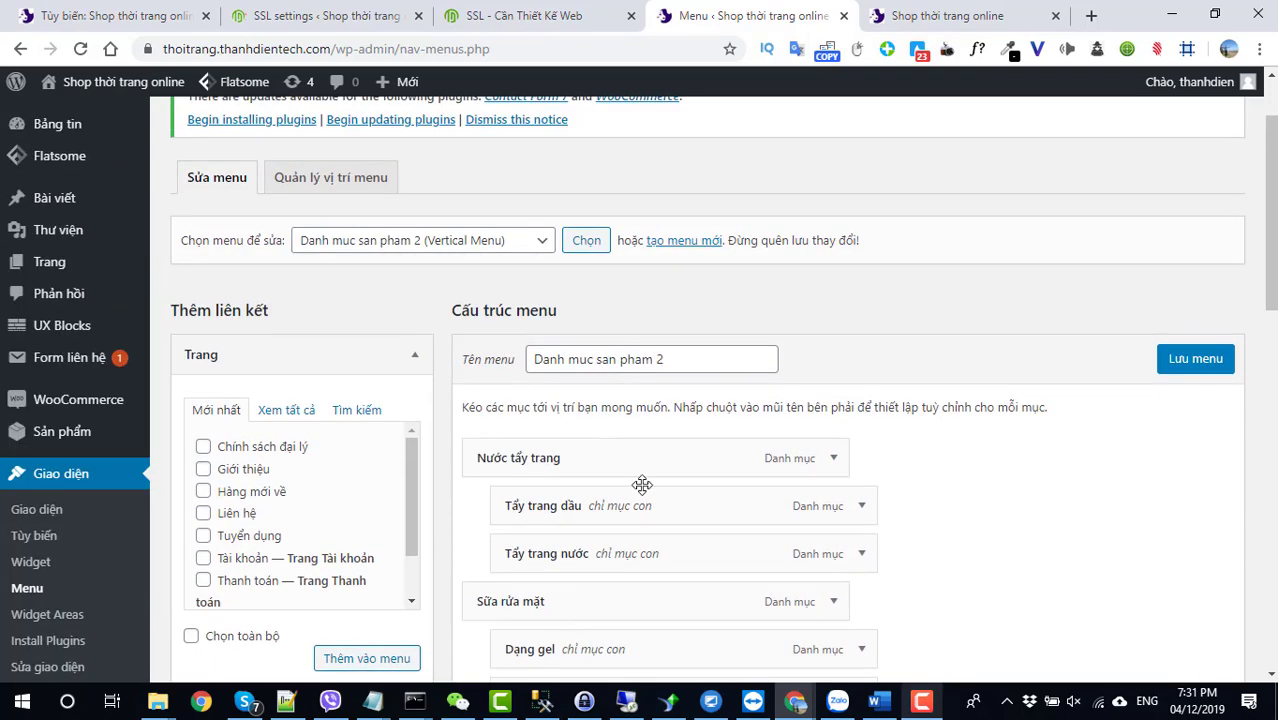
scroll(620, 450, "down", 4)
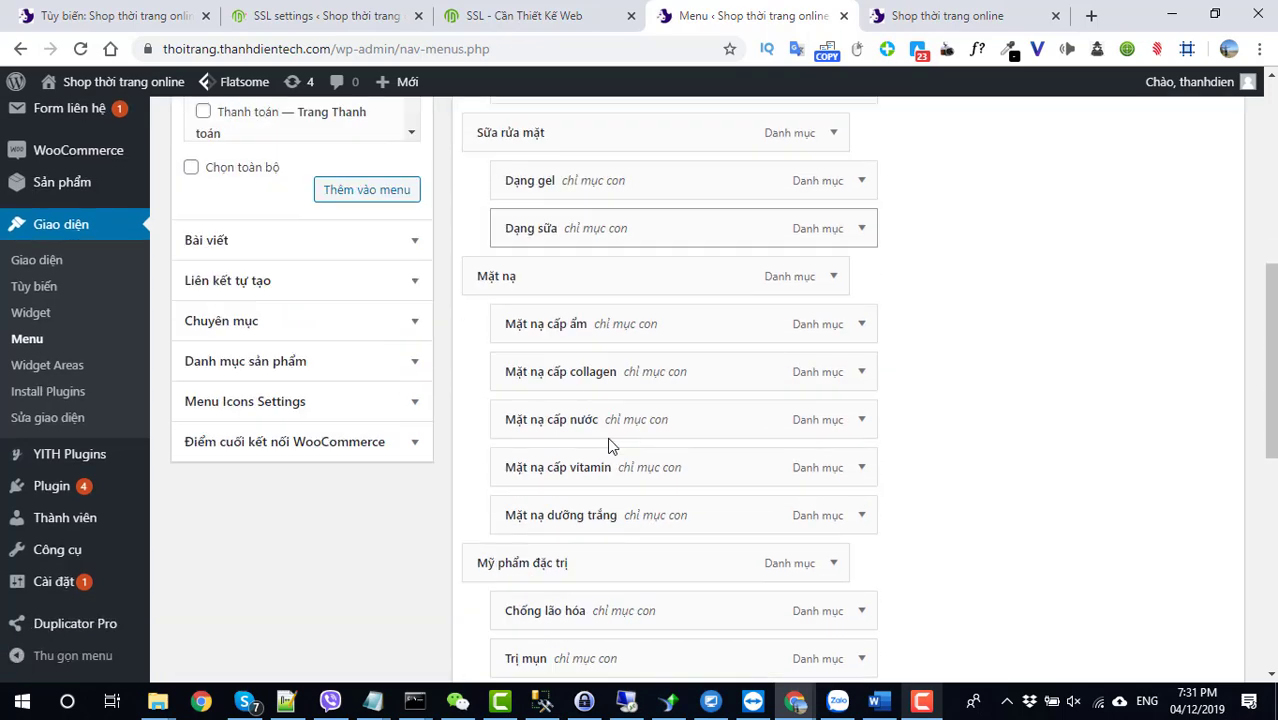
scroll(442, 208, "up", 4)
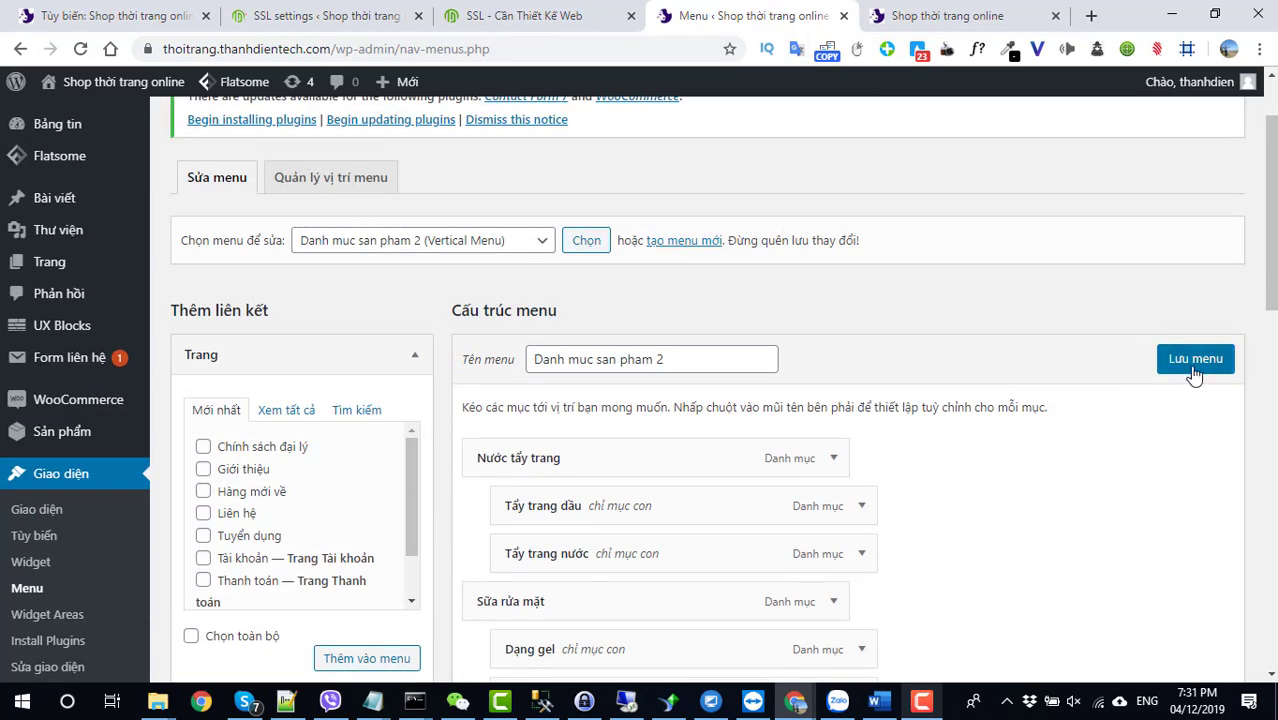
Reload the storefront and check the complete product category menu, including the Mặt nạ submenu
left_click(930, 16)
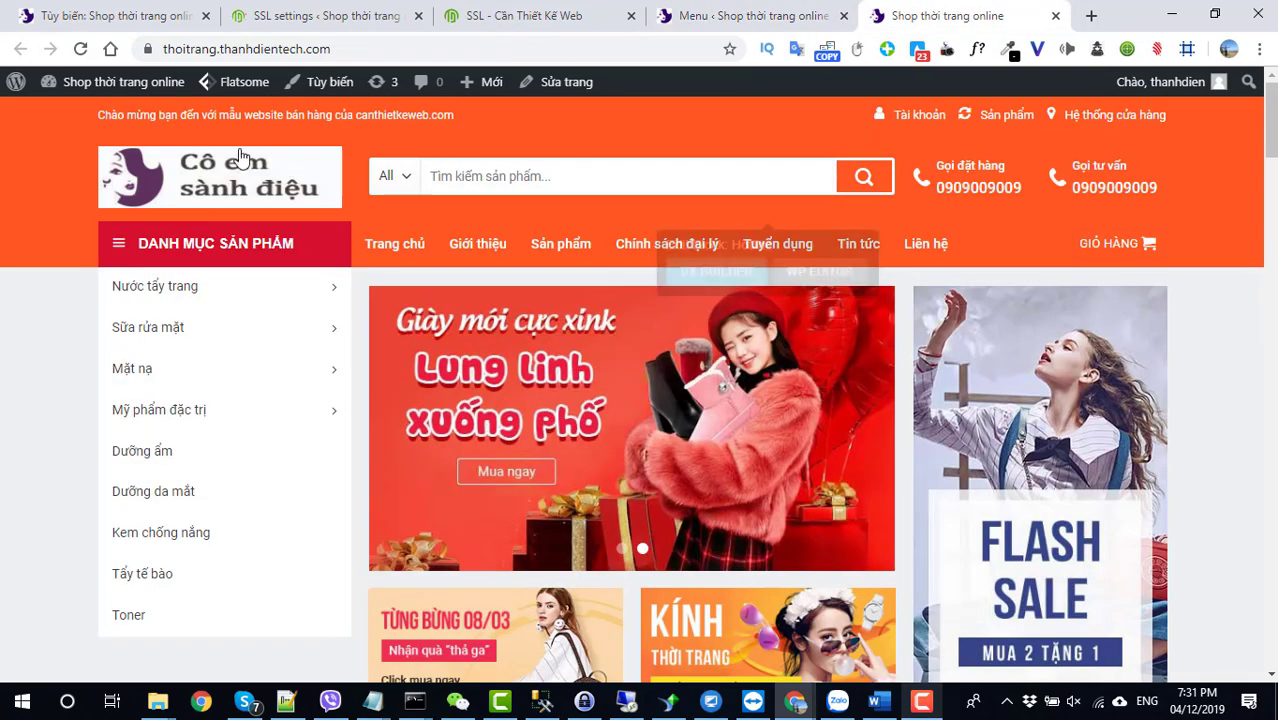
left_click(82, 50)
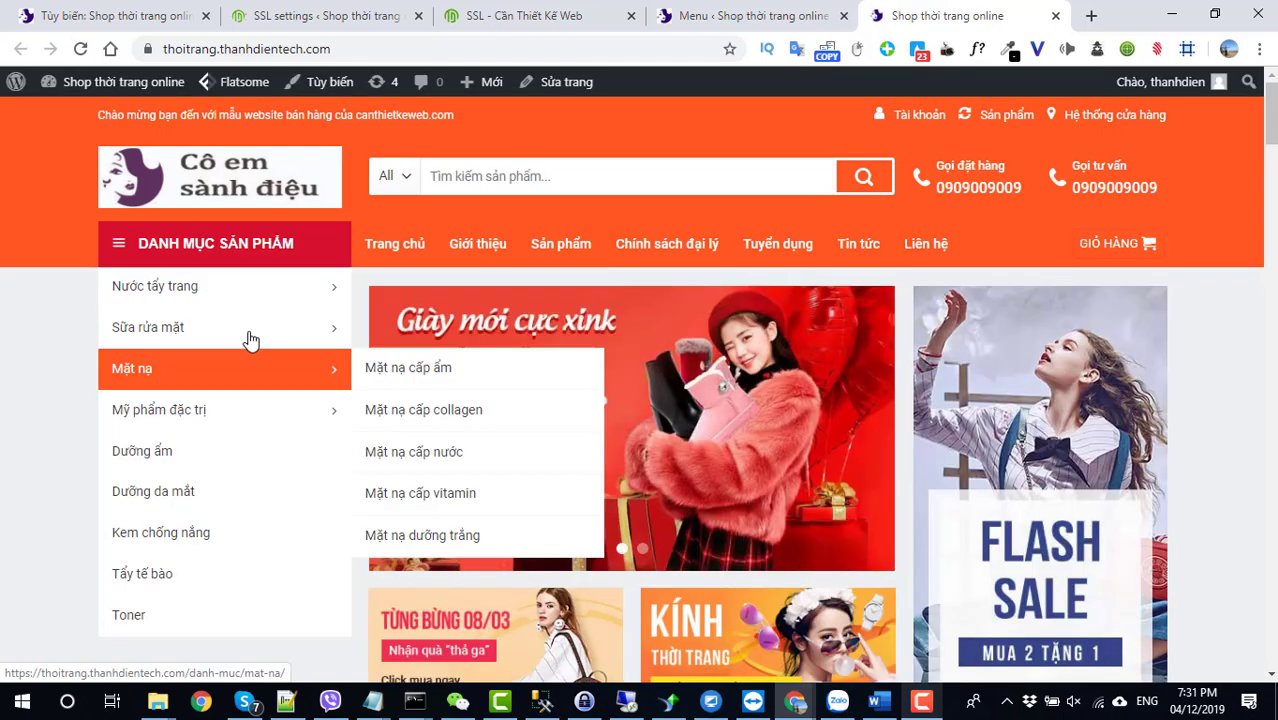
scroll(165, 538, "down", 1)
mouse_move(212, 208)
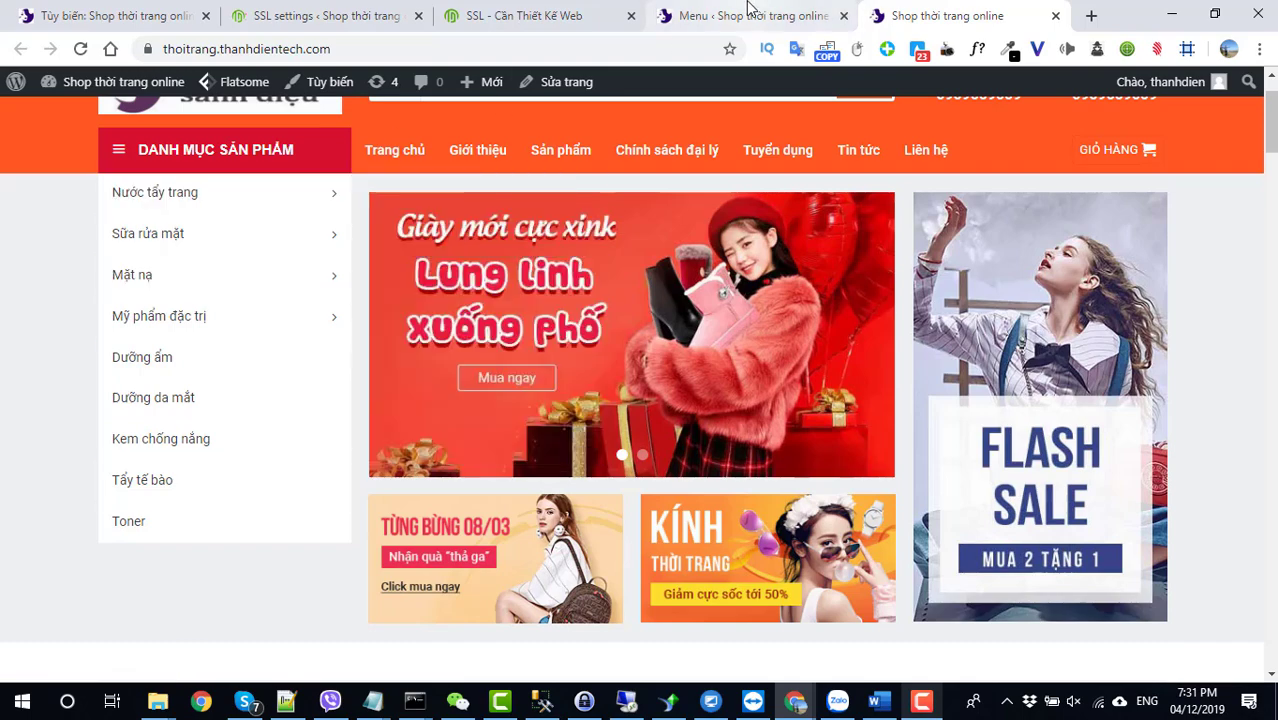
left_click(690, 18)
scroll(107, 489, "down", 3)
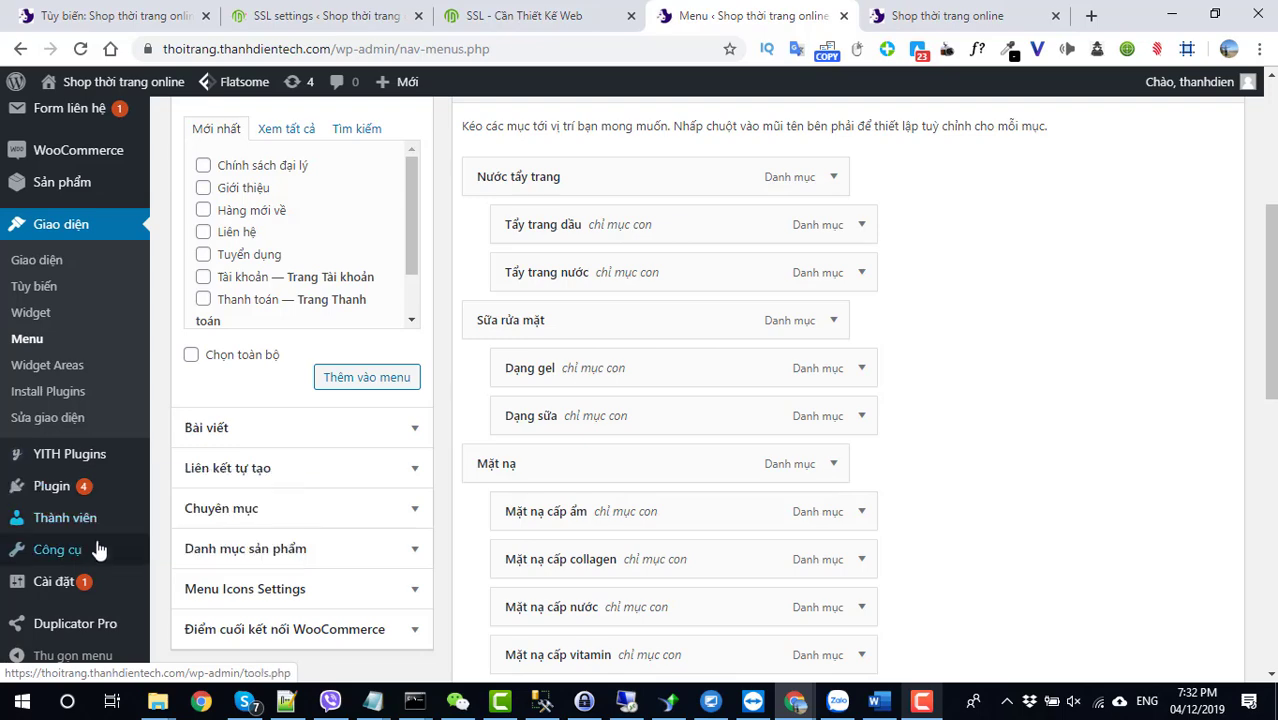
mouse_move(98, 579)
scroll(95, 555, "down", 1)
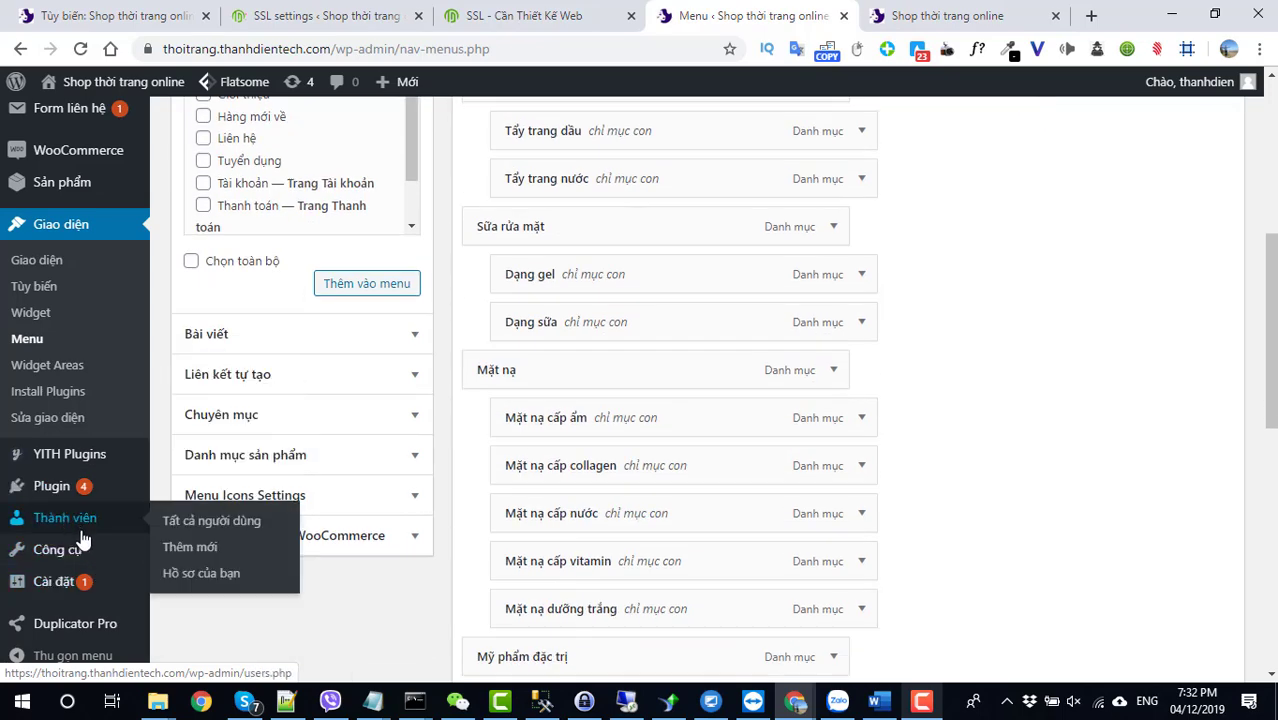
scroll(86, 420, "up", 1)
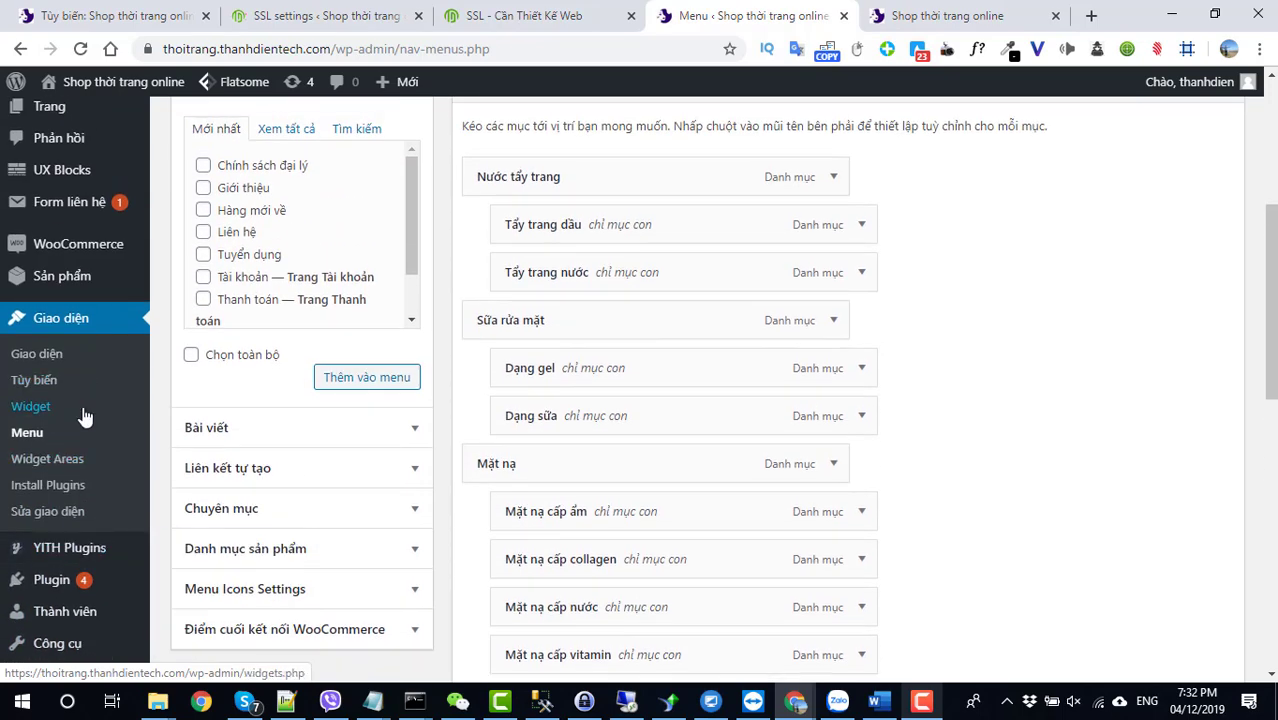
mouse_move(83, 283)
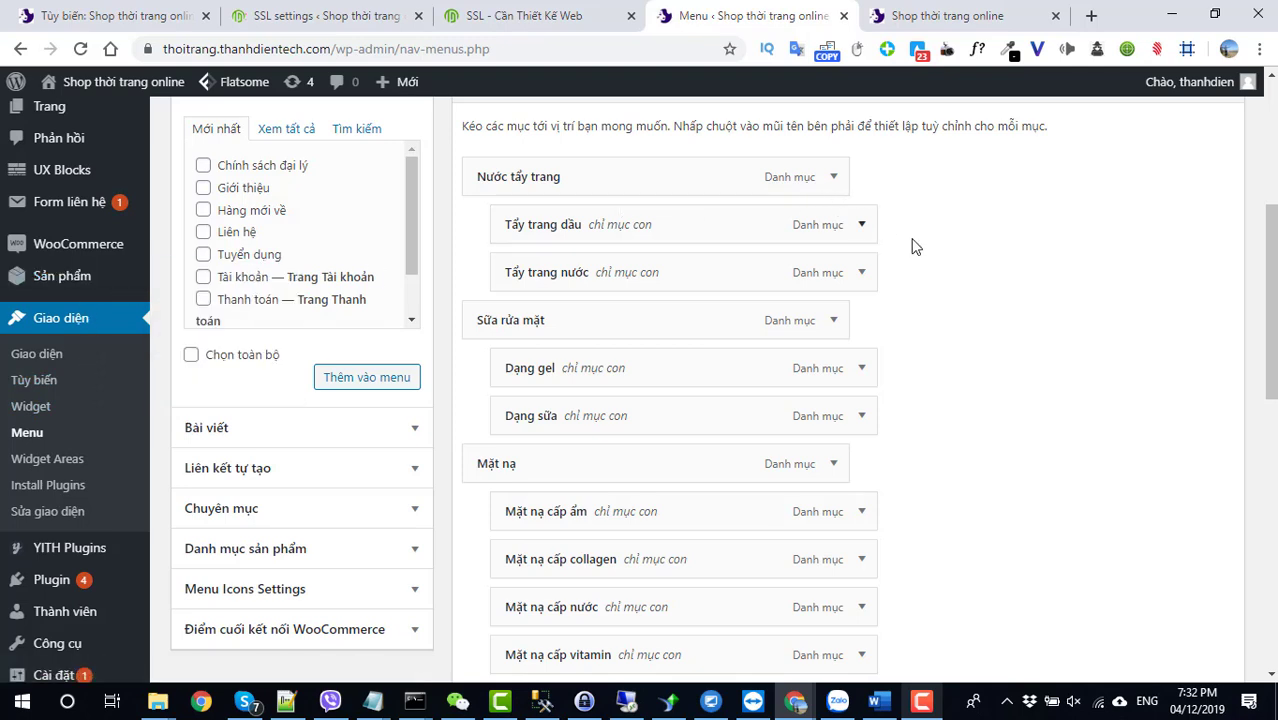
From the storefront, open the theme customizer's Header settings to view the header builder layout, and return to the storefront
left_click(908, 16)
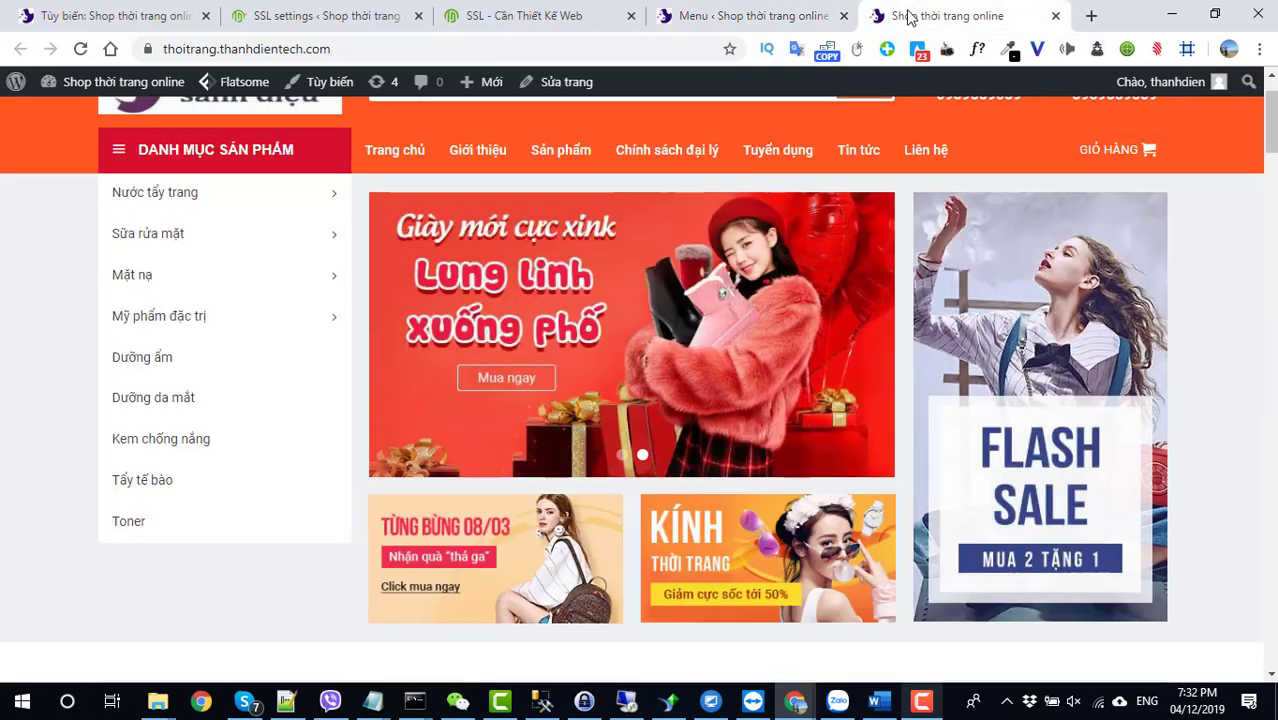
scroll(190, 320, "up", 1)
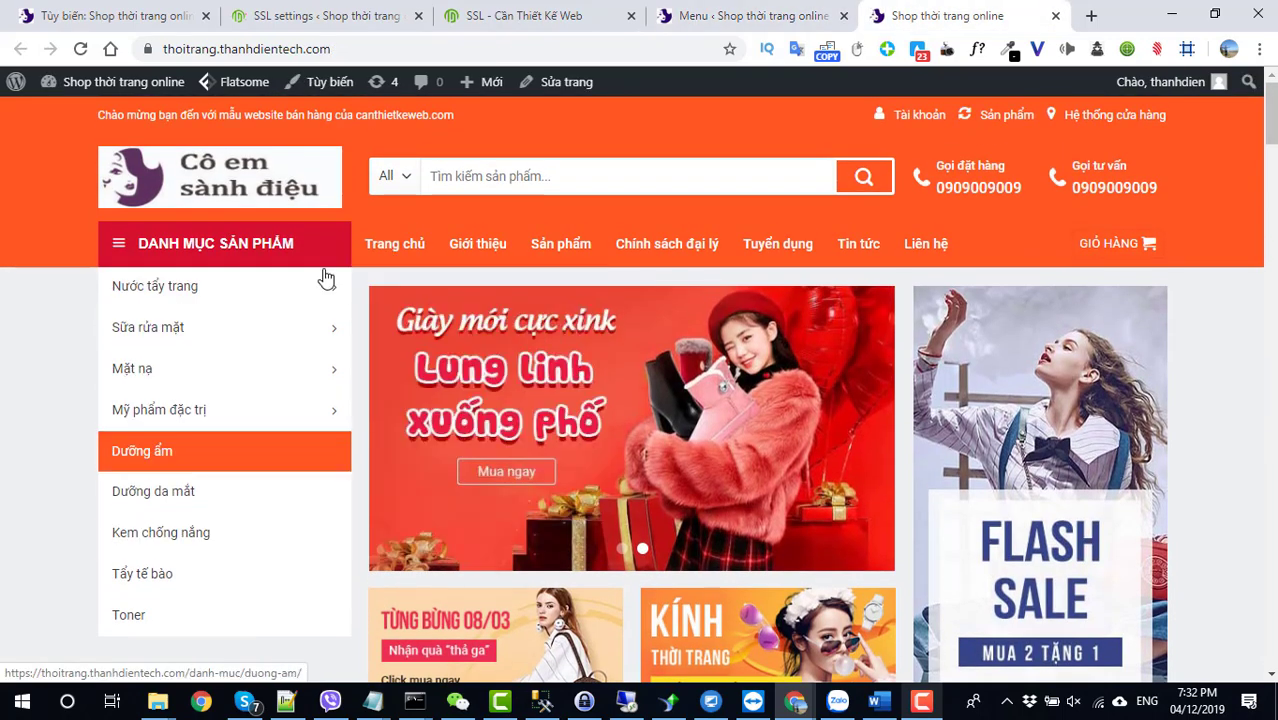
left_click(333, 85)
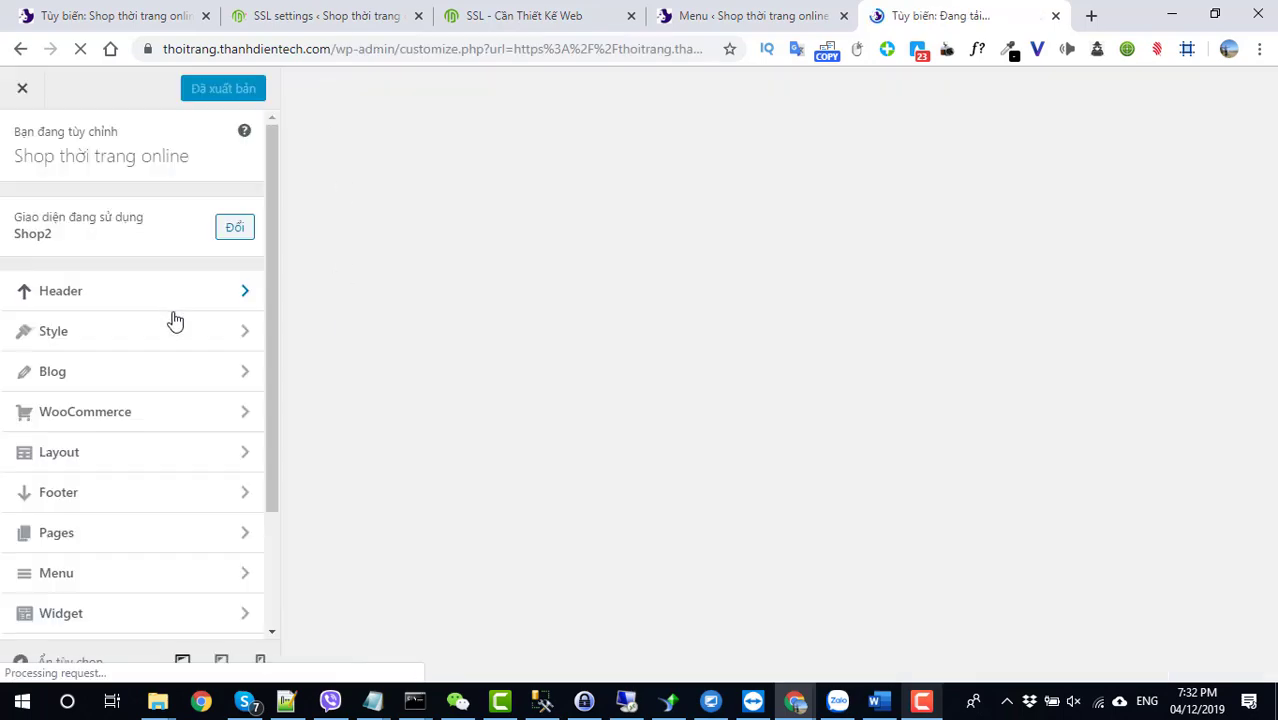
left_click(94, 294)
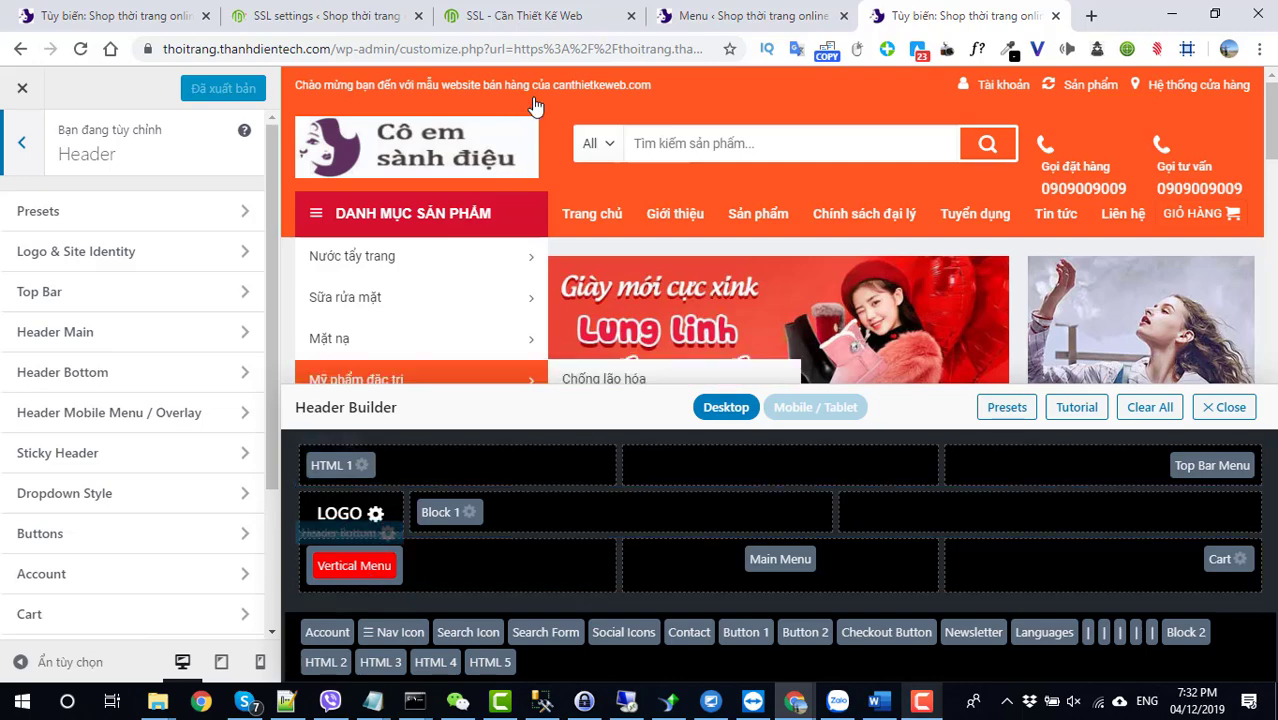
left_click(727, 15)
left_click(921, 17)
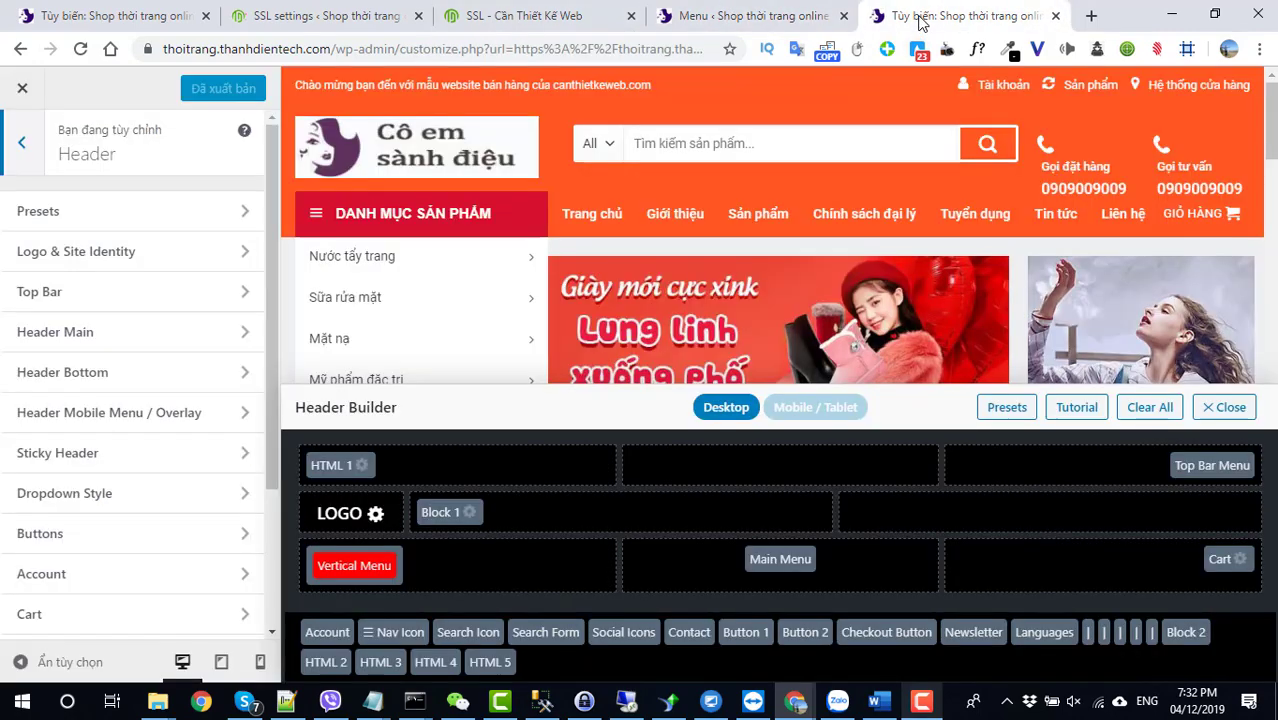
left_click(25, 58)
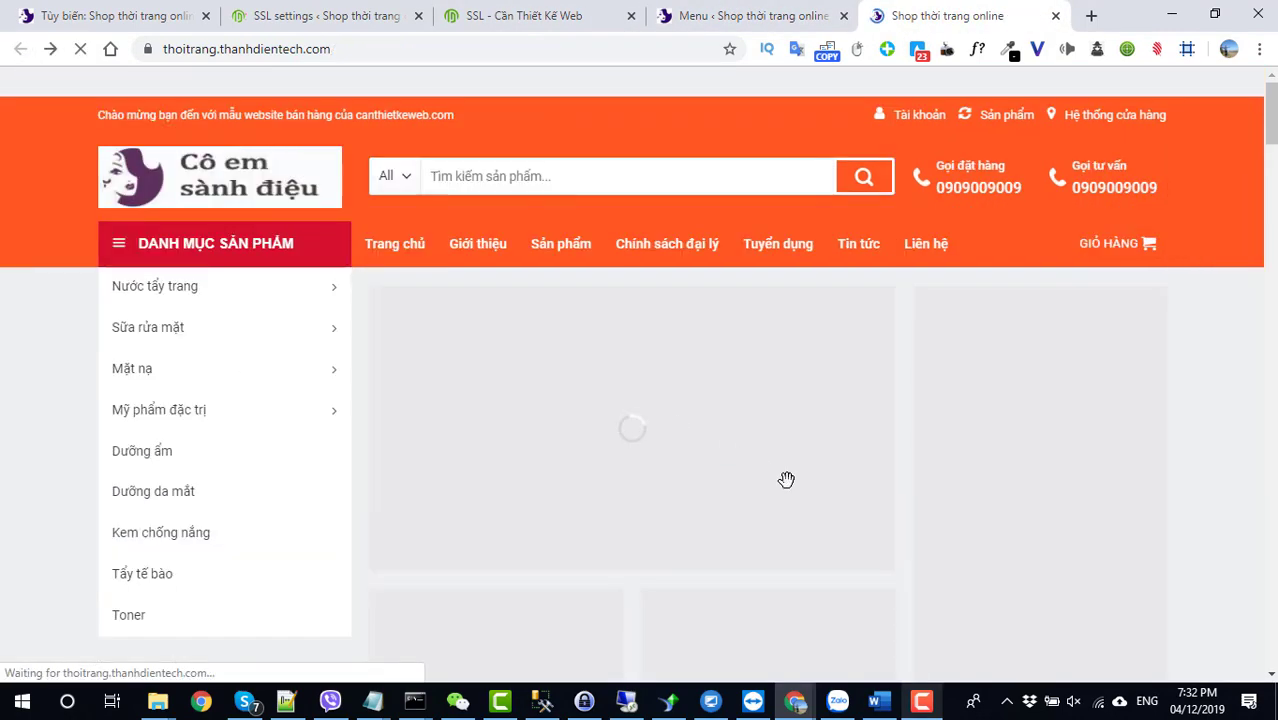